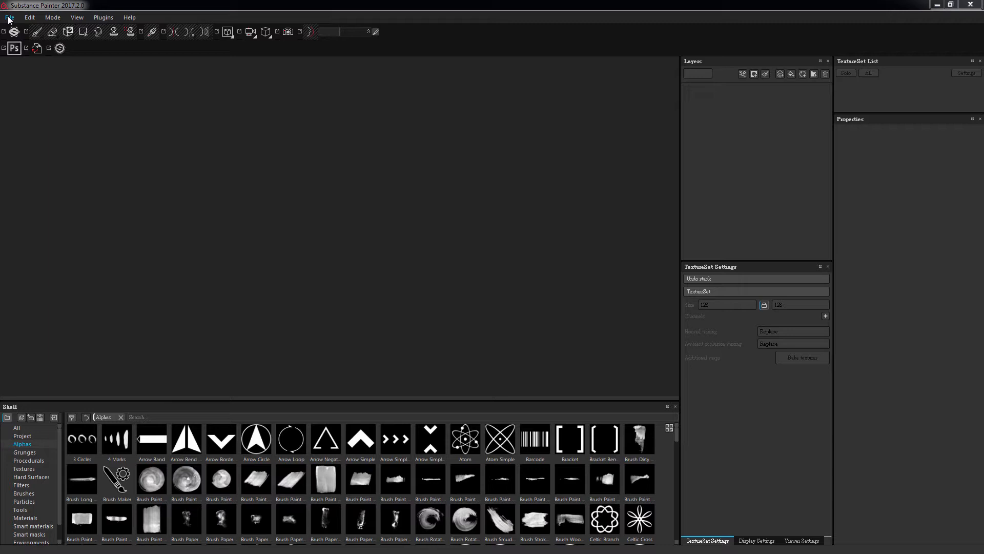
Start a new project with the PBR - Metallic Roughness template and the Helmet_Female_Low.obj mesh.
{"action": "left_click", "coordinate": [9, 18]}
{"action": "left_click", "coordinate": [20, 32]}
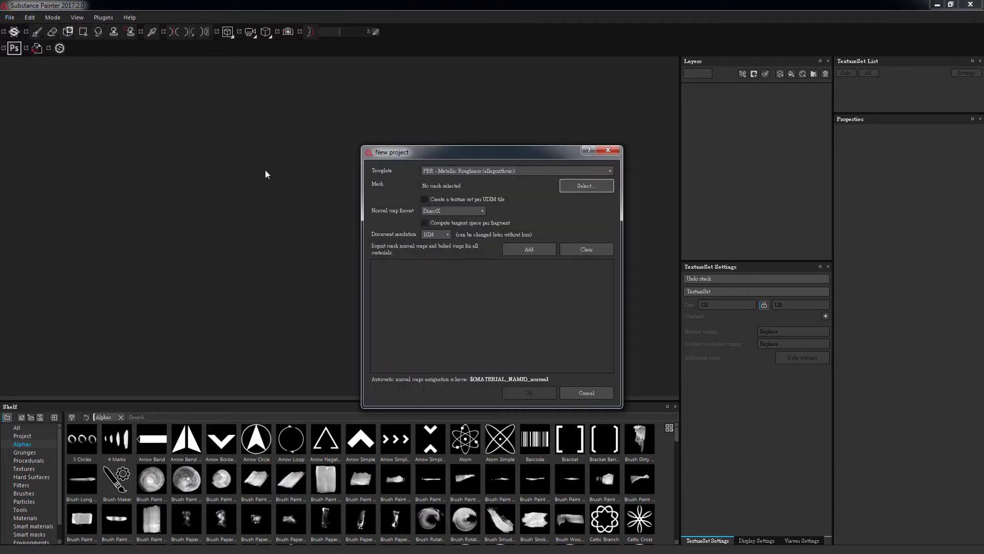
{"action": "left_click", "coordinate": [504, 170]}
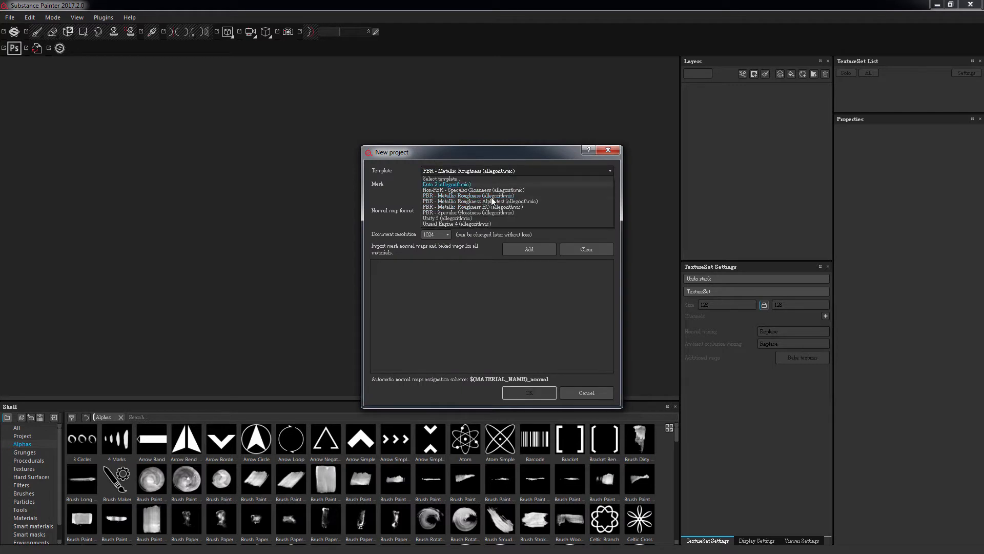
{"action": "left_click", "coordinate": [491, 196]}
{"action": "left_click", "coordinate": [494, 198]}
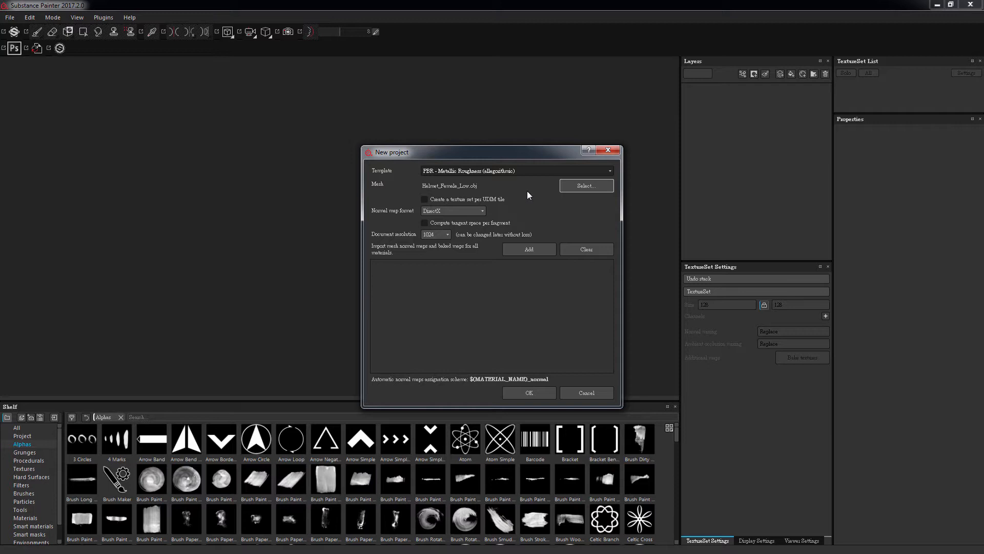
Set the new project's normal map format to OpenGL and its document resolution to 2048.
{"action": "left_click", "coordinate": [473, 215]}
{"action": "left_click", "coordinate": [466, 224]}
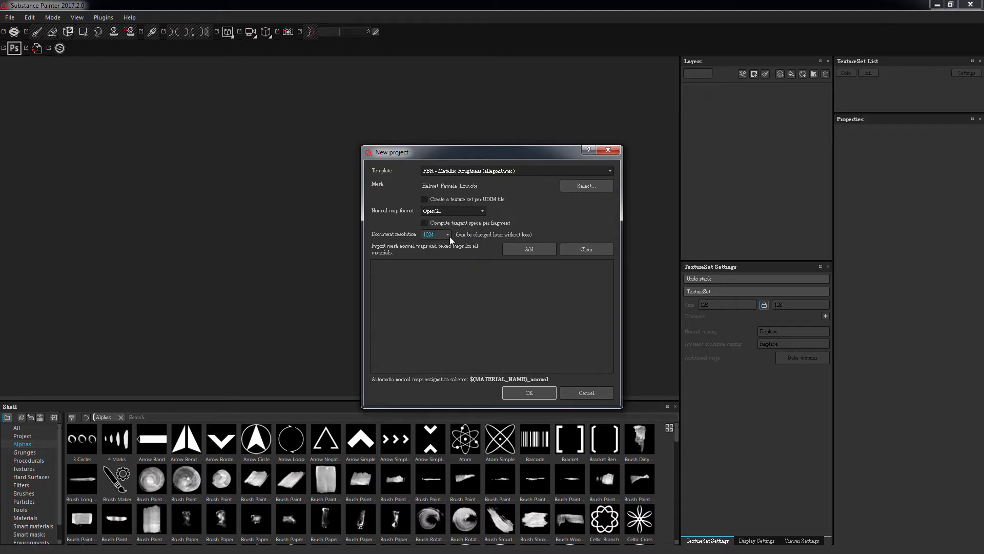
{"action": "left_click", "coordinate": [448, 235]}
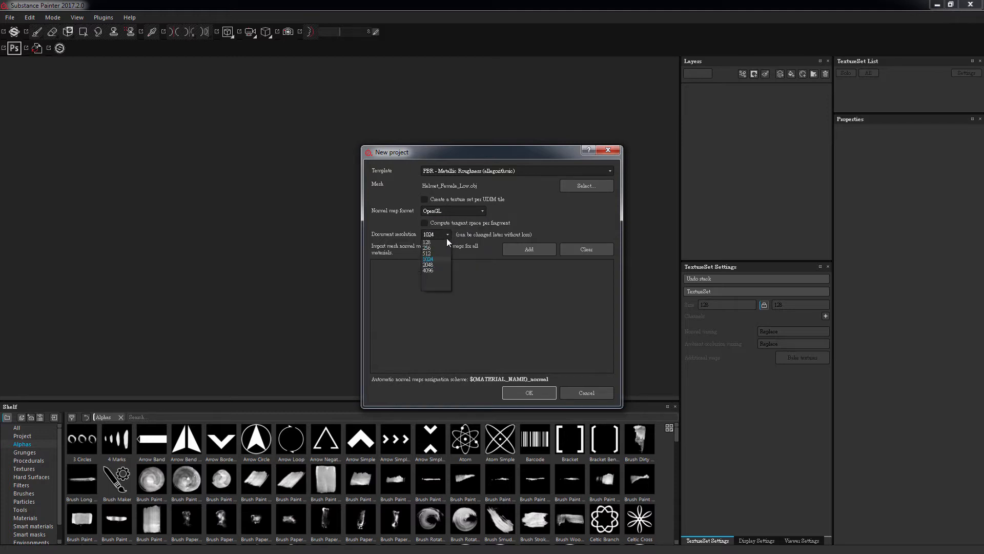
{"action": "left_click", "coordinate": [436, 264]}
Import the helmet's world space normals, thickness, position, normal, curvature and ambient occlusion PNG maps and create the project.
{"action": "left_click", "coordinate": [524, 250]}
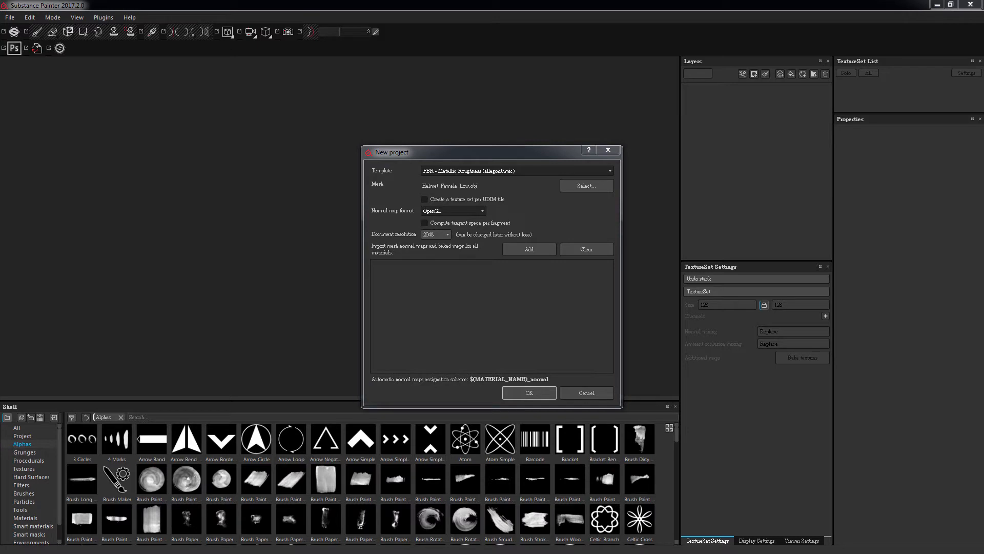
{"action": "key", "text": "Return"}
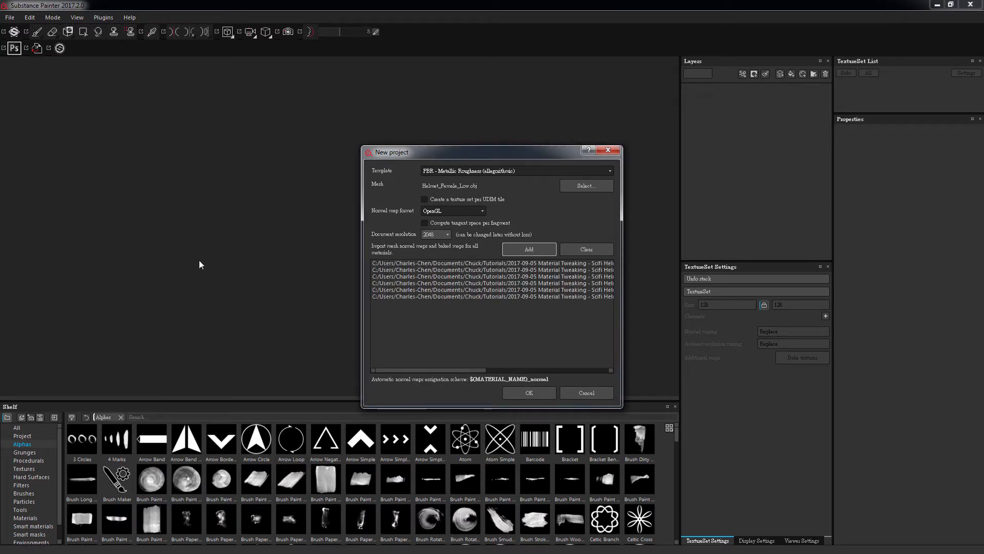
{"action": "left_click_drag", "start_coordinate": [475, 369], "coordinate": [599, 365]}
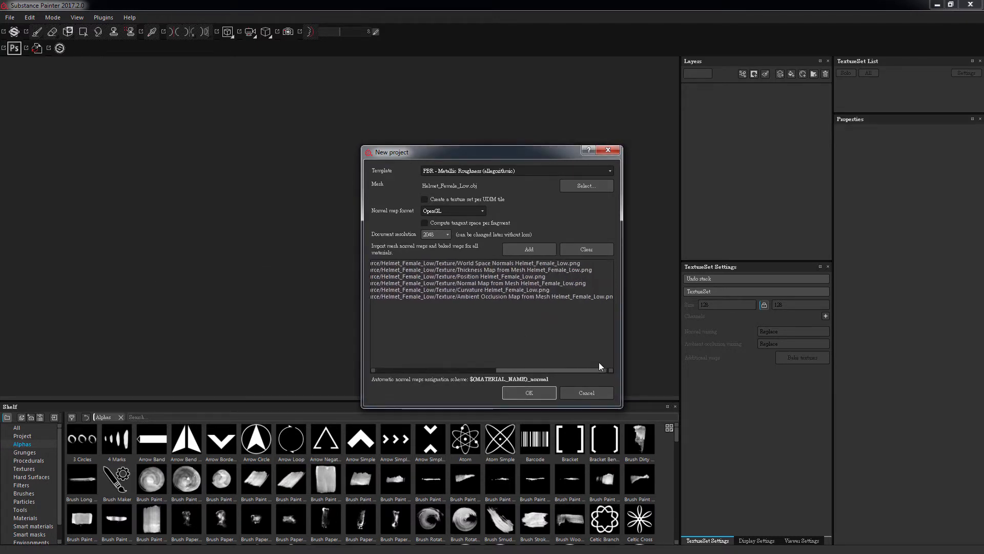
{"action": "left_click", "coordinate": [517, 264]}
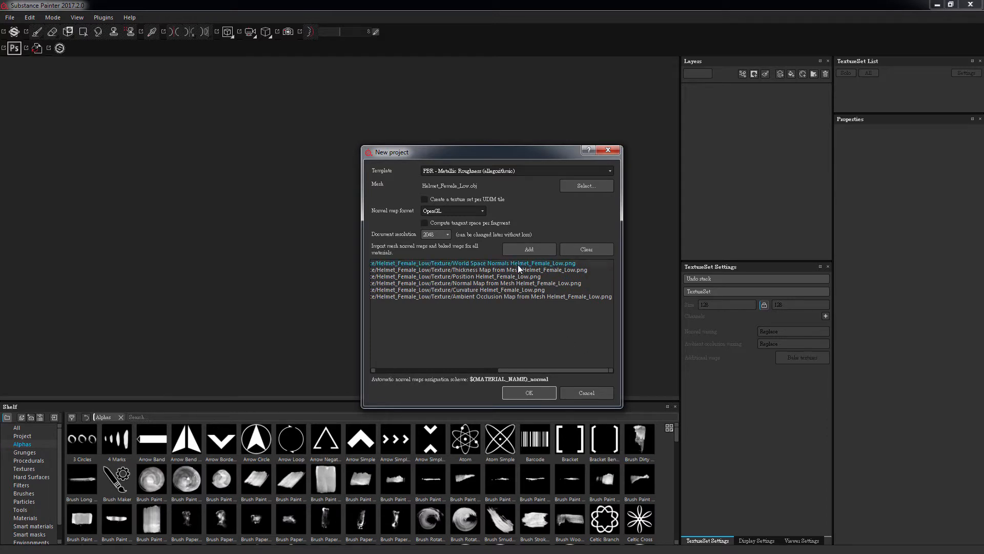
{"action": "left_click", "coordinate": [520, 270]}
{"action": "left_click", "coordinate": [522, 277]}
{"action": "left_click", "coordinate": [522, 284]}
{"action": "left_click", "coordinate": [523, 297]}
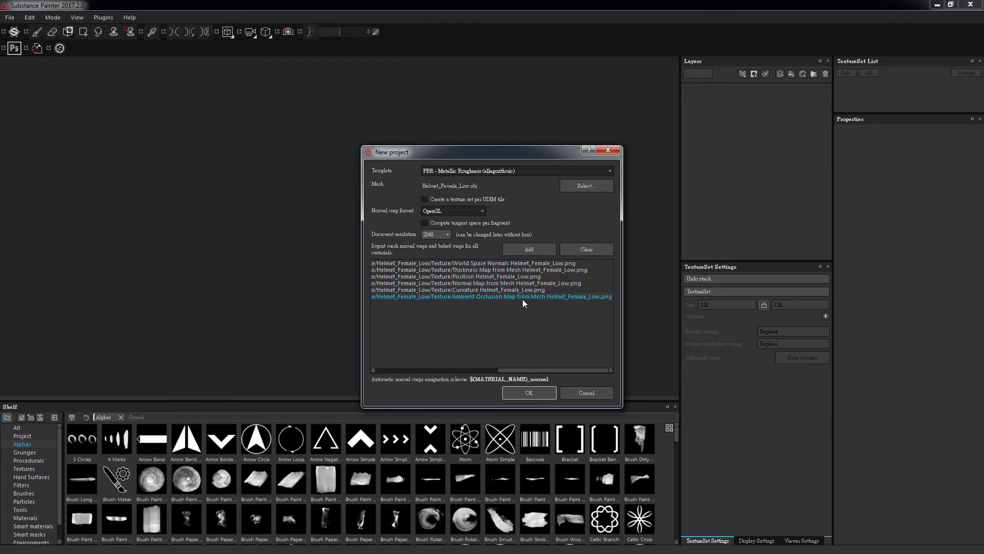
{"action": "left_click", "coordinate": [521, 392]}
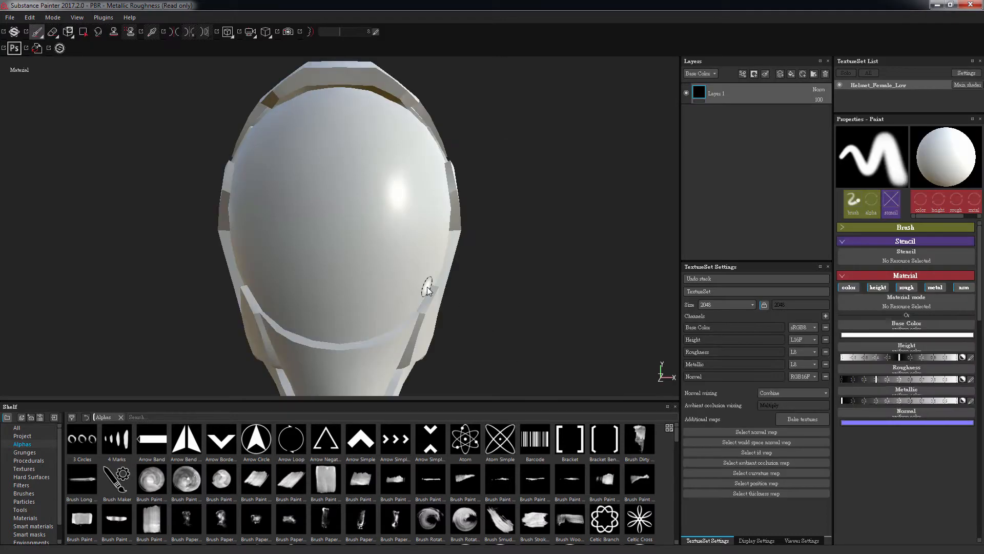
Assign the imported ambient occlusion, normal and world space normal maps to the helmet's texture set.
{"action": "left_click_drag", "start_coordinate": [557, 232], "coordinate": [462, 296], "text": "alt"}
{"action": "right_click_drag", "start_coordinate": [462, 296], "coordinate": [423, 148], "text": "alt"}
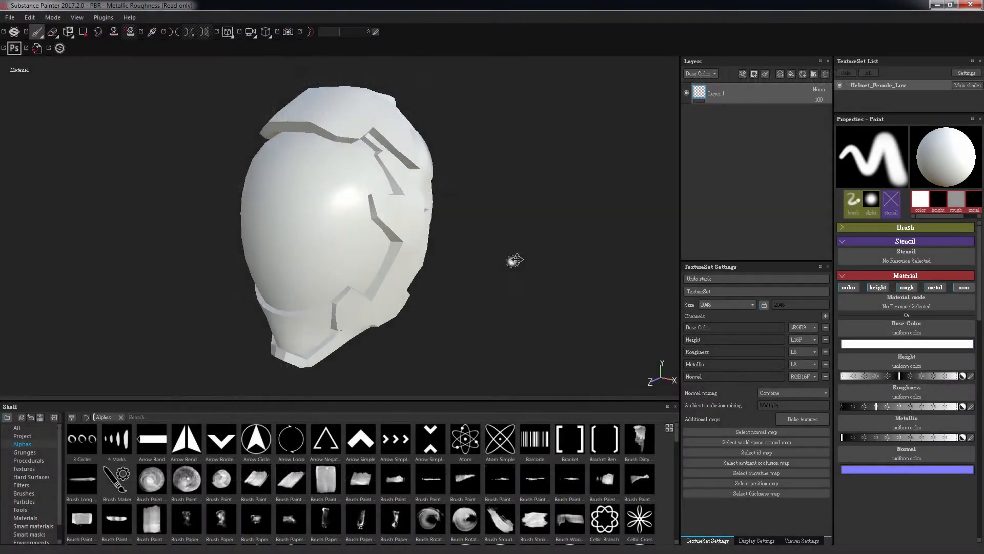
{"action": "left_click", "coordinate": [22, 435]}
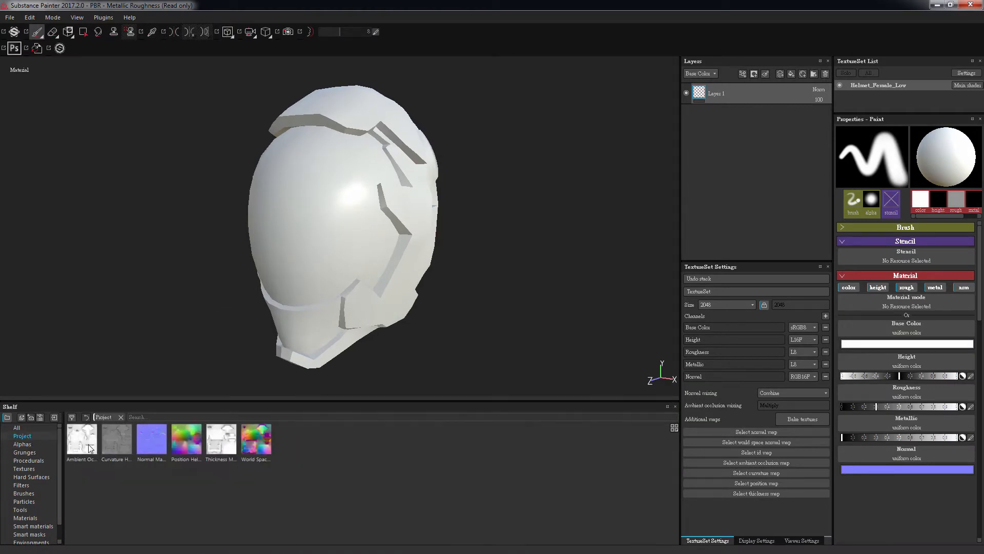
{"action": "left_click_drag", "start_coordinate": [88, 445], "coordinate": [727, 463]}
{"action": "left_click_drag", "start_coordinate": [157, 436], "coordinate": [705, 434]}
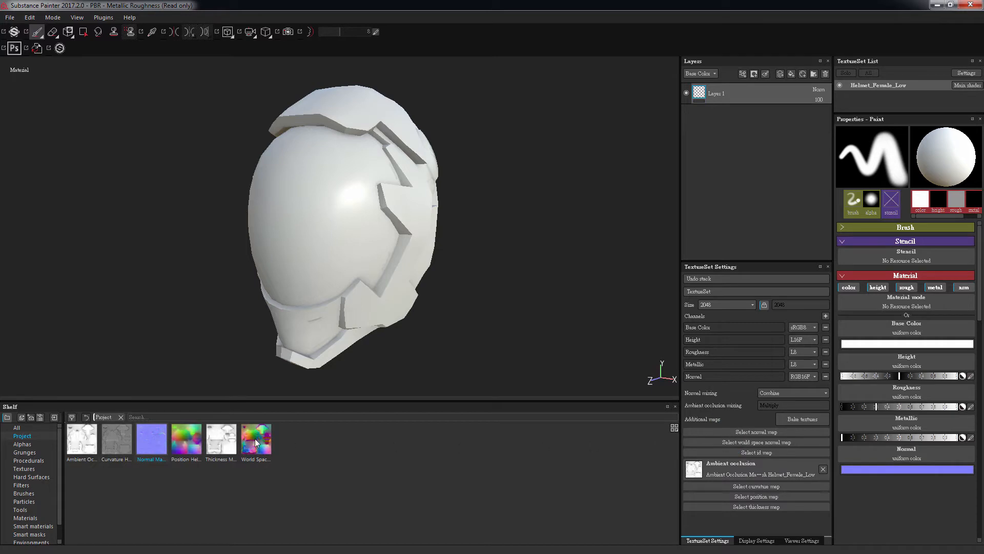
{"action": "left_click_drag", "start_coordinate": [255, 439], "coordinate": [738, 456]}
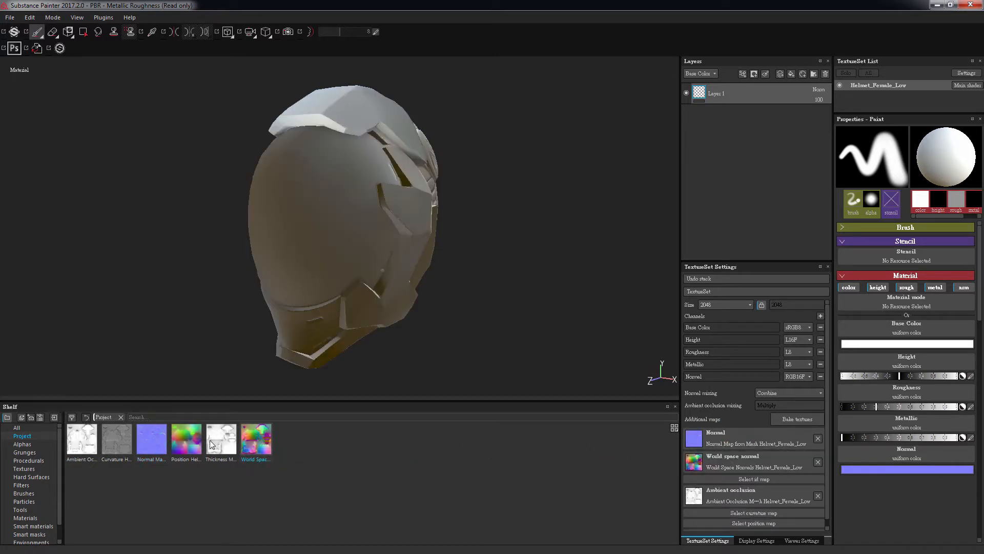
Assign the imported curvature, position and thickness maps to the helmet's texture set.
{"action": "left_click_drag", "start_coordinate": [121, 440], "coordinate": [739, 516]}
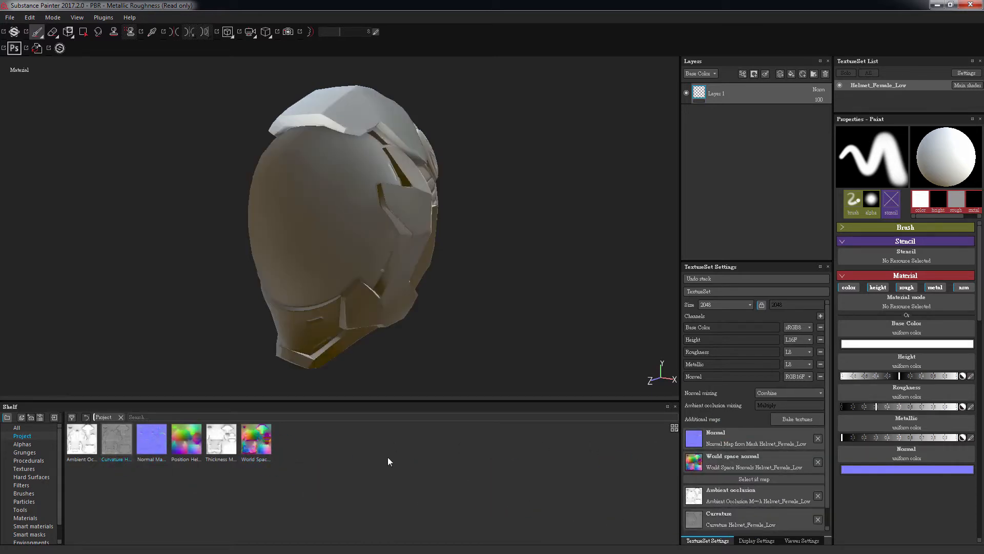
{"action": "scroll", "coordinate": [828, 442], "scroll_direction": "down", "scroll_amount": 1}
{"action": "left_click_drag", "start_coordinate": [193, 444], "coordinate": [738, 520]}
{"action": "scroll", "coordinate": [829, 489], "scroll_direction": "down", "scroll_amount": 1}
{"action": "left_click_drag", "start_coordinate": [226, 442], "coordinate": [739, 522]}
{"action": "scroll", "coordinate": [828, 485], "scroll_direction": "up", "scroll_amount": 4}
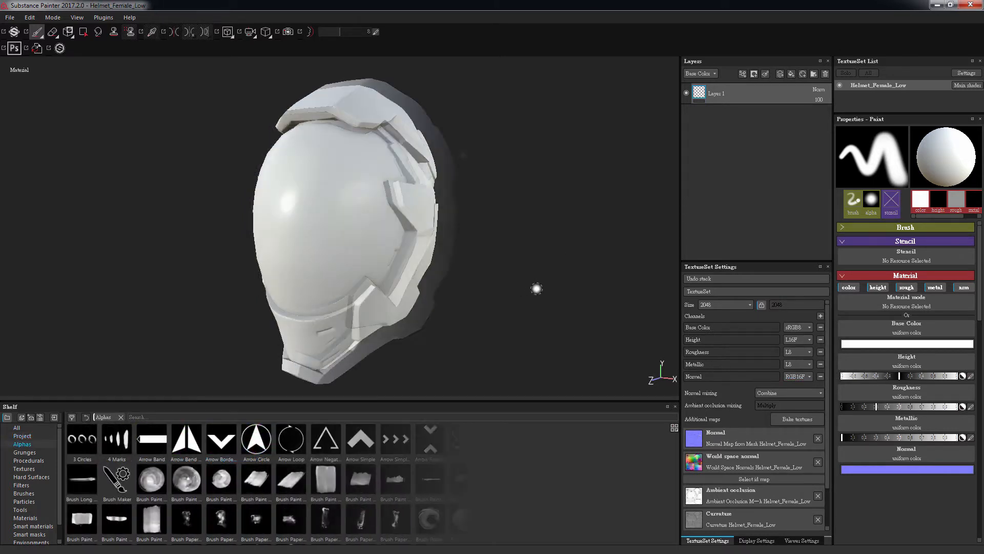
Add a layer folder above Layer 1 and name it ID.
{"action": "left_click_drag", "start_coordinate": [533, 285], "coordinate": [523, 208], "text": "alt"}
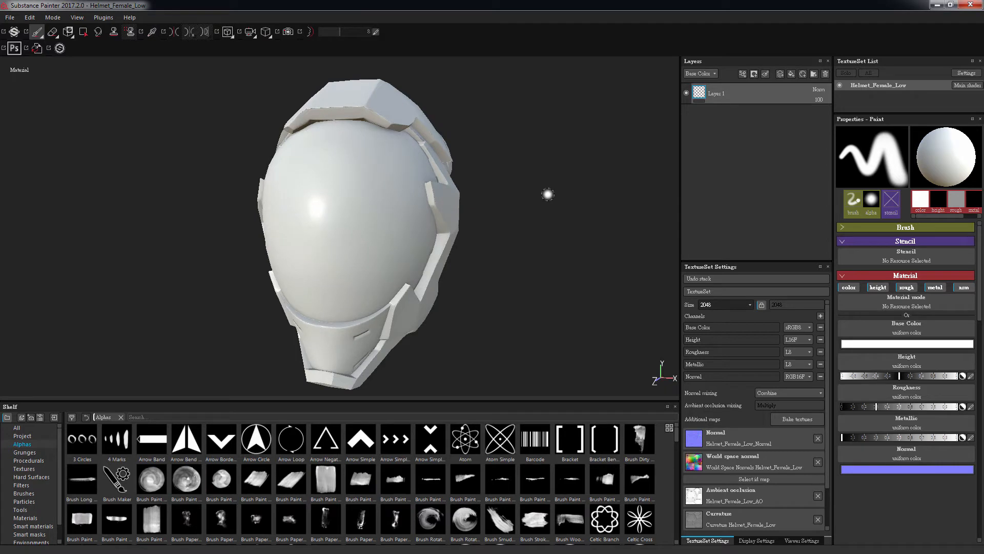
{"action": "left_click", "coordinate": [813, 75]}
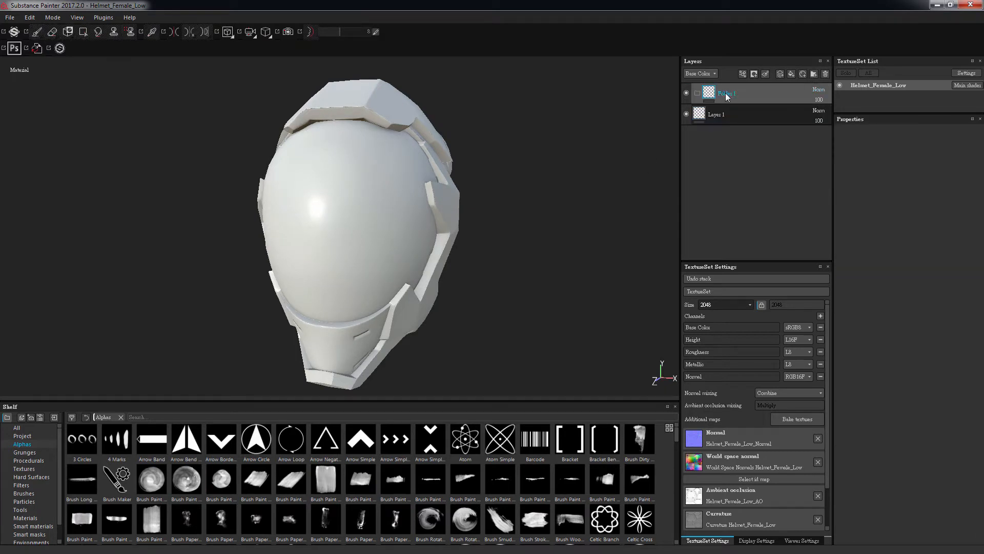
{"action": "double_click", "coordinate": [725, 94]}
{"action": "type", "text": "ID"}
{"action": "key", "text": "Return"}
Create three fill layers inside the ID folder.
{"action": "left_click", "coordinate": [792, 73]}
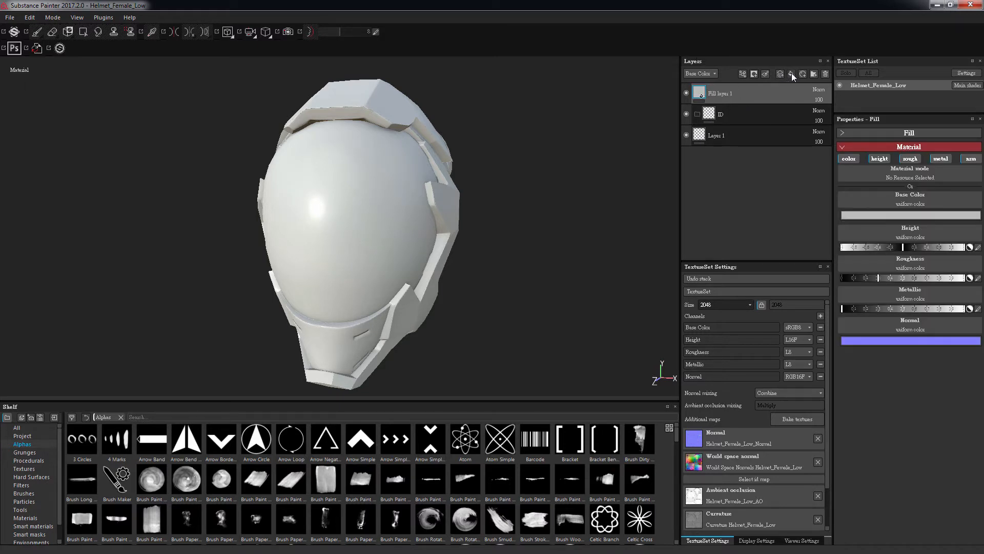
{"action": "left_click_drag", "start_coordinate": [723, 93], "coordinate": [730, 115]}
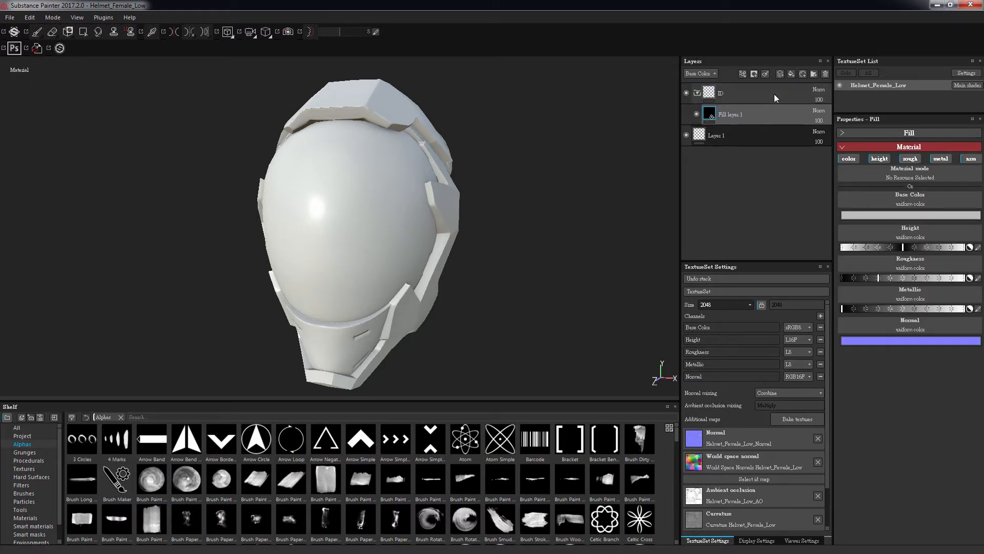
{"action": "left_click", "coordinate": [792, 72]}
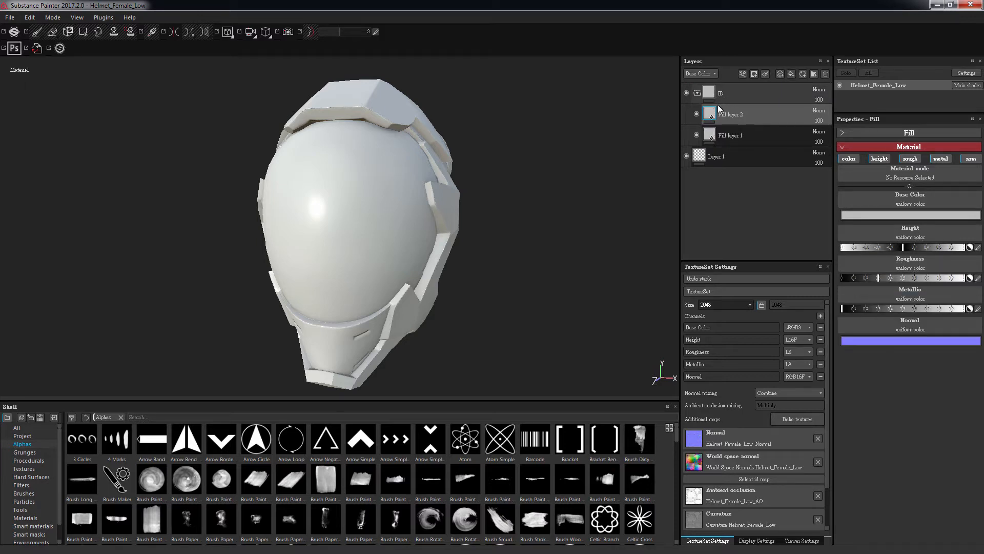
{"action": "left_click", "coordinate": [792, 73]}
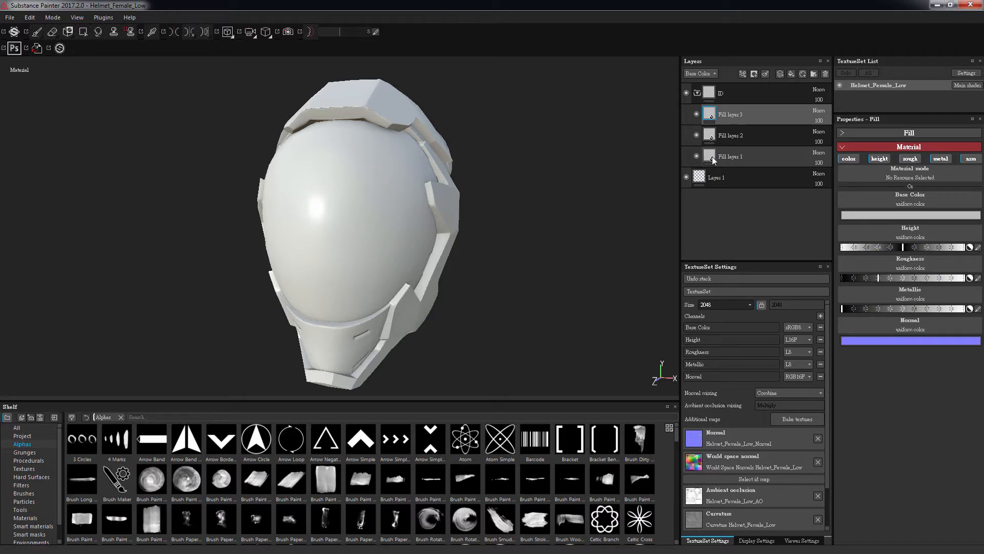
Make Fill layer 1's base color black and disable its height, roughness, metallic and normal channels.
{"action": "left_click", "coordinate": [712, 156]}
{"action": "left_click", "coordinate": [858, 215]}
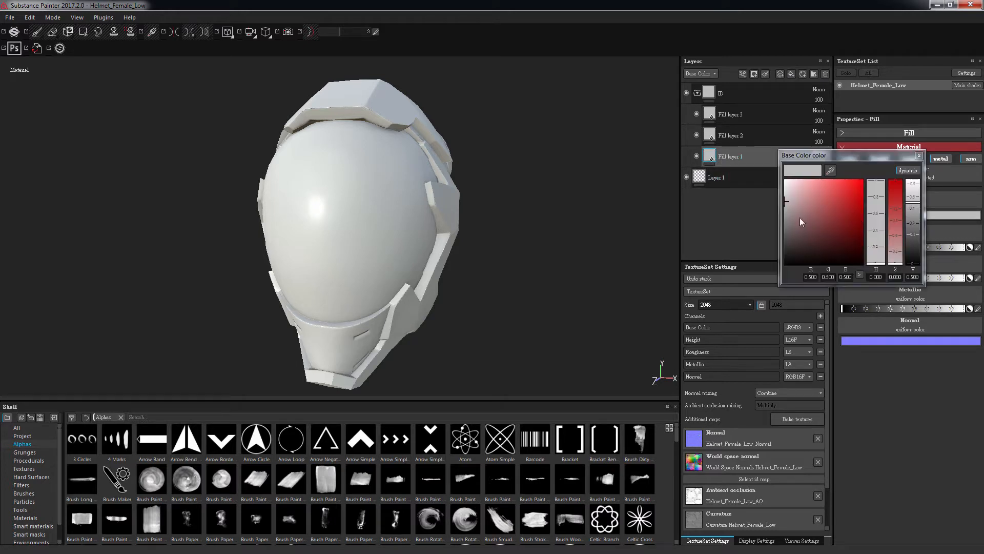
{"action": "left_click_drag", "start_coordinate": [801, 220], "coordinate": [765, 276]}
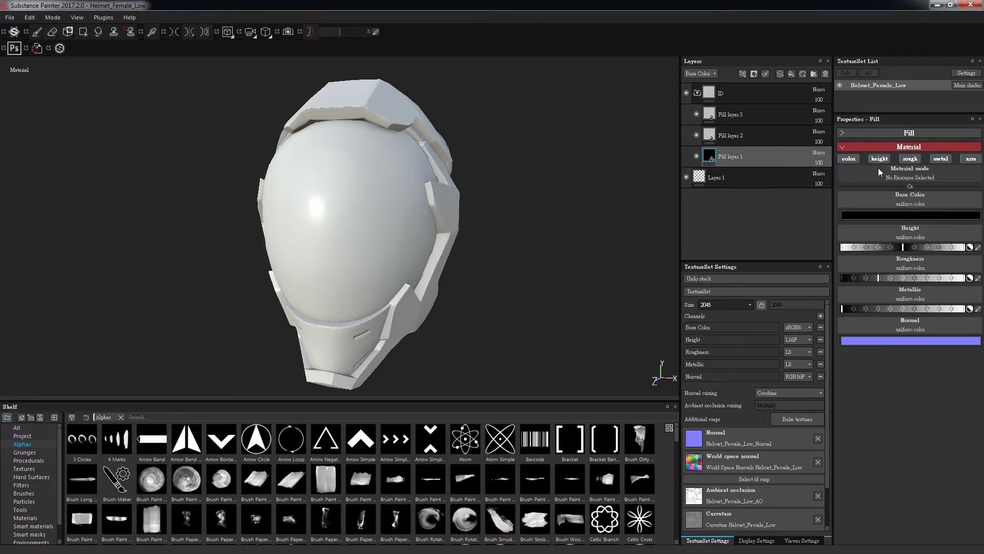
{"action": "left_click", "coordinate": [879, 158]}
{"action": "left_click", "coordinate": [910, 158]}
{"action": "left_click", "coordinate": [970, 158]}
{"action": "left_click", "coordinate": [941, 158]}
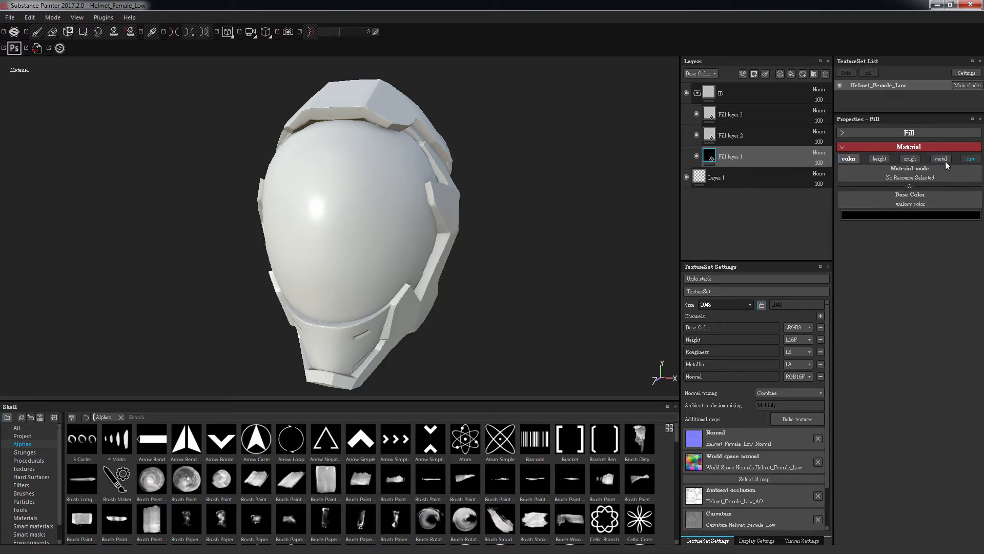
Limit Fill layer 2 to the color channel and set its base color to bright red.
{"action": "left_click", "coordinate": [769, 141]}
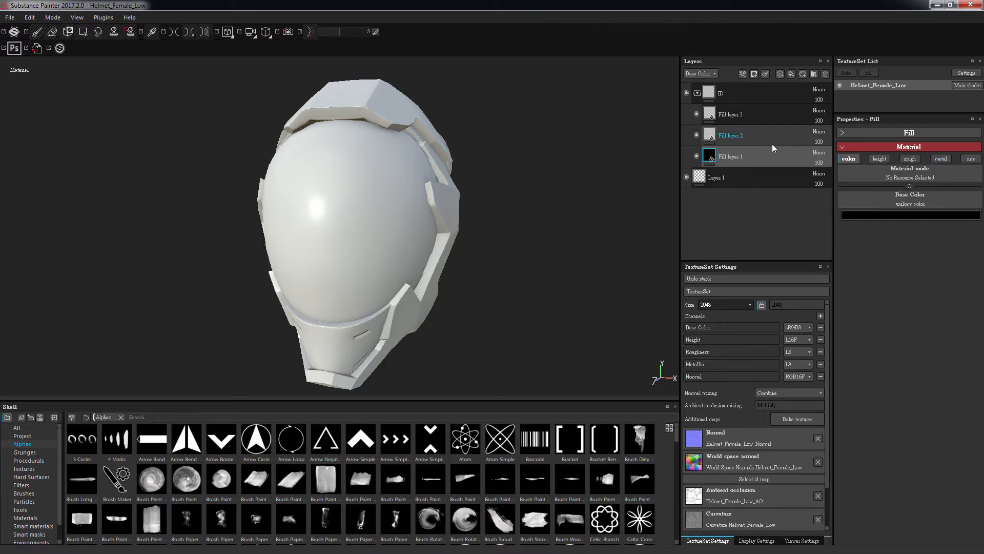
{"action": "left_click", "coordinate": [880, 159]}
{"action": "left_click", "coordinate": [910, 158]}
{"action": "left_click", "coordinate": [941, 159]}
{"action": "left_click", "coordinate": [971, 159]}
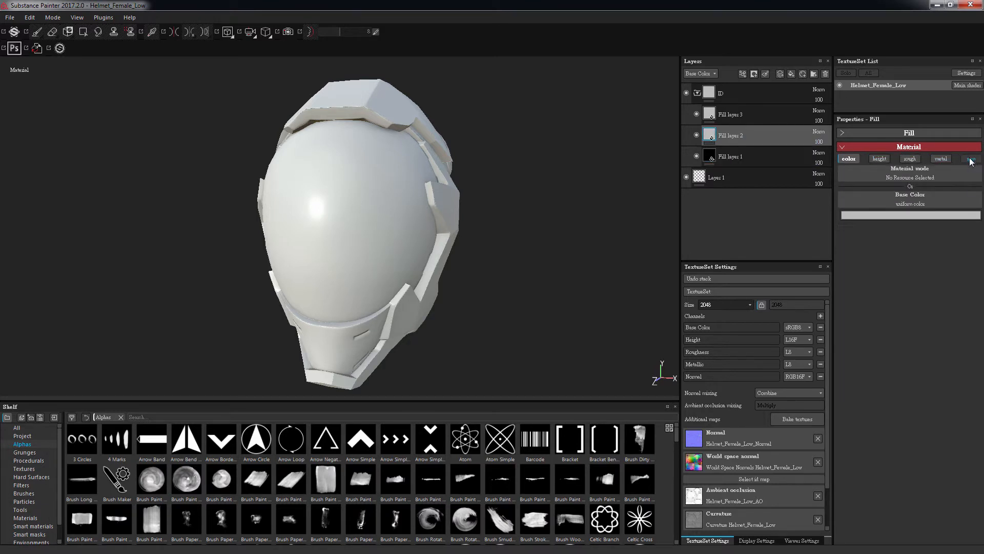
{"action": "left_click", "coordinate": [900, 217]}
{"action": "left_click_drag", "start_coordinate": [896, 215], "coordinate": [915, 171]}
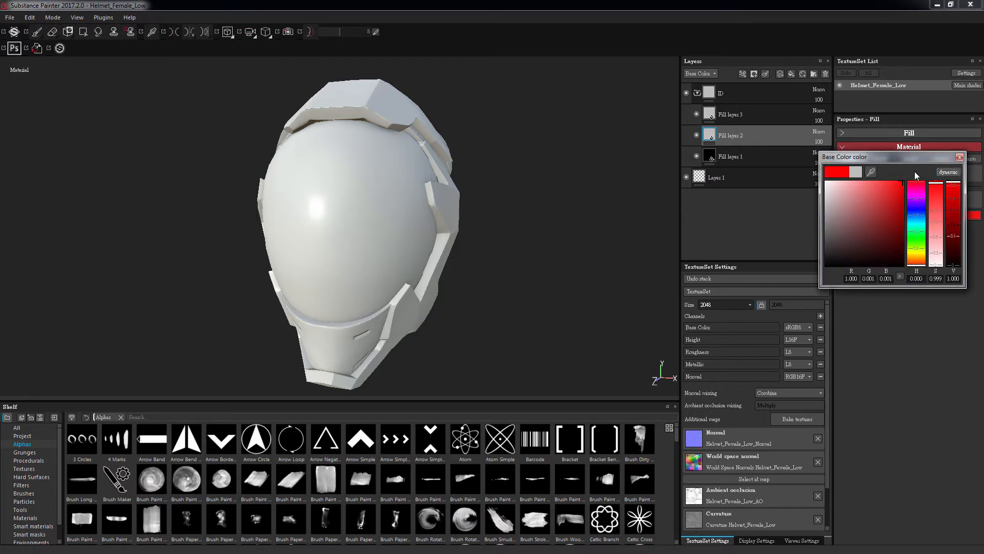
{"action": "left_click", "coordinate": [959, 157]}
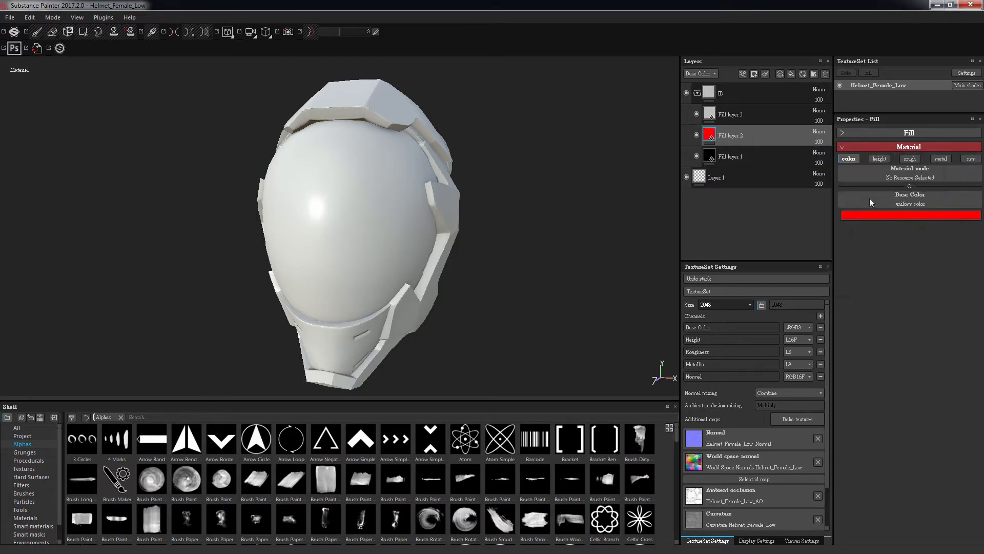
Disable the roughness, metallic, normal and height channels on Fill layer 3.
{"action": "left_click", "coordinate": [769, 116]}
{"action": "left_click", "coordinate": [909, 158]}
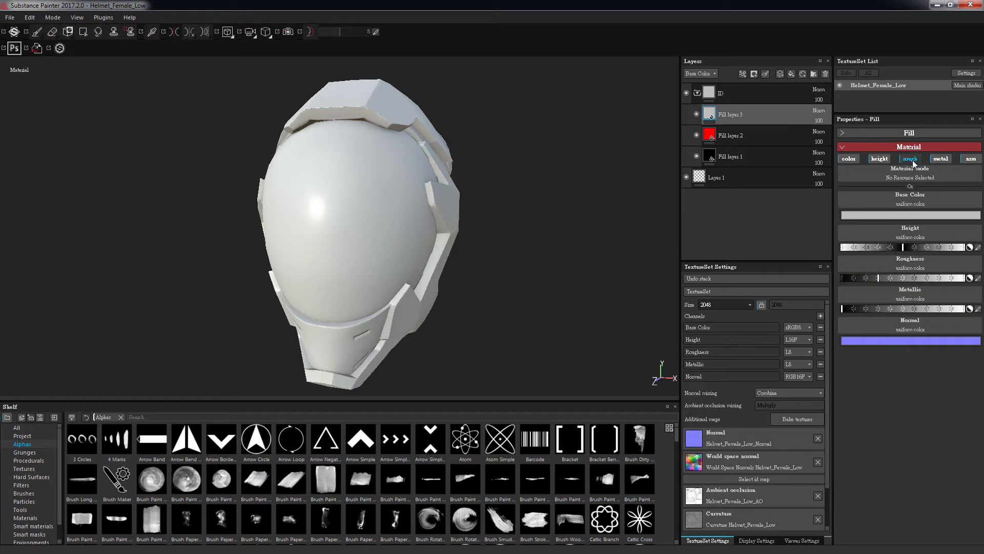
{"action": "left_click", "coordinate": [941, 159]}
{"action": "left_click", "coordinate": [971, 159]}
{"action": "left_click", "coordinate": [880, 158]}
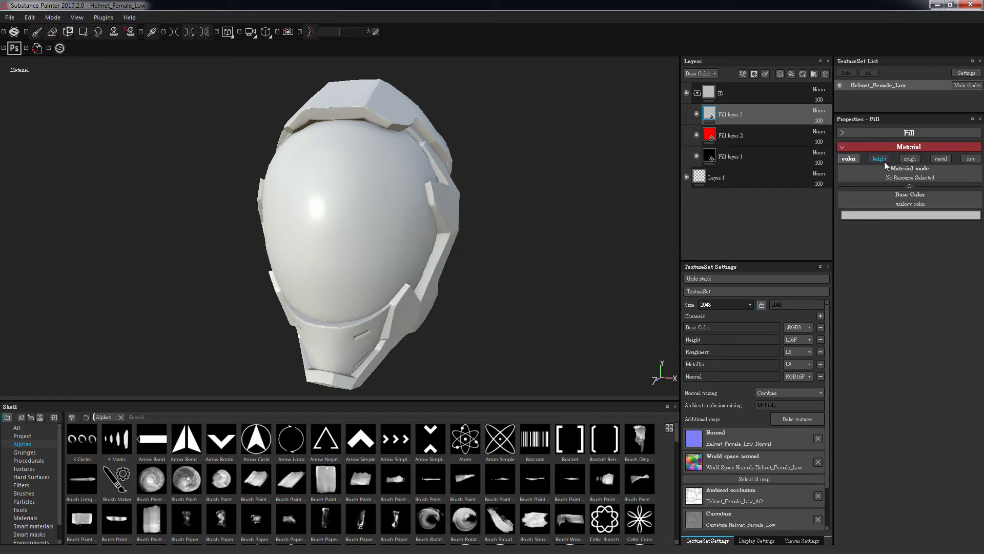
Set Fill layer 3's base color to pure green with R 0, G 1, B 0.
{"action": "left_click", "coordinate": [890, 214]}
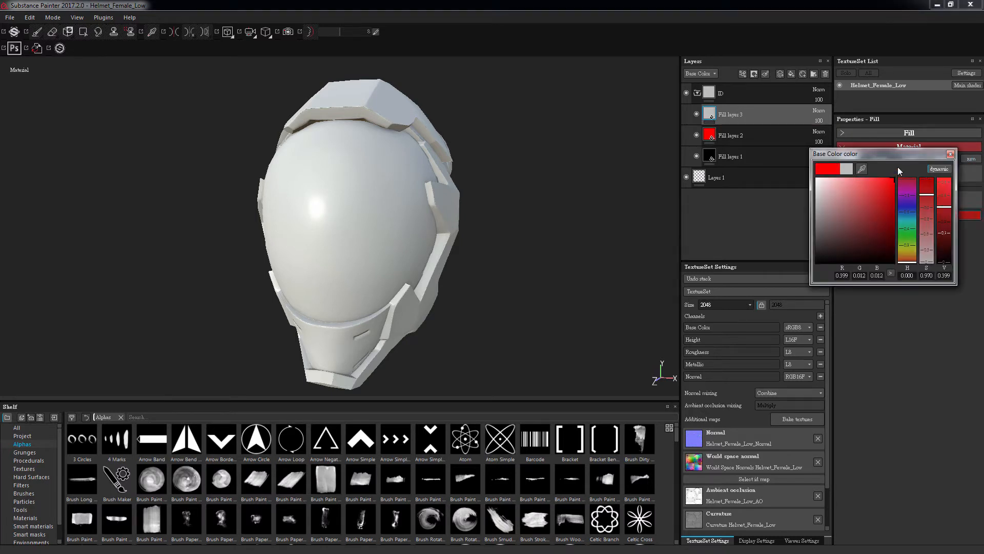
{"action": "double_click", "coordinate": [841, 275]}
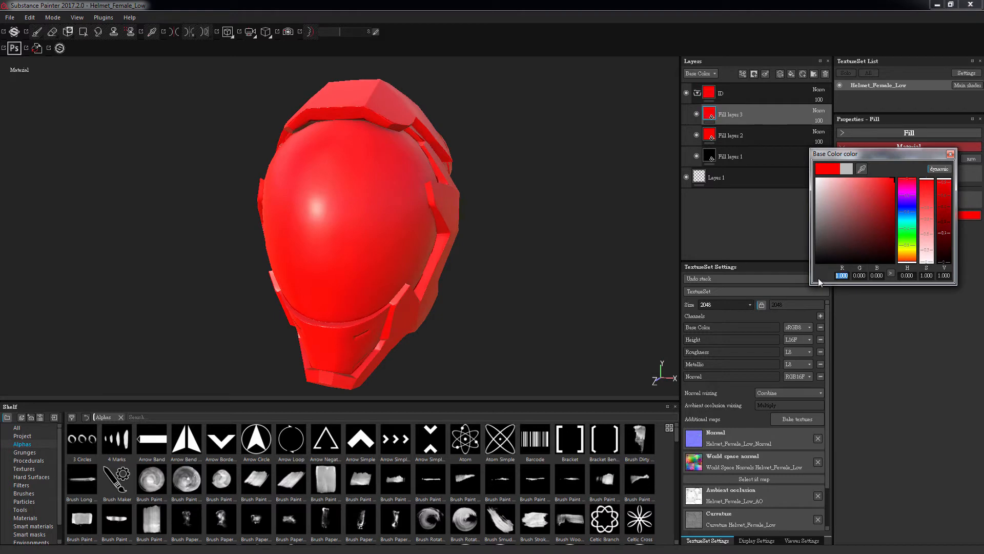
{"action": "type", "text": "0"}
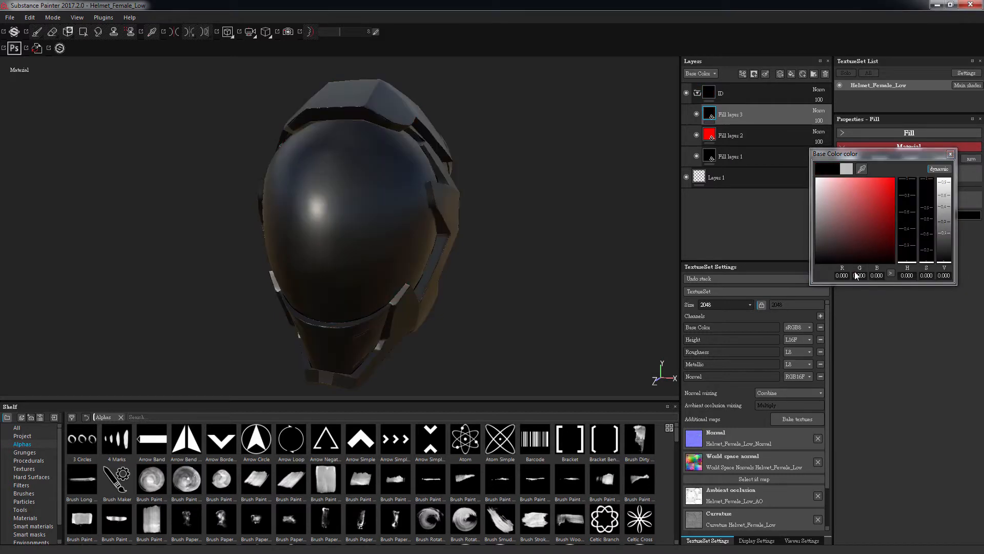
{"action": "double_click", "coordinate": [864, 276]}
{"action": "type", "text": "1"}
{"action": "key", "text": "Return"}
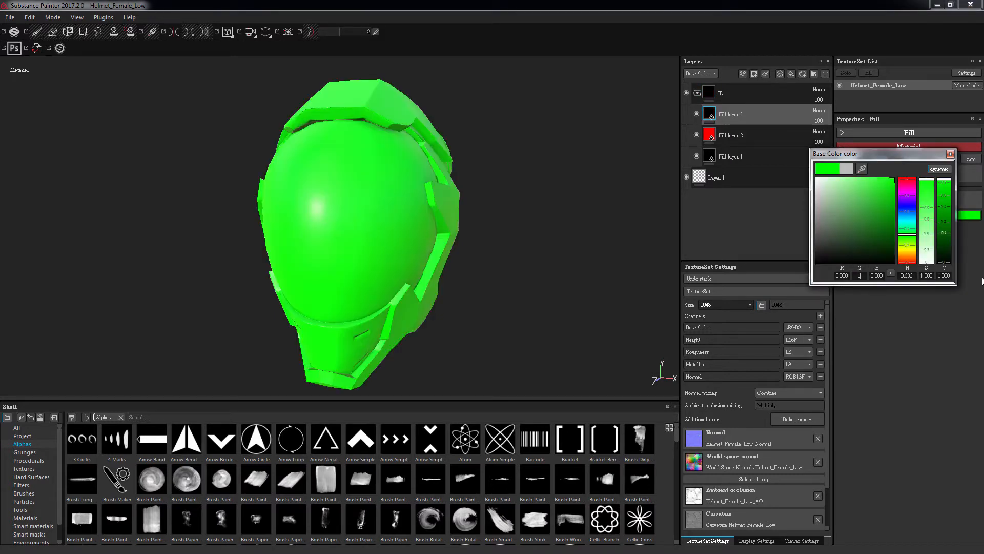
{"action": "left_click", "coordinate": [950, 154]}
Delete Layer 1 and add black masks to Fill layer 3 and Fill layer 2.
{"action": "left_click", "coordinate": [750, 177]}
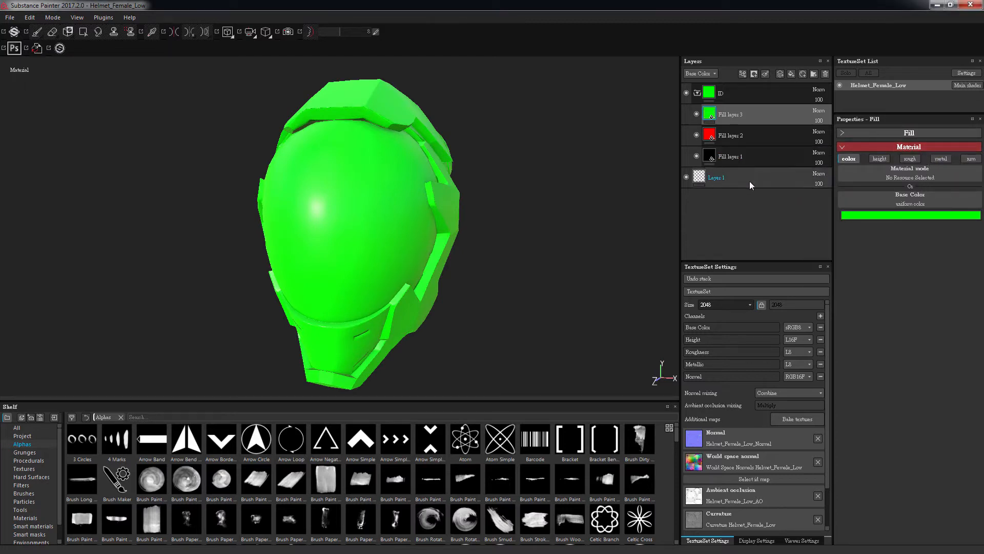
{"action": "key", "text": "Delete"}
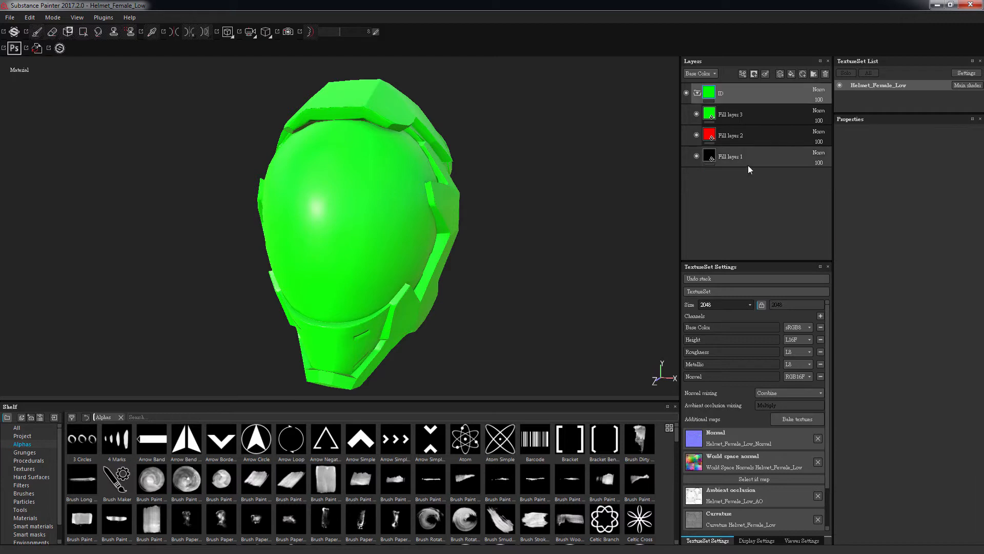
{"action": "left_click", "coordinate": [755, 115]}
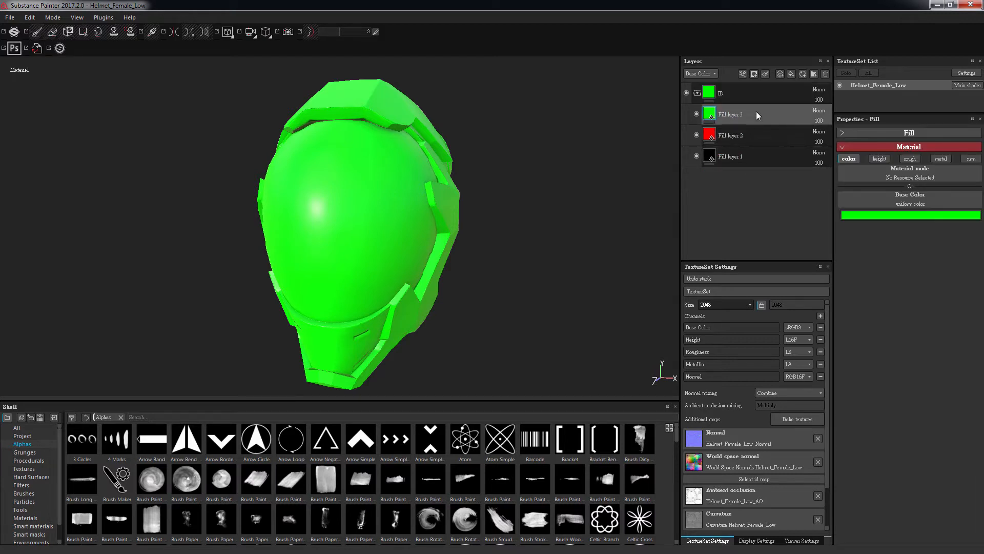
{"action": "right_click", "coordinate": [758, 113]}
{"action": "left_click", "coordinate": [776, 128]}
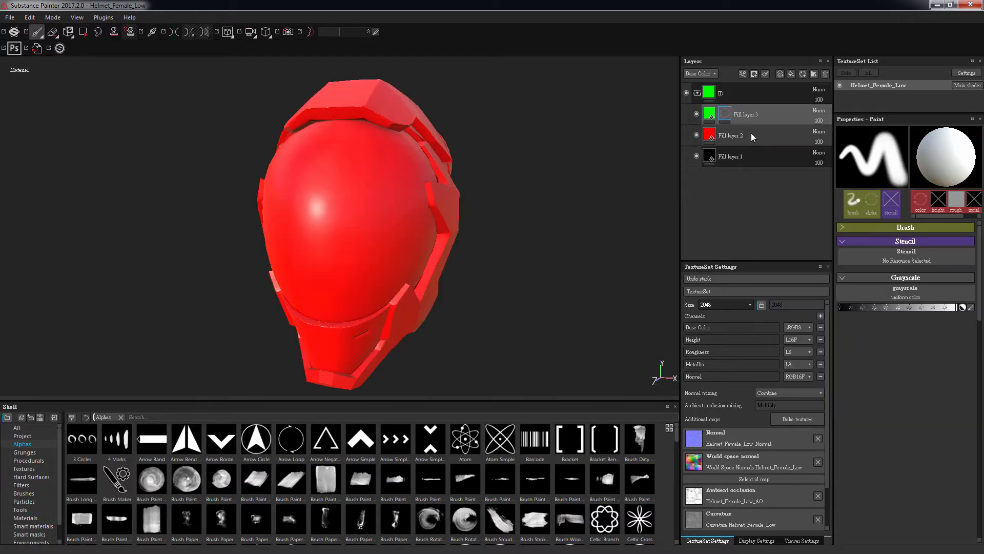
{"action": "left_click", "coordinate": [756, 136]}
{"action": "right_click", "coordinate": [757, 135]}
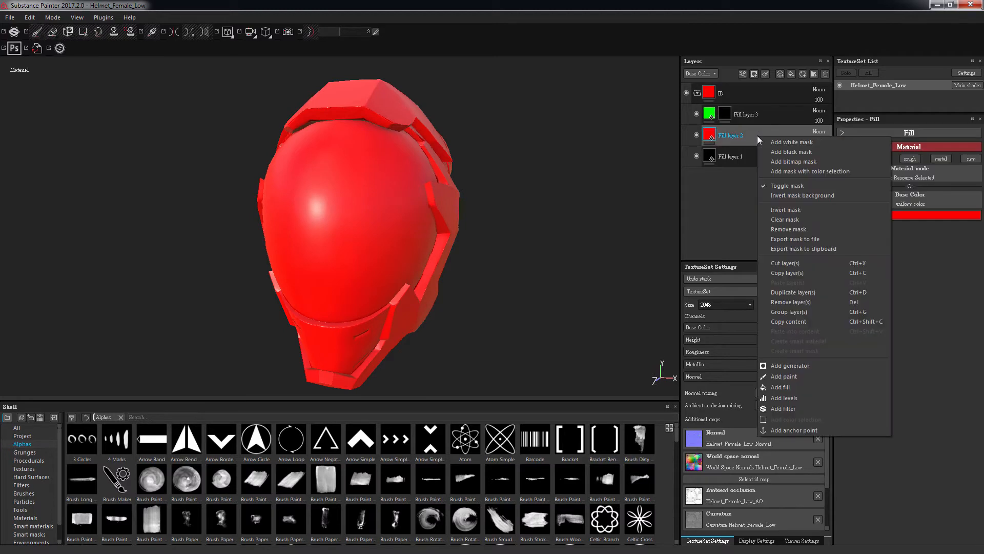
{"action": "left_click", "coordinate": [787, 150]}
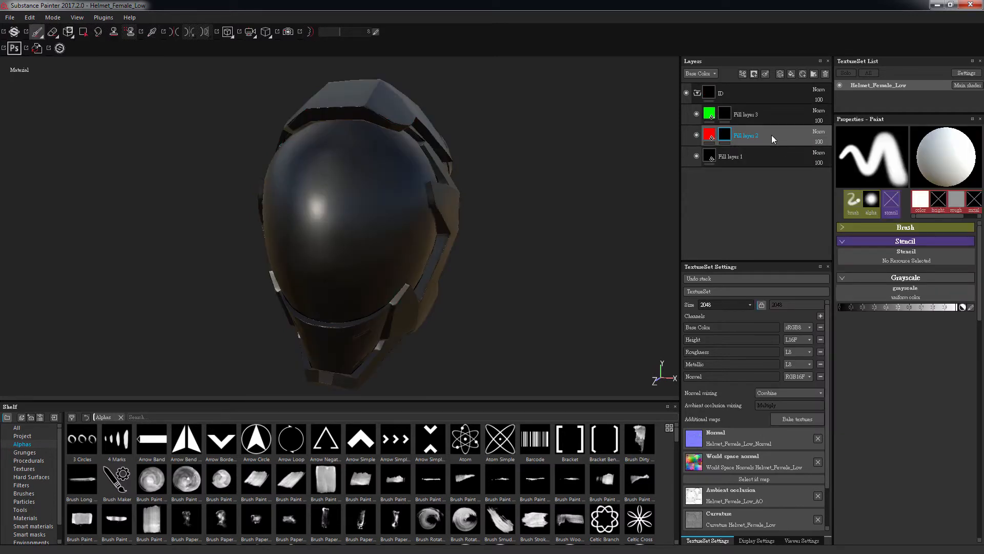
Using Polygon Fill with symmetry and UV chunk fill mode, fill the helmet's outer shell, jaw and crest pieces in Fill layer 2's mask.
{"action": "left_click", "coordinate": [82, 32]}
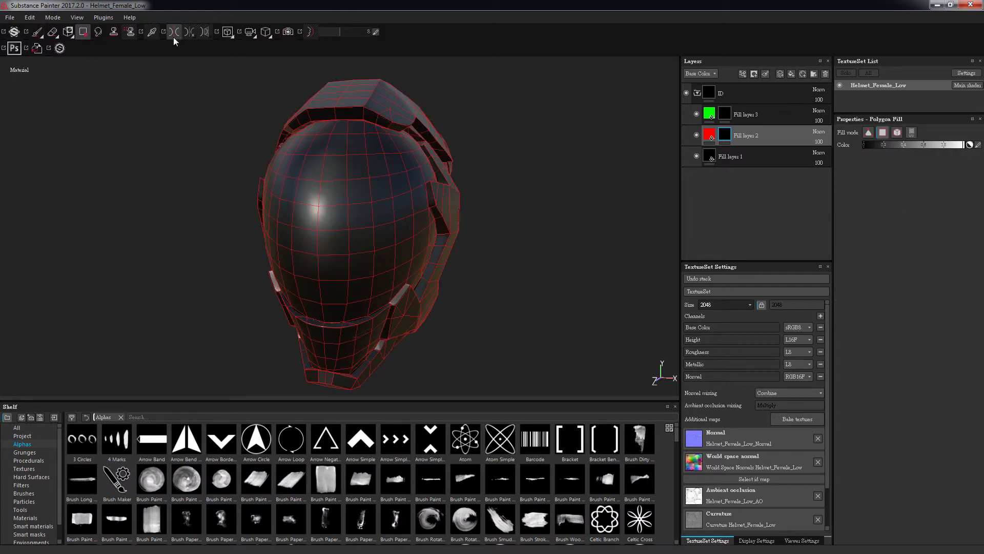
{"action": "left_click", "coordinate": [174, 32]}
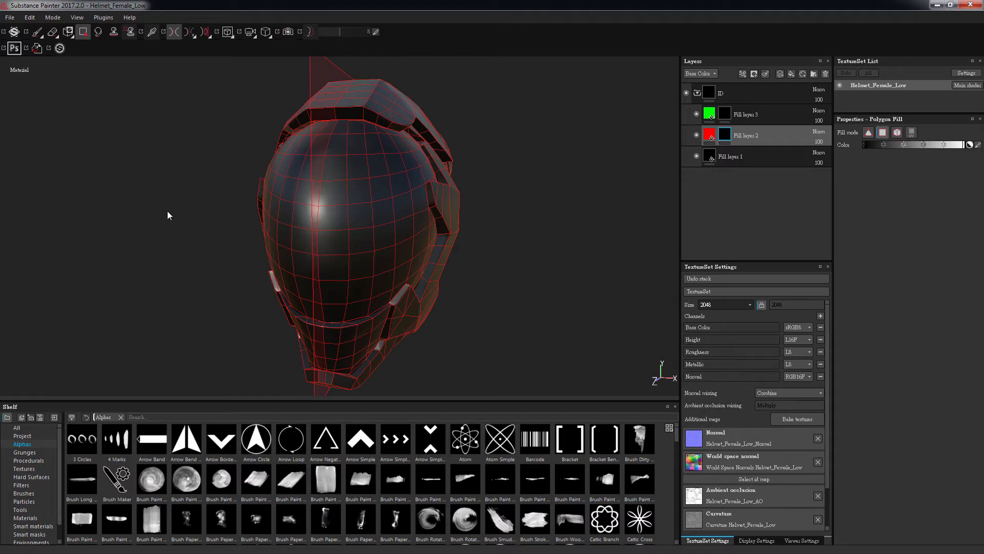
{"action": "left_click_drag", "start_coordinate": [168, 211], "coordinate": [256, 203], "text": "alt"}
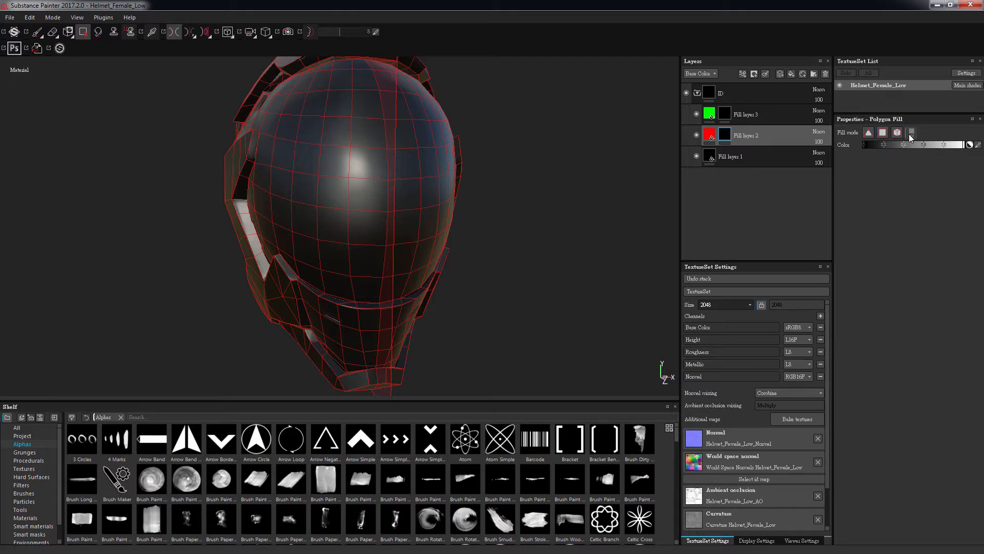
{"action": "left_click_drag", "start_coordinate": [499, 272], "coordinate": [472, 312], "text": "alt"}
{"action": "left_click", "coordinate": [391, 310]}
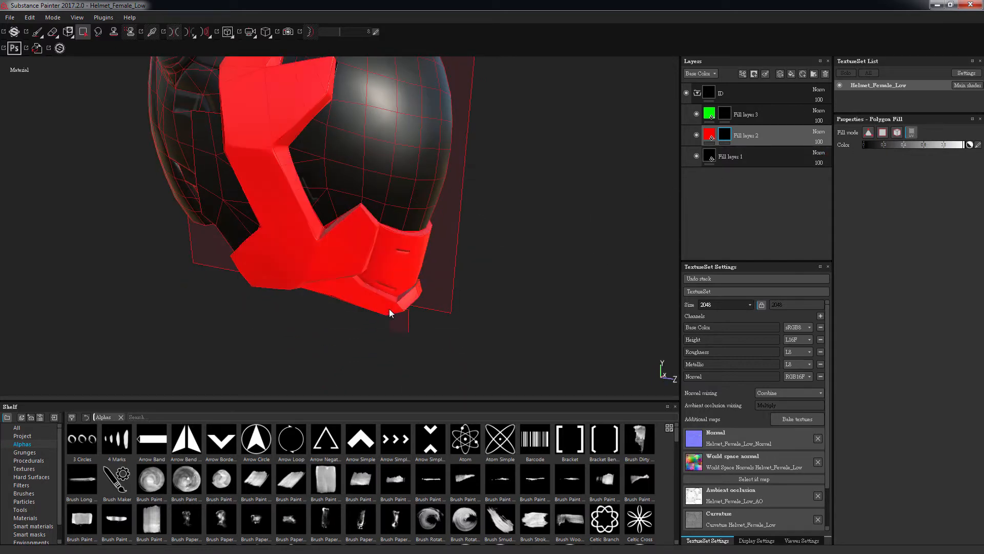
{"action": "left_click_drag", "start_coordinate": [424, 339], "coordinate": [558, 155], "text": "alt"}
{"action": "left_click", "coordinate": [241, 311]}
{"action": "left_click", "coordinate": [224, 188]}
Fill the visor piece in Fill layer 3's mask to turn it green.
{"action": "left_click", "coordinate": [721, 114]}
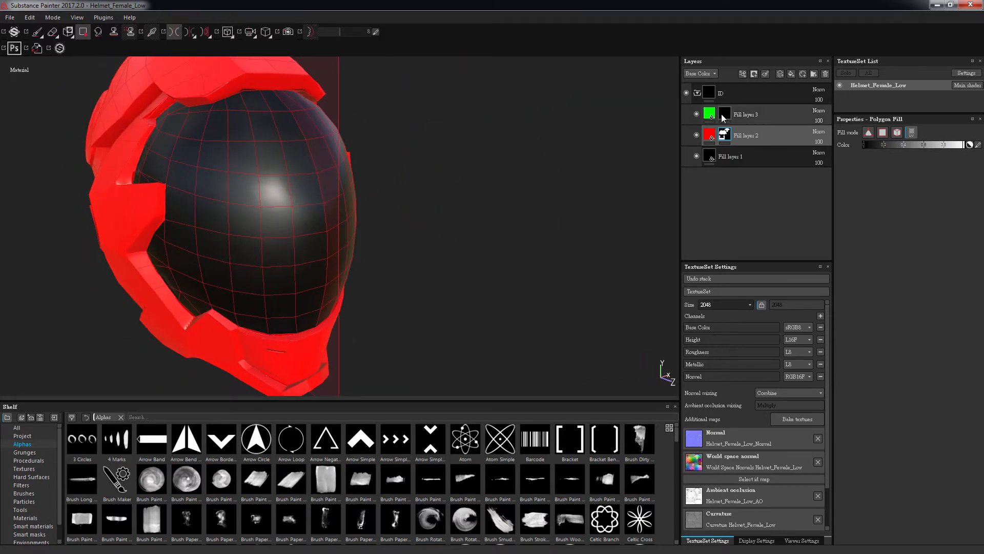
{"action": "left_click_drag", "start_coordinate": [367, 204], "coordinate": [506, 196], "text": "alt"}
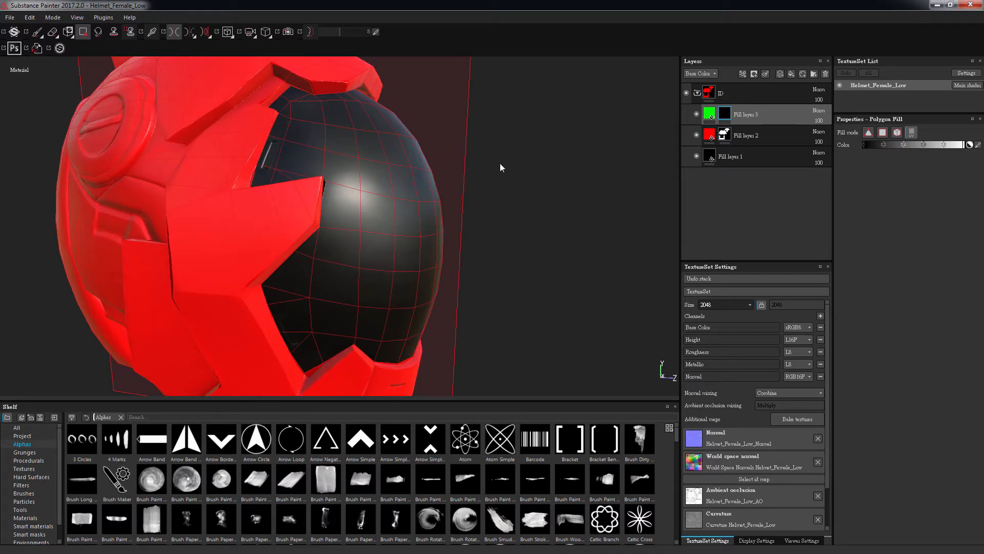
{"action": "left_click_drag", "start_coordinate": [522, 149], "coordinate": [434, 215]}
{"action": "right_click_drag", "start_coordinate": [492, 167], "coordinate": [508, 163], "text": "alt"}
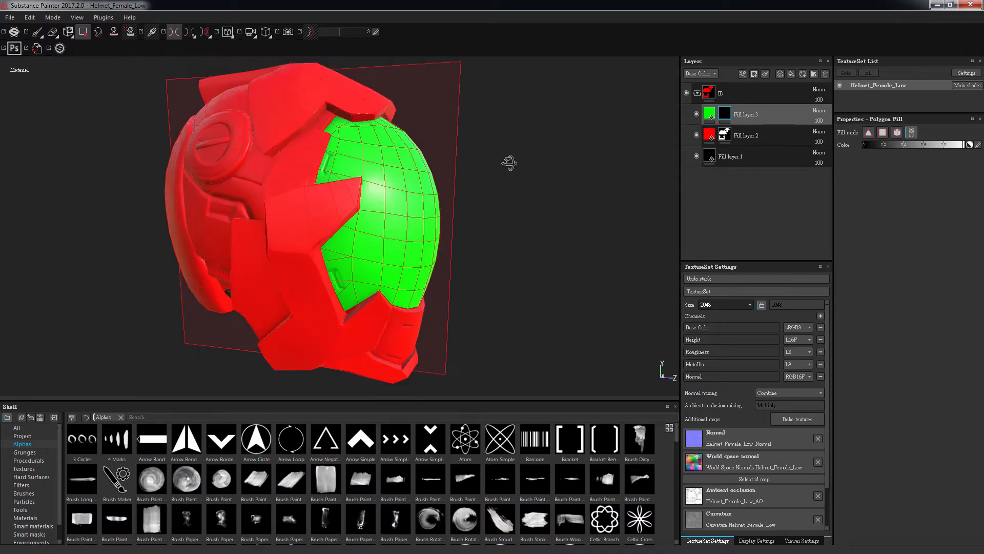
Switch Polygon Fill to polygon mode with black and remove polygons beneath the crest and around the shell's side from Fill layer 2's mask.
{"action": "left_click_drag", "start_coordinate": [509, 163], "coordinate": [160, 301], "text": "alt"}
{"action": "right_click_drag", "start_coordinate": [160, 301], "coordinate": [145, 204], "text": "alt"}
{"action": "left_click_drag", "start_coordinate": [145, 204], "coordinate": [545, 201], "text": "alt"}
{"action": "middle_click_drag", "start_coordinate": [545, 201], "coordinate": [615, 197], "text": "alt"}
{"action": "right_click_drag", "start_coordinate": [615, 197], "coordinate": [534, 193], "text": "alt"}
{"action": "left_click_drag", "start_coordinate": [533, 193], "coordinate": [548, 180], "text": "alt"}
{"action": "middle_click_drag", "start_coordinate": [549, 181], "coordinate": [565, 204], "text": "alt"}
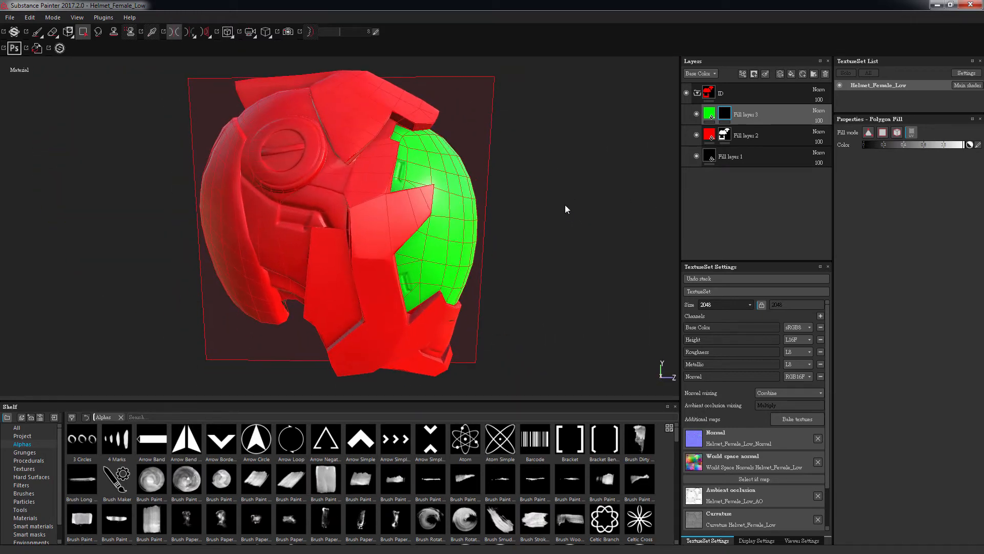
{"action": "left_click", "coordinate": [725, 135]}
{"action": "left_click", "coordinate": [883, 132]}
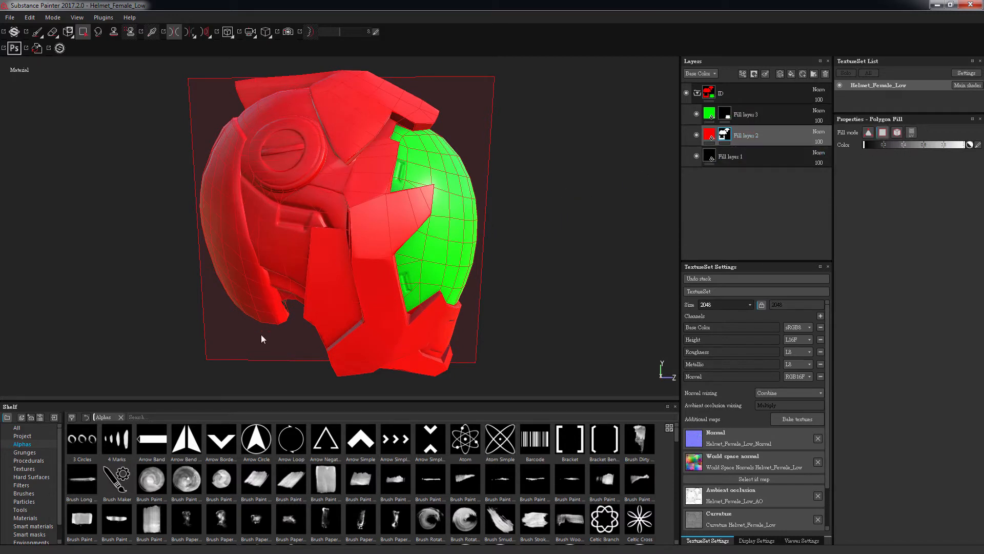
{"action": "left_click_drag", "start_coordinate": [265, 355], "coordinate": [296, 261], "text": "alt"}
{"action": "scroll", "coordinate": [353, 219], "scroll_direction": "down", "scroll_amount": 3}
{"action": "scroll", "coordinate": [352, 217], "scroll_direction": "up", "scroll_amount": 3}
{"action": "scroll", "coordinate": [324, 155], "scroll_direction": "down", "scroll_amount": 2}
{"action": "scroll", "coordinate": [349, 231], "scroll_direction": "up", "scroll_amount": 3}
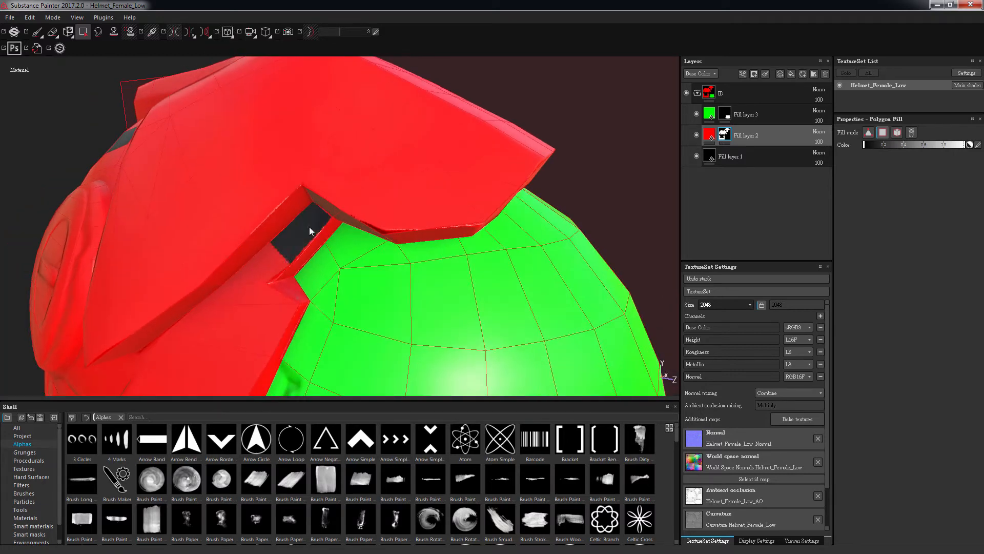
Remove a few front polygons of the chin guard from Fill layer 2's mask on the 3D model.
{"action": "right_click_drag", "start_coordinate": [292, 267], "coordinate": [468, 167], "text": "alt"}
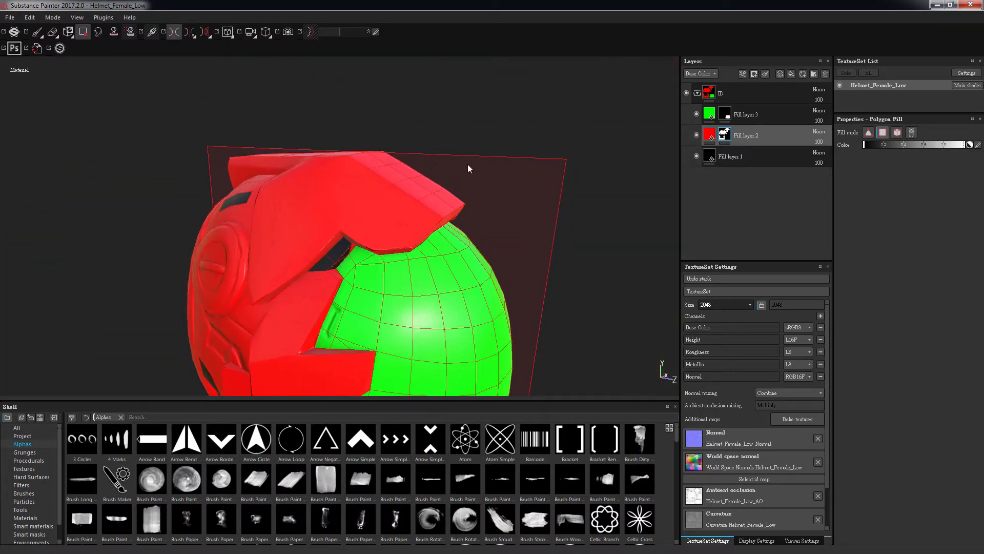
{"action": "left_click_drag", "start_coordinate": [468, 167], "coordinate": [339, 128], "text": "alt"}
{"action": "right_click_drag", "start_coordinate": [338, 128], "coordinate": [349, 150], "text": "alt"}
{"action": "left_click_drag", "start_coordinate": [349, 149], "coordinate": [307, 164], "text": "alt"}
{"action": "mouse_move", "coordinate": [307, 164]}
{"action": "right_mouse_down", "text": "alt"}
{"action": "mouse_move", "coordinate": [317, 208]}
{"action": "mouse_move", "coordinate": [307, 169]}
{"action": "right_mouse_up", "text": "alt"}
{"action": "left_click_drag", "start_coordinate": [308, 169], "coordinate": [451, 194], "text": "alt"}
{"action": "middle_click_drag", "start_coordinate": [451, 195], "coordinate": [531, 309], "text": "alt"}
{"action": "left_click", "coordinate": [321, 212]}
{"action": "left_click_drag", "start_coordinate": [321, 212], "coordinate": [373, 248], "text": "alt"}
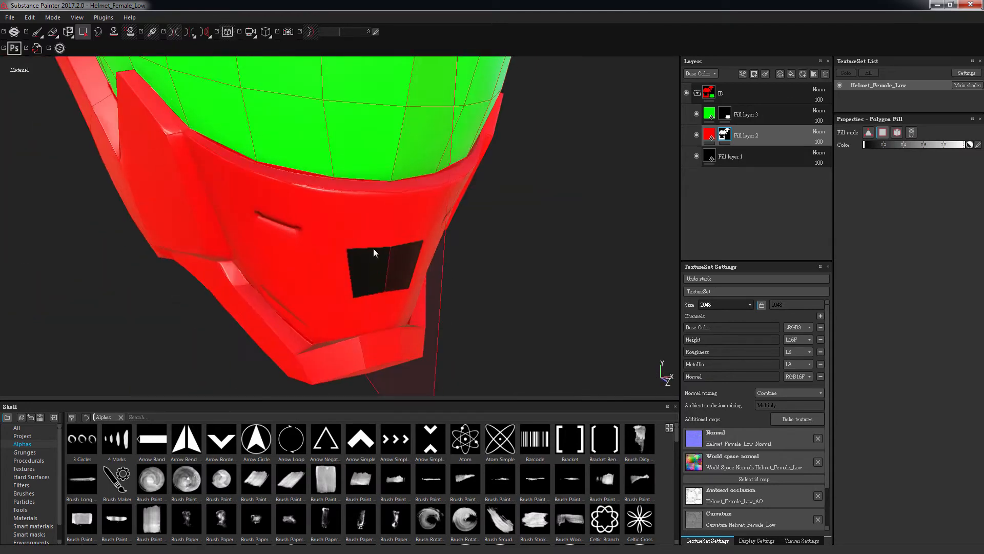
{"action": "left_click", "coordinate": [328, 214]}
Switch to the UV view and black out the upper central polygons of the chin guard in Fill layer 2's mask.
{"action": "right_click_drag", "start_coordinate": [302, 138], "coordinate": [272, 77], "text": "alt"}
{"action": "middle_click_drag", "start_coordinate": [272, 123], "coordinate": [277, 184], "text": "alt"}
{"action": "mouse_move", "coordinate": [282, 192]}
{"action": "left_mouse_down", "text": "alt"}
{"action": "mouse_move", "coordinate": [277, 212]}
{"action": "mouse_move", "coordinate": [286, 207]}
{"action": "left_mouse_up", "text": "alt"}
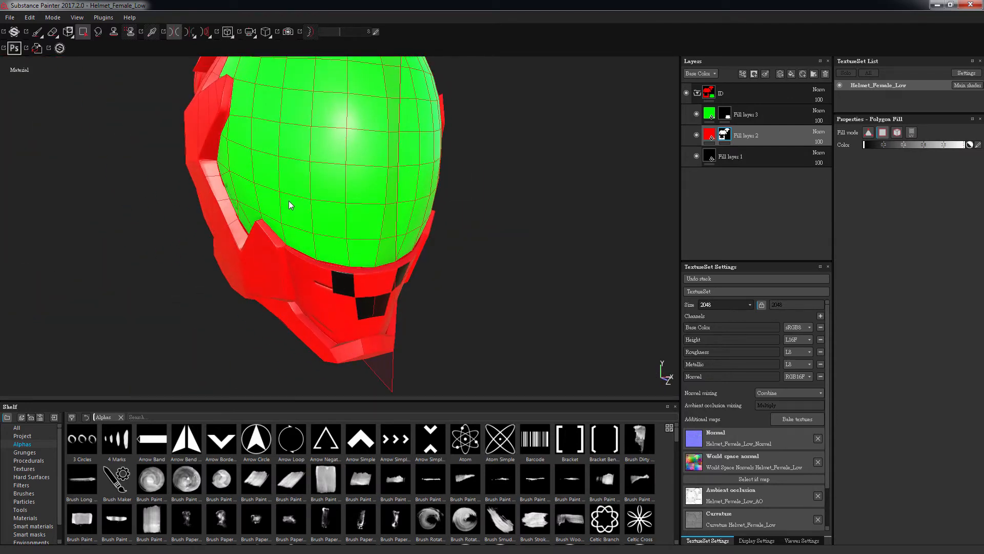
{"action": "key", "text": "F3"}
{"action": "right_click_drag", "start_coordinate": [385, 276], "coordinate": [175, 32], "text": "alt"}
{"action": "middle_click_drag", "start_coordinate": [285, 148], "coordinate": [351, 162], "text": "alt"}
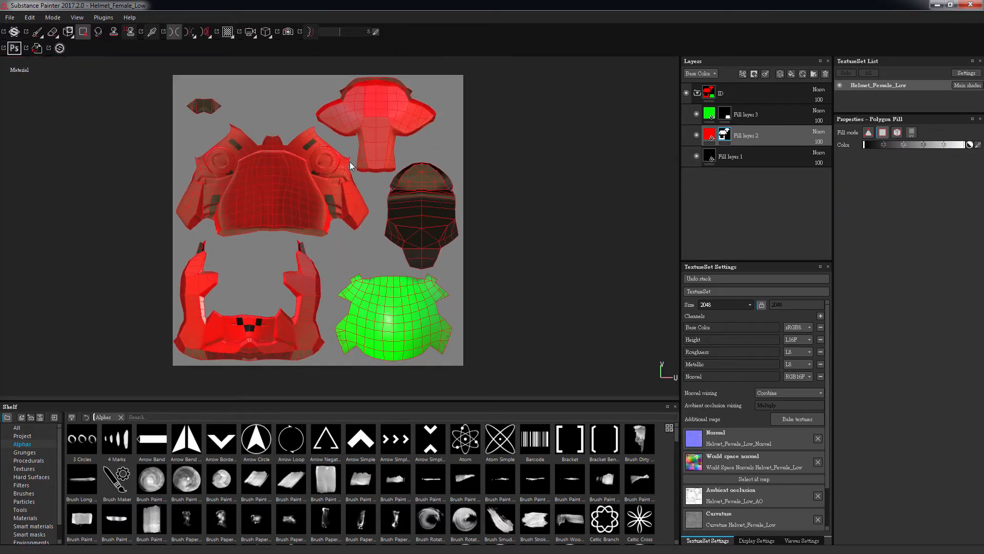
{"action": "right_click_drag", "start_coordinate": [351, 162], "coordinate": [249, 344], "text": "alt"}
{"action": "middle_click_drag", "start_coordinate": [248, 344], "coordinate": [468, 130], "text": "alt"}
{"action": "right_click_drag", "start_coordinate": [468, 130], "coordinate": [543, 379], "text": "alt"}
{"action": "left_click_drag", "start_coordinate": [347, 180], "coordinate": [423, 237]}
{"action": "right_click_drag", "start_coordinate": [398, 215], "coordinate": [374, 243], "text": "alt"}
{"action": "middle_click_drag", "start_coordinate": [374, 243], "coordinate": [437, 205], "text": "alt"}
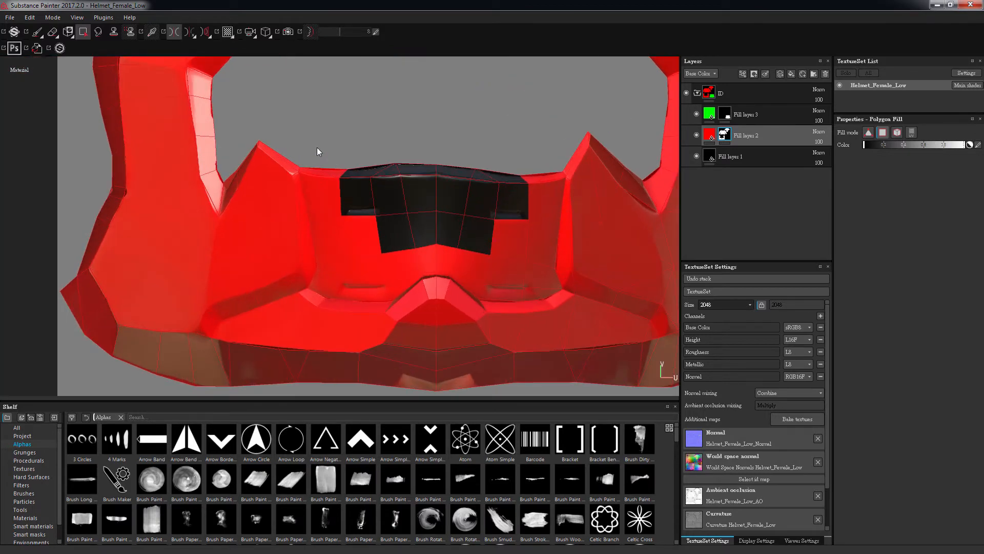
Black out the chin guard's remaining side and slot polygons in Fill layer 2's mask, undoing the last unwanted fill.
{"action": "left_click_drag", "start_coordinate": [316, 172], "coordinate": [319, 198]}
{"action": "right_click_drag", "start_coordinate": [328, 134], "coordinate": [321, 159], "text": "alt"}
{"action": "middle_click_drag", "start_coordinate": [321, 159], "coordinate": [299, 129], "text": "alt"}
{"action": "left_click_drag", "start_coordinate": [293, 197], "coordinate": [351, 259]}
{"action": "right_click_drag", "start_coordinate": [369, 215], "coordinate": [358, 247], "text": "alt"}
{"action": "left_click_drag", "start_coordinate": [356, 285], "coordinate": [290, 277]}
{"action": "right_click_drag", "start_coordinate": [329, 246], "coordinate": [338, 162], "text": "alt"}
{"action": "middle_click_drag", "start_coordinate": [339, 161], "coordinate": [298, 122], "text": "alt"}
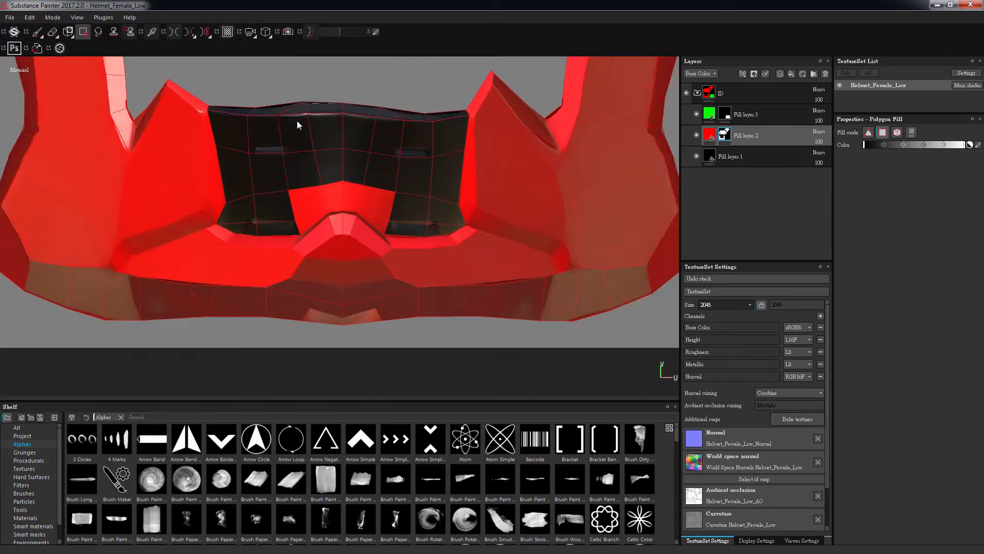
{"action": "right_click_drag", "start_coordinate": [297, 125], "coordinate": [340, 99], "text": "alt"}
{"action": "left_click", "coordinate": [340, 220]}
{"action": "key", "text": "ctrl+z"}
Black out the vertical strip between the side panel and the back plate in Fill layer 2's mask.
{"action": "middle_click_drag", "start_coordinate": [340, 99], "coordinate": [361, 215], "text": "alt"}
{"action": "right_click_drag", "start_coordinate": [361, 215], "coordinate": [337, 292], "text": "alt"}
{"action": "left_click_drag", "start_coordinate": [196, 207], "coordinate": [227, 239]}
{"action": "middle_click_drag", "start_coordinate": [293, 198], "coordinate": [322, 325], "text": "alt"}
{"action": "left_click_drag", "start_coordinate": [223, 310], "coordinate": [224, 353]}
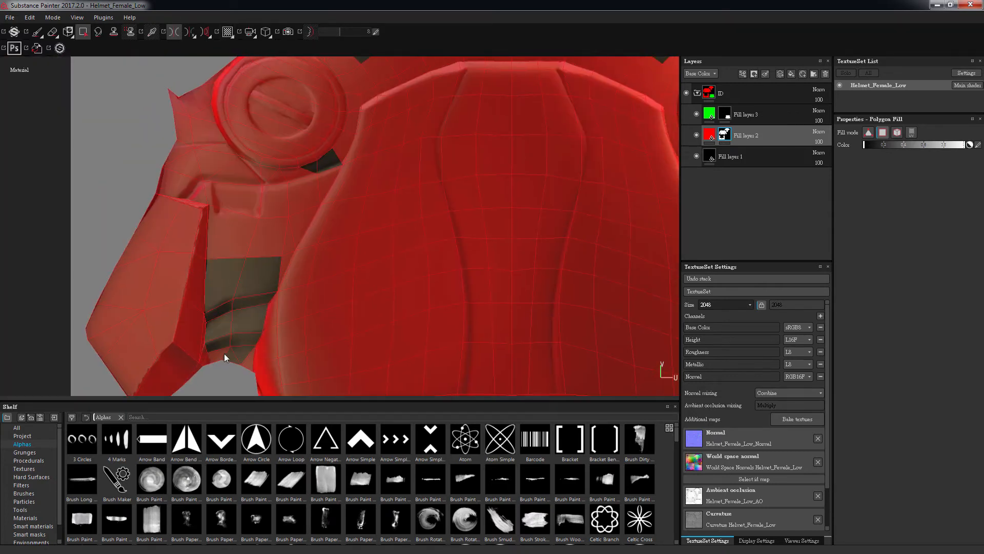
{"action": "middle_click_drag", "start_coordinate": [253, 323], "coordinate": [251, 383], "text": "alt"}
{"action": "left_click_drag", "start_coordinate": [252, 325], "coordinate": [254, 263]}
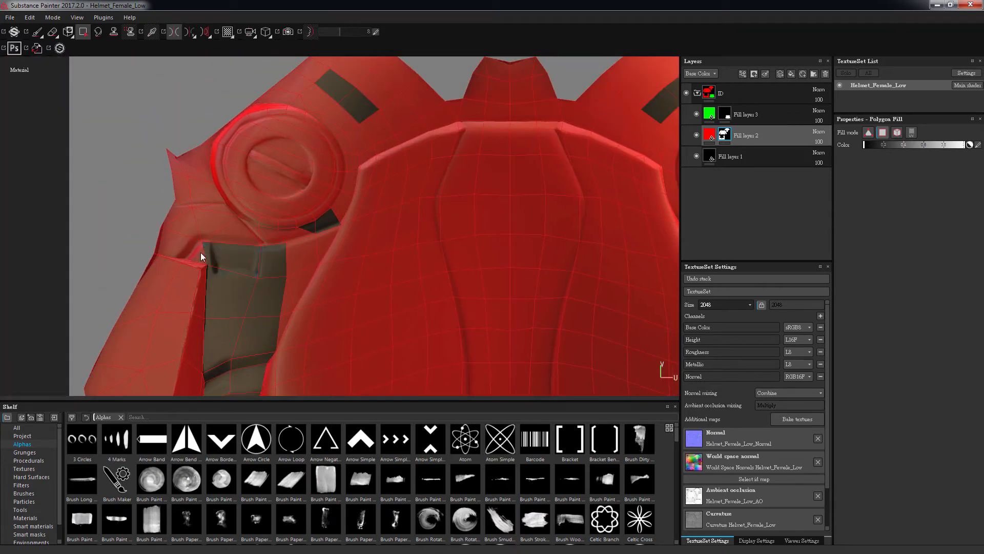
Black out the polygons below and on the outer side of the round ear disc in Fill layer 2's mask.
{"action": "left_click_drag", "start_coordinate": [206, 224], "coordinate": [161, 256]}
{"action": "middle_click_drag", "start_coordinate": [163, 186], "coordinate": [151, 239], "text": "alt"}
{"action": "left_click_drag", "start_coordinate": [132, 201], "coordinate": [179, 244]}
{"action": "middle_click_drag", "start_coordinate": [152, 243], "coordinate": [108, 237], "text": "alt"}
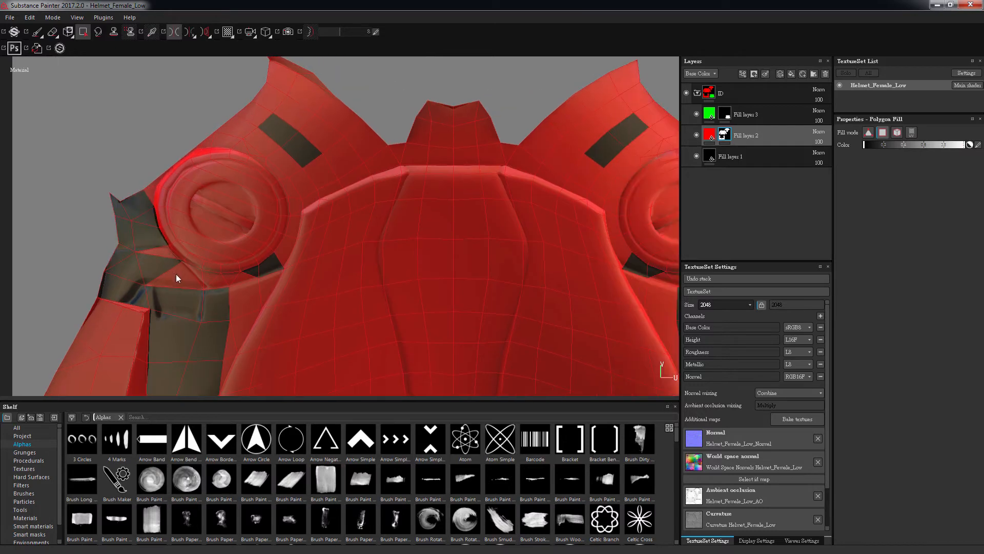
{"action": "right_click_drag", "start_coordinate": [177, 274], "coordinate": [242, 351], "text": "alt"}
{"action": "left_click_drag", "start_coordinate": [189, 248], "coordinate": [234, 252]}
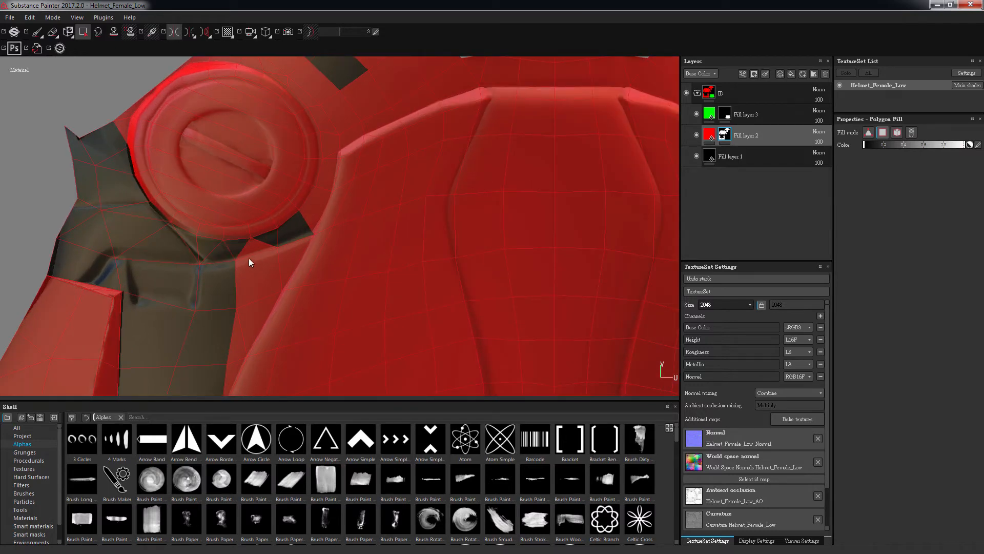
Black out the strip between the ear disc and back plate plus the area above the plate, undoing the fill on the outer edge flap.
{"action": "middle_click_drag", "start_coordinate": [288, 279], "coordinate": [241, 290], "text": "alt"}
{"action": "middle_click_drag", "start_coordinate": [252, 230], "coordinate": [247, 306], "text": "alt"}
{"action": "left_click_drag", "start_coordinate": [268, 311], "coordinate": [278, 240]}
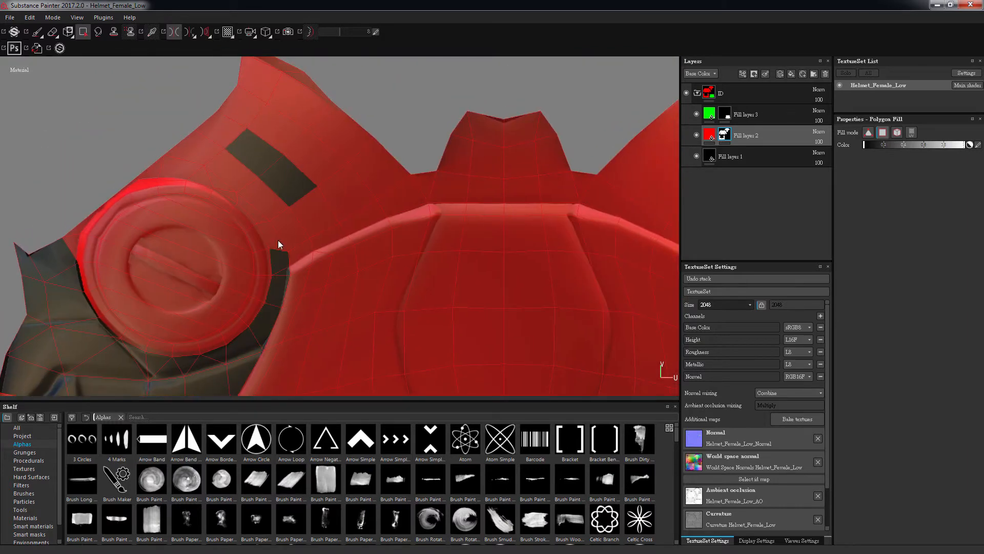
{"action": "middle_click_drag", "start_coordinate": [279, 239], "coordinate": [280, 287], "text": "alt"}
{"action": "left_click_drag", "start_coordinate": [291, 215], "coordinate": [555, 239]}
{"action": "left_click_drag", "start_coordinate": [197, 177], "coordinate": [299, 107]}
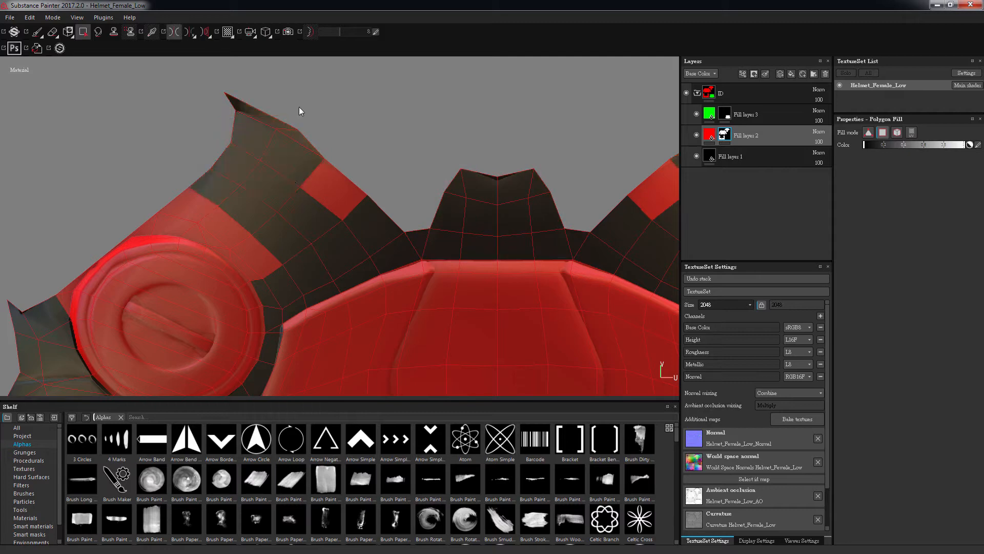
{"action": "key", "text": "ctrl+z"}
Black out the leftover red polygons above and beside the round ear disc in Fill layer 2's mask.
{"action": "left_click_drag", "start_coordinate": [277, 199], "coordinate": [283, 201]}
{"action": "left_click", "coordinate": [336, 212]}
{"action": "left_click_drag", "start_coordinate": [256, 258], "coordinate": [220, 238]}
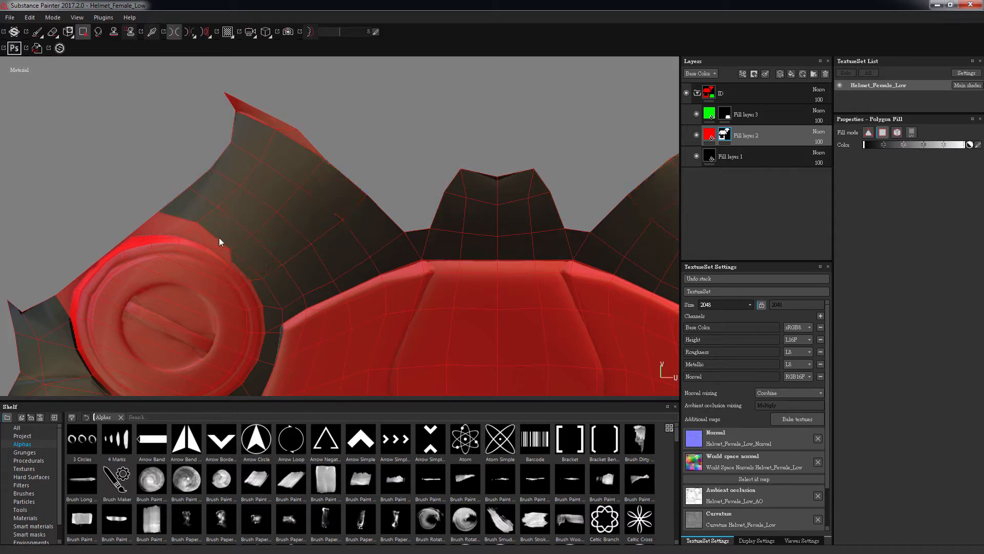
{"action": "left_click_drag", "start_coordinate": [132, 201], "coordinate": [164, 230]}
{"action": "left_click", "coordinate": [64, 303]}
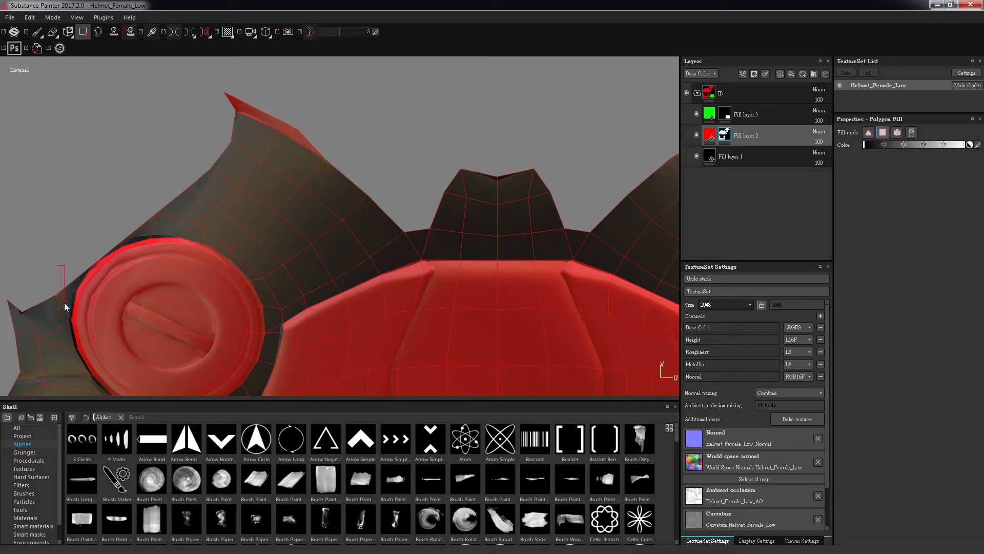
Fill the leftover dark polygons on the outer edge tip of the large T-shaped shell island red in Fill layer 2's mask.
{"action": "middle_click_drag", "start_coordinate": [228, 262], "coordinate": [123, 198], "text": "alt"}
{"action": "right_click_drag", "start_coordinate": [123, 199], "coordinate": [436, 149], "text": "alt"}
{"action": "middle_click_drag", "start_coordinate": [435, 149], "coordinate": [292, 183], "text": "alt"}
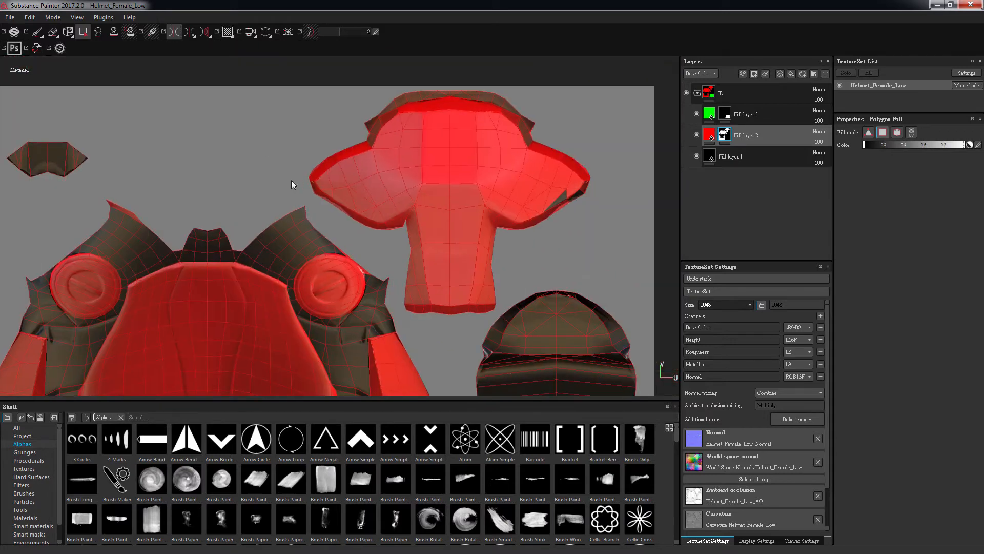
{"action": "middle_click_drag", "start_coordinate": [419, 213], "coordinate": [330, 98], "text": "alt"}
{"action": "middle_click_drag", "start_coordinate": [319, 349], "coordinate": [324, 392], "text": "alt"}
{"action": "middle_click_drag", "start_coordinate": [287, 165], "coordinate": [248, 169], "text": "alt"}
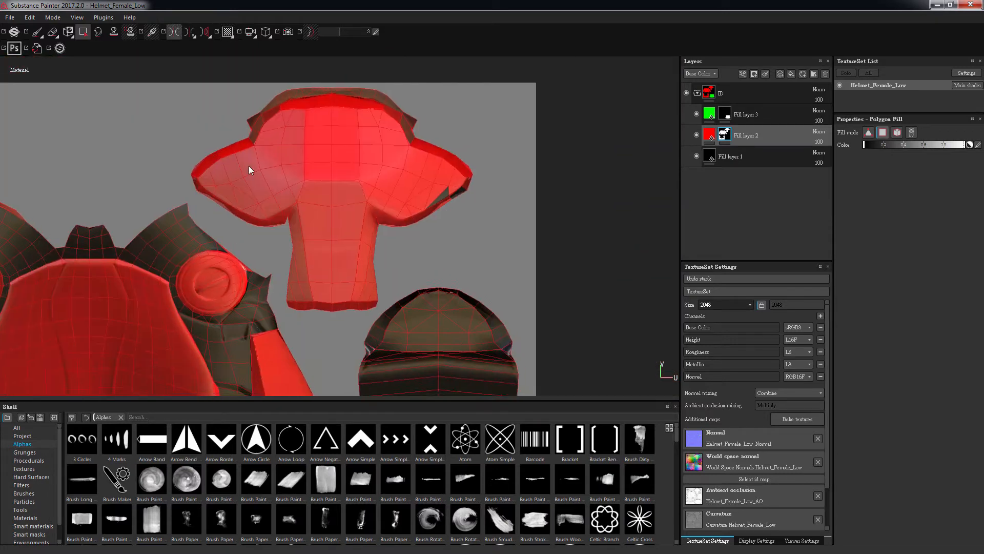
{"action": "right_click_drag", "start_coordinate": [248, 169], "coordinate": [404, 127], "text": "alt"}
{"action": "middle_click_drag", "start_coordinate": [403, 128], "coordinate": [350, 255], "text": "alt"}
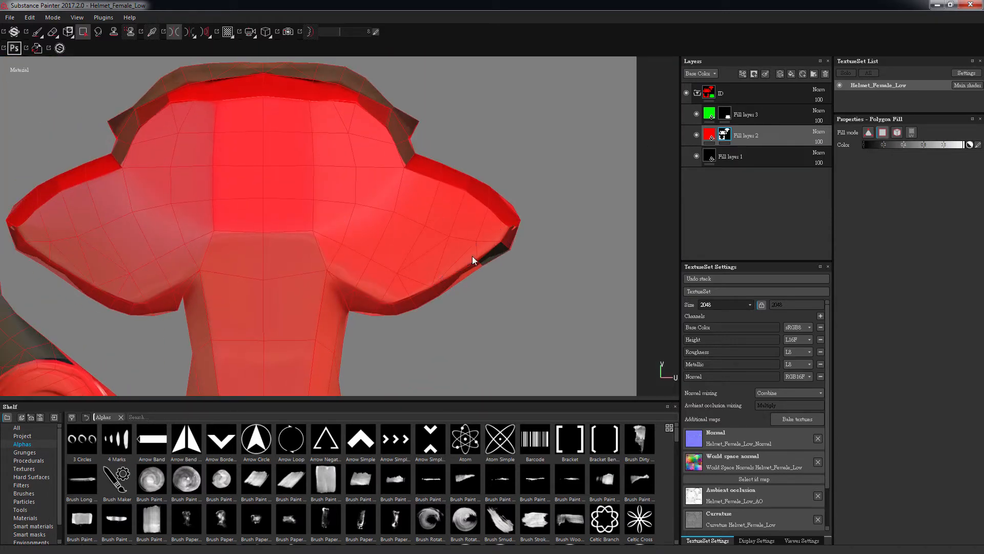
{"action": "right_click_drag", "start_coordinate": [472, 247], "coordinate": [312, 196], "text": "alt"}
{"action": "middle_click_drag", "start_coordinate": [308, 192], "coordinate": [407, 196], "text": "alt"}
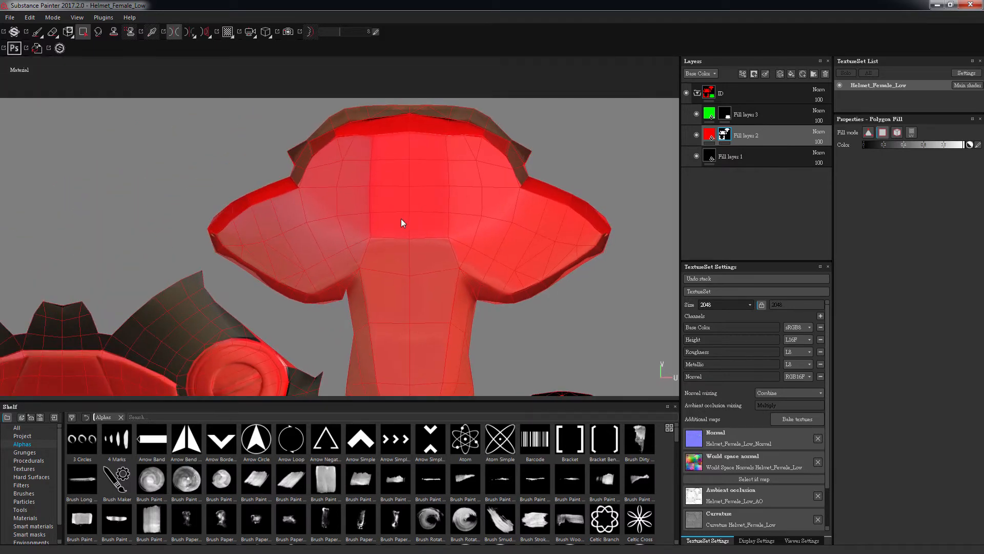
Fill the curved side rim polygons of the dome-shaped island above the black neck band red in Fill layer 2's mask.
{"action": "key", "text": "F1"}
{"action": "left_click_drag", "start_coordinate": [306, 184], "coordinate": [279, 277], "text": "alt"}
{"action": "right_click_drag", "start_coordinate": [279, 277], "coordinate": [220, 241], "text": "alt"}
{"action": "left_click_drag", "start_coordinate": [221, 241], "coordinate": [267, 220], "text": "alt"}
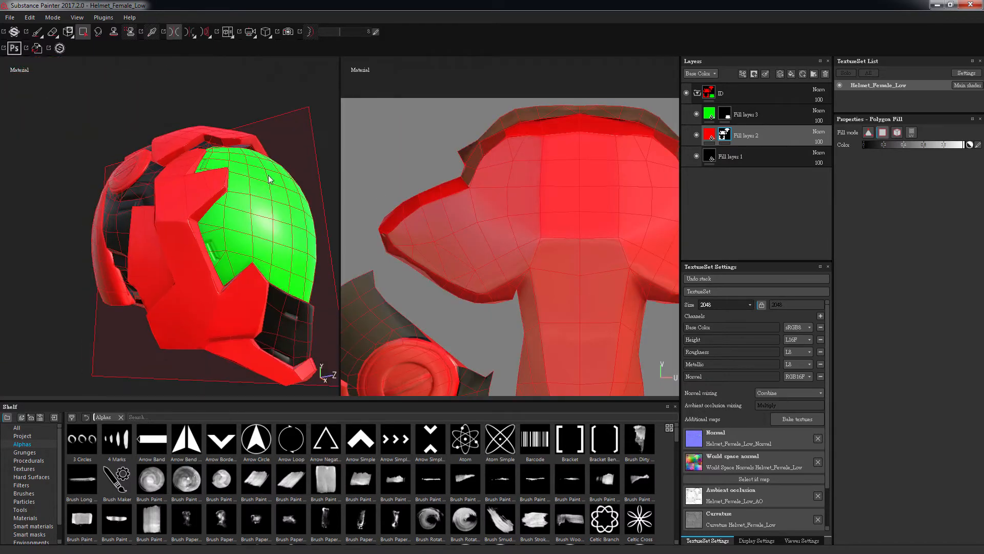
{"action": "right_click_drag", "start_coordinate": [216, 180], "coordinate": [264, 145], "text": "alt"}
{"action": "left_click_drag", "start_coordinate": [263, 145], "coordinate": [128, 180], "text": "alt"}
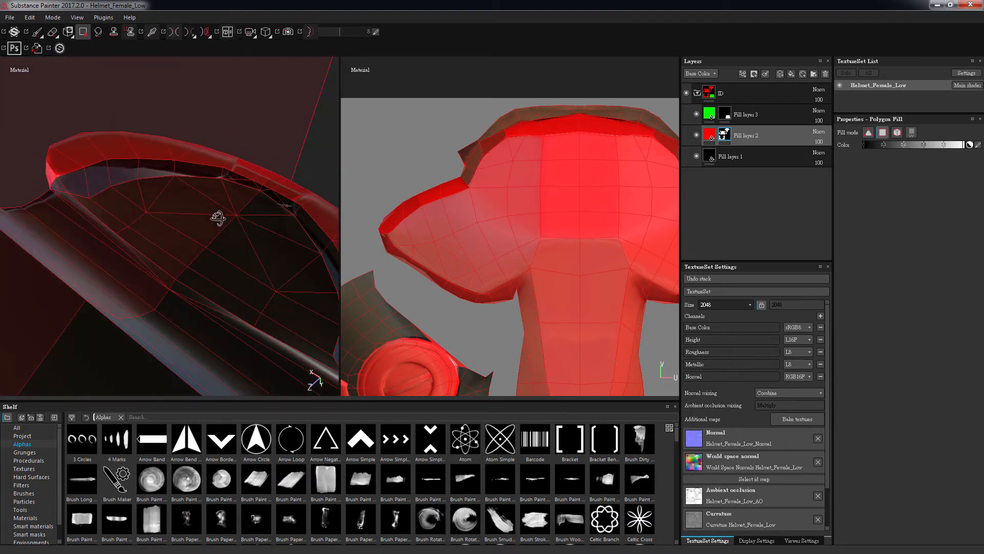
{"action": "right_click_drag", "start_coordinate": [556, 254], "coordinate": [527, 230], "text": "alt"}
{"action": "middle_click_drag", "start_coordinate": [527, 230], "coordinate": [400, 118], "text": "alt"}
{"action": "right_click_drag", "start_coordinate": [400, 118], "coordinate": [477, 179], "text": "alt"}
{"action": "left_click_drag", "start_coordinate": [423, 217], "coordinate": [439, 204]}
{"action": "middle_click_drag", "start_coordinate": [438, 172], "coordinate": [460, 171], "text": "alt"}
{"action": "right_click_drag", "start_coordinate": [460, 171], "coordinate": [496, 168], "text": "alt"}
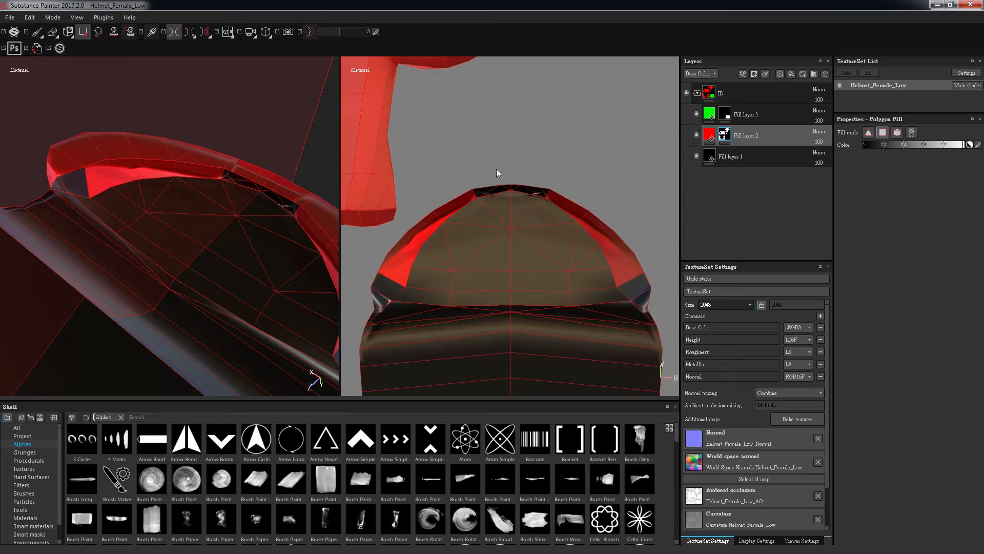
Fill the dome island's upper middle rim and its lower corner polygons red in Fill layer 2's mask.
{"action": "left_click", "coordinate": [497, 188]}
{"action": "middle_click_drag", "start_coordinate": [511, 181], "coordinate": [599, 95], "text": "alt"}
{"action": "left_click", "coordinate": [490, 214]}
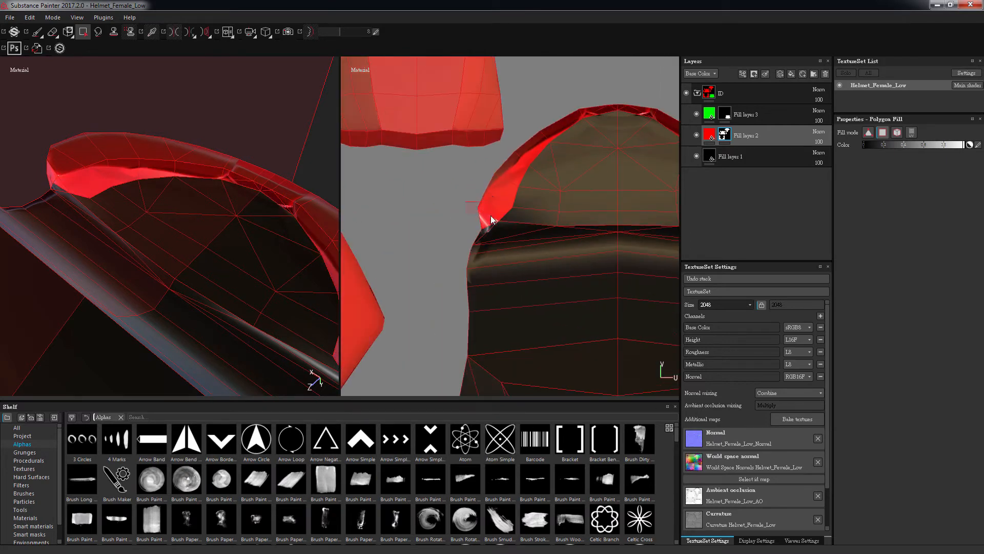
{"action": "left_click", "coordinate": [482, 232]}
Bring up the round ear disc in the UV view and switch to the Paint tool with the Default Hard brush.
{"action": "right_click_drag", "start_coordinate": [222, 173], "coordinate": [180, 153], "text": "alt"}
{"action": "left_click_drag", "start_coordinate": [180, 153], "coordinate": [225, 185], "text": "alt"}
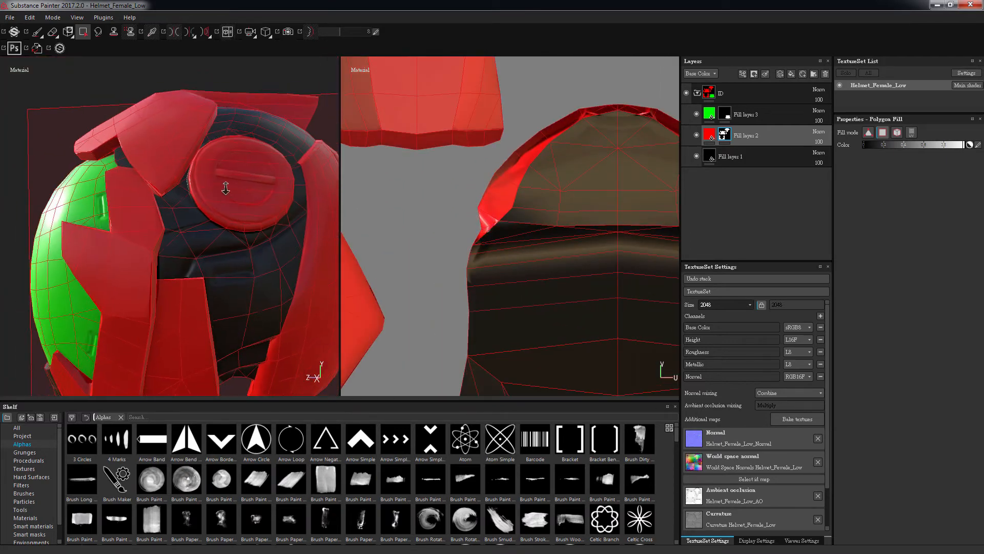
{"action": "right_click_drag", "start_coordinate": [224, 186], "coordinate": [317, 230], "text": "alt"}
{"action": "middle_click_drag", "start_coordinate": [318, 231], "coordinate": [260, 352], "text": "alt"}
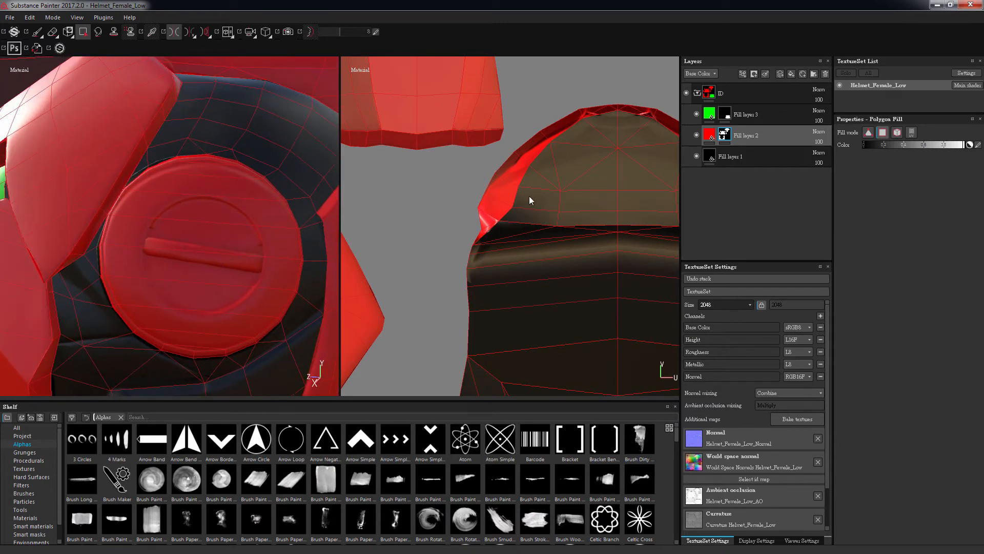
{"action": "key", "text": "F3"}
{"action": "key", "text": "F2"}
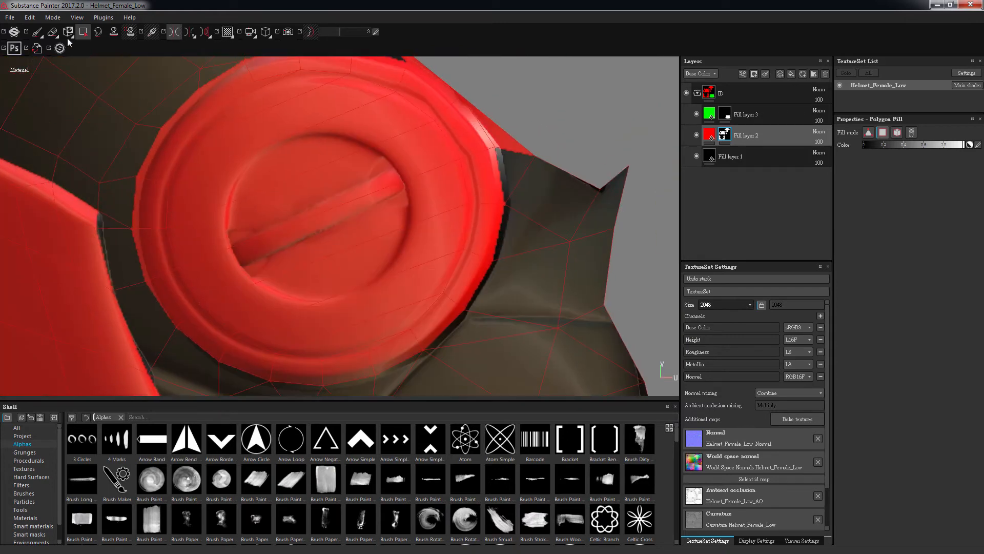
{"action": "left_click", "coordinate": [38, 34]}
{"action": "mouse_move", "coordinate": [143, 145]}
{"action": "right_mouse_down", "text": "alt"}
{"action": "mouse_move", "coordinate": [167, 137]}
{"action": "mouse_move", "coordinate": [272, 211]}
{"action": "right_mouse_up", "text": "alt"}
{"action": "middle_click_drag", "start_coordinate": [272, 212], "coordinate": [274, 190], "text": "alt"}
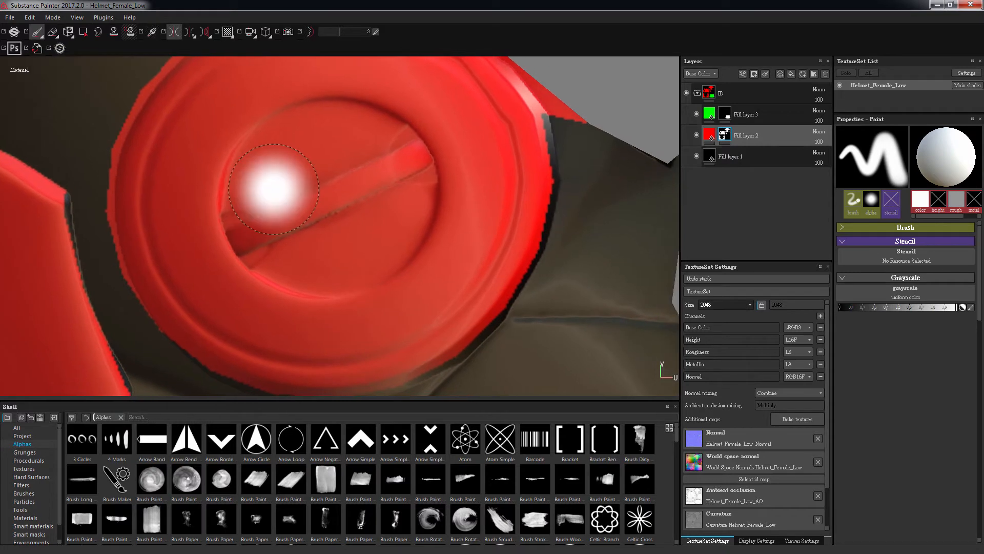
{"action": "left_click", "coordinate": [31, 494]}
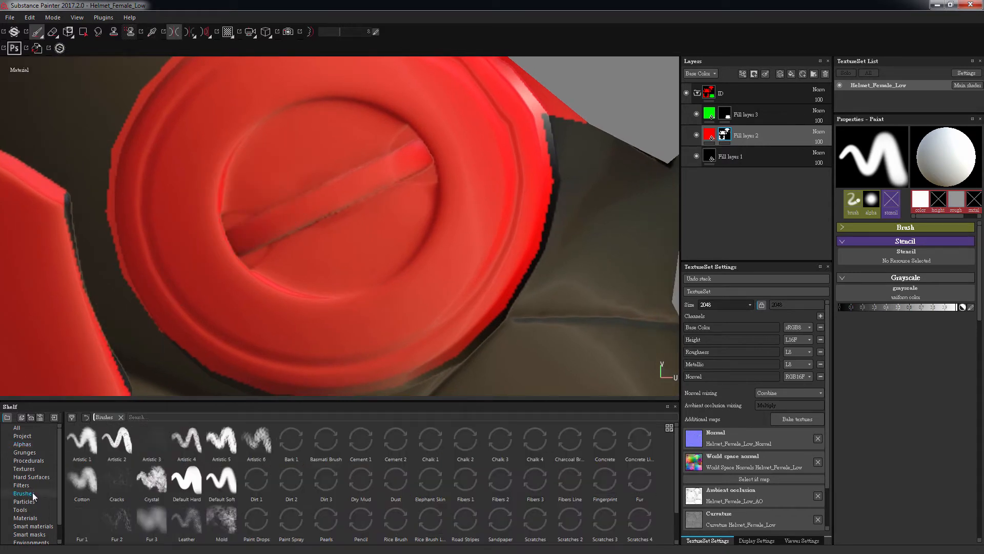
{"action": "left_click", "coordinate": [187, 480]}
{"action": "middle_click_drag", "start_coordinate": [302, 239], "coordinate": [304, 237], "text": "alt"}
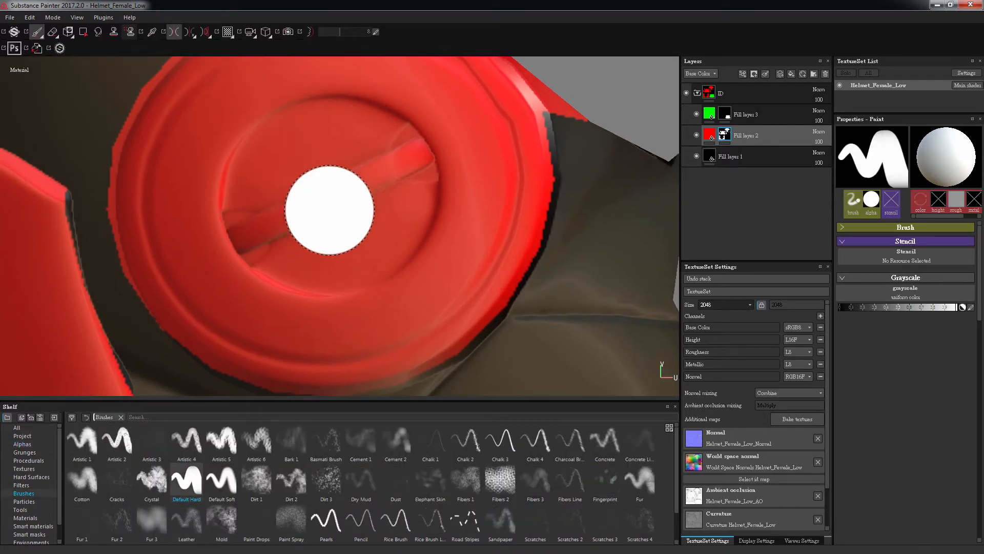
Paint the recess below the ear disc's crossbar black in Fill layer 2's mask with a smaller brush.
{"action": "right_click_drag", "start_coordinate": [339, 220], "coordinate": [314, 221], "text": "ctrl"}
{"action": "key", "text": "bracketleft"}
{"action": "key", "text": "bracketleft"}
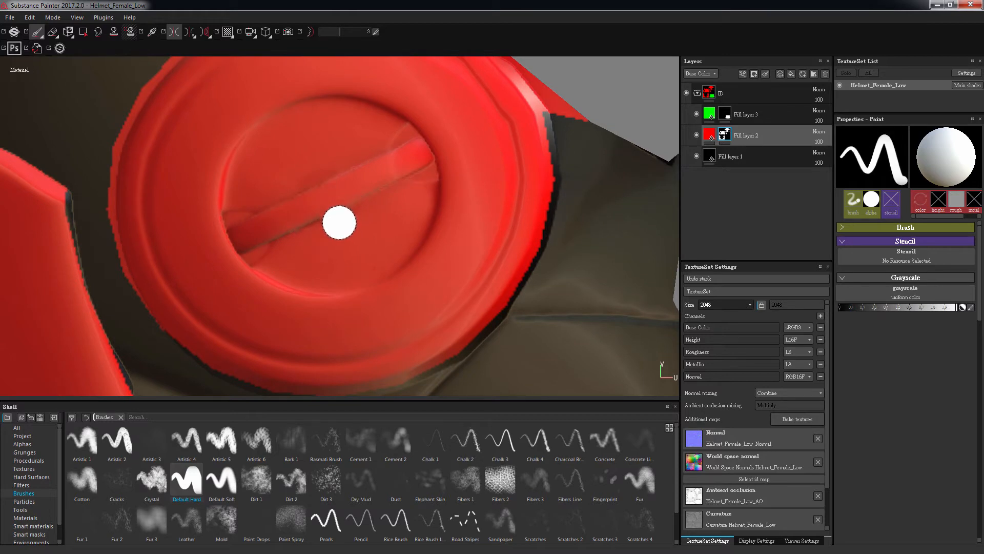
{"action": "middle_click_drag", "start_coordinate": [363, 211], "coordinate": [338, 182], "text": "alt"}
{"action": "right_click_drag", "start_coordinate": [338, 182], "coordinate": [354, 224], "text": "alt"}
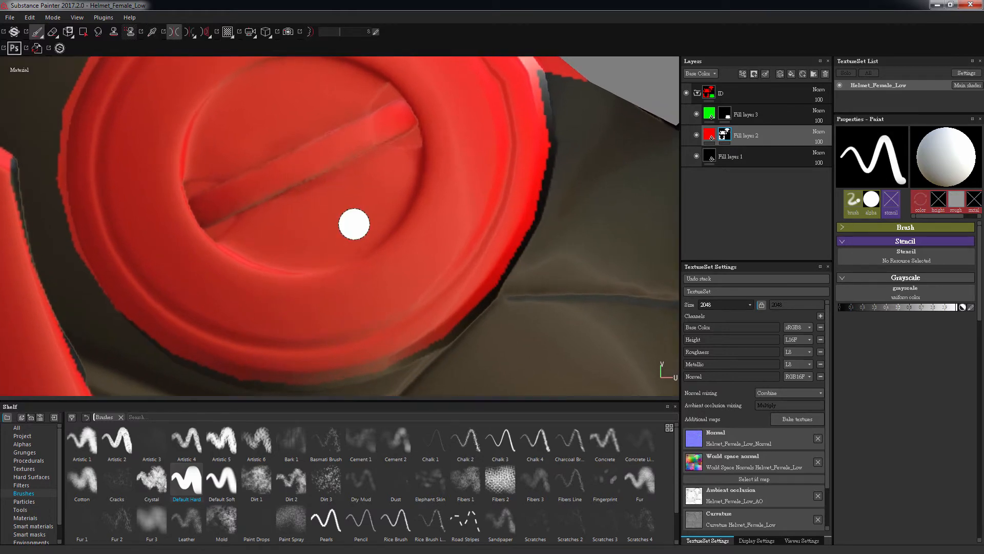
{"action": "left_click", "coordinate": [852, 307]}
{"action": "middle_click_drag", "start_coordinate": [453, 208], "coordinate": [477, 235], "text": "alt"}
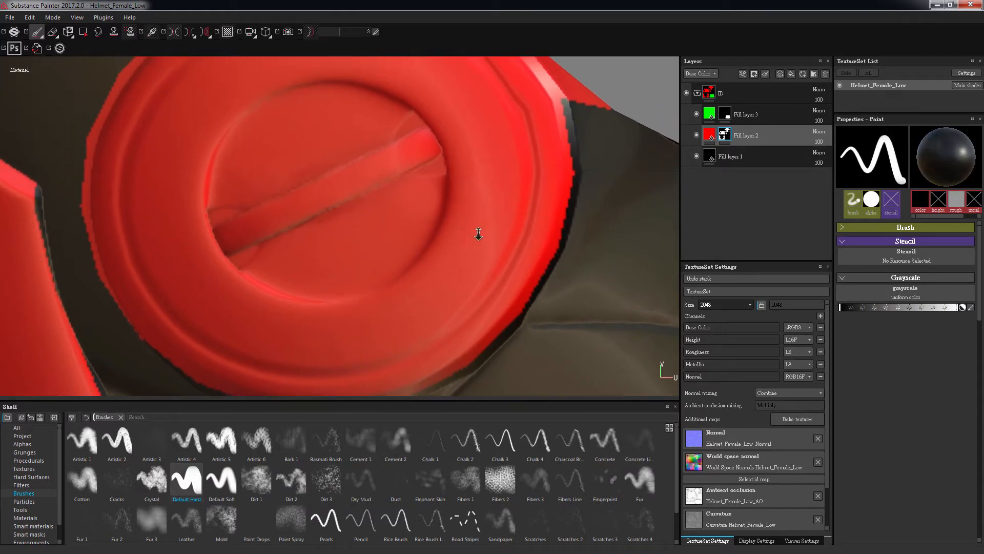
{"action": "right_click_drag", "start_coordinate": [476, 235], "coordinate": [389, 232], "text": "alt"}
{"action": "middle_click_drag", "start_coordinate": [387, 229], "coordinate": [370, 227], "text": "alt"}
{"action": "key", "text": "bracketleft"}
{"action": "key", "text": "bracketleft"}
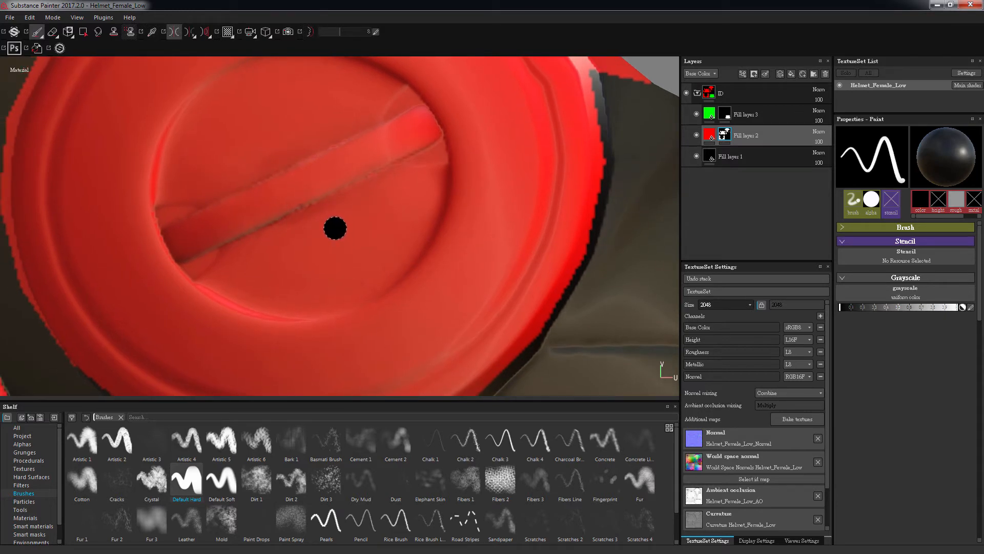
{"action": "mouse_move", "coordinate": [233, 254]}
{"action": "left_mouse_down"}
{"action": "mouse_move", "coordinate": [213, 275]}
{"action": "mouse_move", "coordinate": [220, 287]}
{"action": "mouse_move", "coordinate": [260, 302]}
{"action": "mouse_move", "coordinate": [341, 300]}
{"action": "mouse_move", "coordinate": [382, 279]}
{"action": "mouse_move", "coordinate": [423, 233]}
{"action": "mouse_move", "coordinate": [440, 177]}
{"action": "mouse_move", "coordinate": [405, 174]}
{"action": "mouse_move", "coordinate": [354, 192]}
{"action": "mouse_move", "coordinate": [236, 251]}
{"action": "mouse_move", "coordinate": [302, 239]}
{"action": "mouse_move", "coordinate": [361, 264]}
{"action": "mouse_move", "coordinate": [309, 284]}
{"action": "left_mouse_up"}
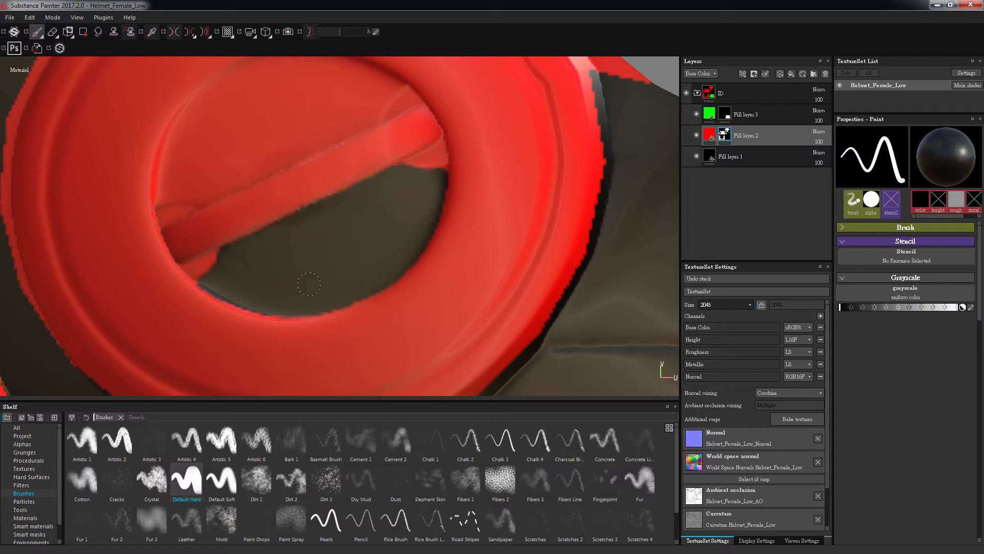
Paint the recess above the ear disc's crossbar black and clean up the recess edges with a finer brush.
{"action": "middle_click_drag", "start_coordinate": [288, 166], "coordinate": [288, 255], "text": "alt"}
{"action": "mouse_move", "coordinate": [264, 234]}
{"action": "left_mouse_down"}
{"action": "mouse_move", "coordinate": [229, 254]}
{"action": "mouse_move", "coordinate": [209, 282]}
{"action": "mouse_move", "coordinate": [165, 283]}
{"action": "mouse_move", "coordinate": [174, 235]}
{"action": "mouse_move", "coordinate": [226, 197]}
{"action": "mouse_move", "coordinate": [292, 236]}
{"action": "mouse_move", "coordinate": [238, 264]}
{"action": "mouse_move", "coordinate": [366, 205]}
{"action": "mouse_move", "coordinate": [394, 174]}
{"action": "mouse_move", "coordinate": [287, 169]}
{"action": "mouse_move", "coordinate": [201, 199]}
{"action": "mouse_move", "coordinate": [259, 157]}
{"action": "mouse_move", "coordinate": [345, 166]}
{"action": "mouse_move", "coordinate": [336, 165]}
{"action": "left_mouse_up"}
{"action": "middle_click_drag", "start_coordinate": [259, 212], "coordinate": [256, 187], "text": "alt"}
{"action": "right_click_drag", "start_coordinate": [261, 190], "coordinate": [245, 191], "text": "ctrl"}
{"action": "left_click_drag", "start_coordinate": [442, 239], "coordinate": [442, 237]}
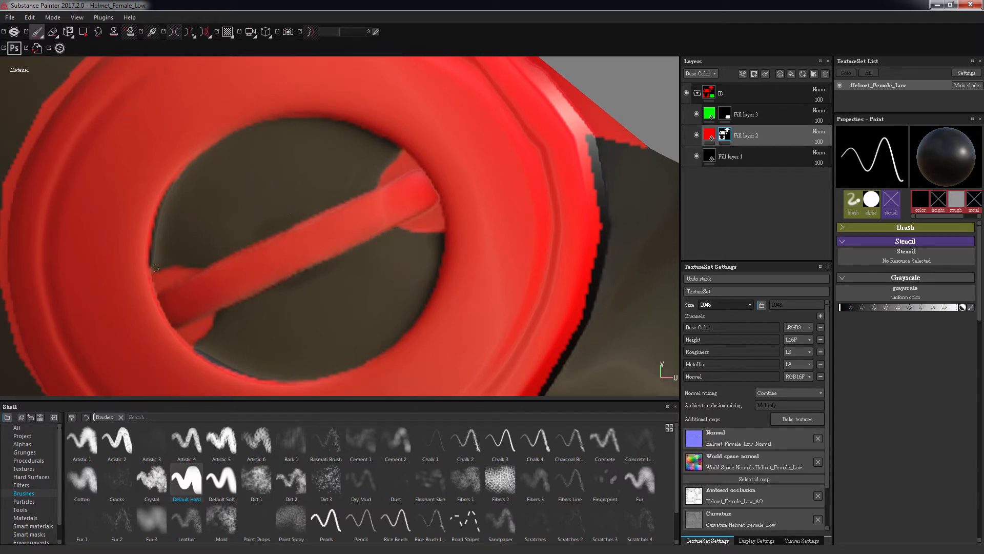
Check the painted ear disc and the whole helmet's ID colors in the 3D view.
{"action": "middle_click_drag", "start_coordinate": [355, 199], "coordinate": [353, 233], "text": "alt"}
{"action": "right_click_drag", "start_coordinate": [353, 233], "coordinate": [345, 232], "text": "alt"}
{"action": "key", "text": "F1"}
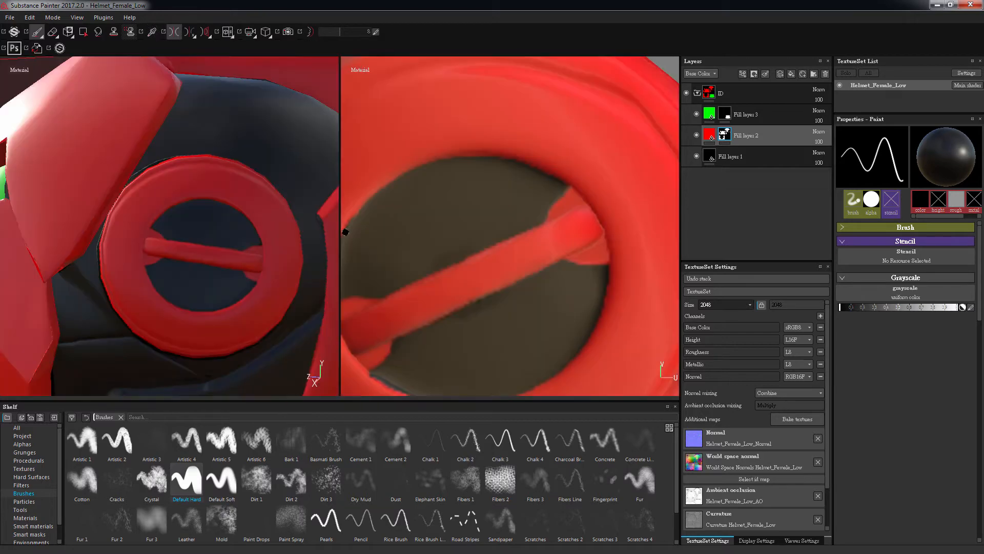
{"action": "key", "text": "F2"}
{"action": "left_click_drag", "start_coordinate": [316, 226], "coordinate": [190, 148], "text": "alt"}
{"action": "right_click_drag", "start_coordinate": [461, 225], "coordinate": [410, 226], "text": "alt"}
{"action": "left_click_drag", "start_coordinate": [410, 226], "coordinate": [450, 236], "text": "alt"}
{"action": "middle_click_drag", "start_coordinate": [451, 236], "coordinate": [477, 255], "text": "alt"}
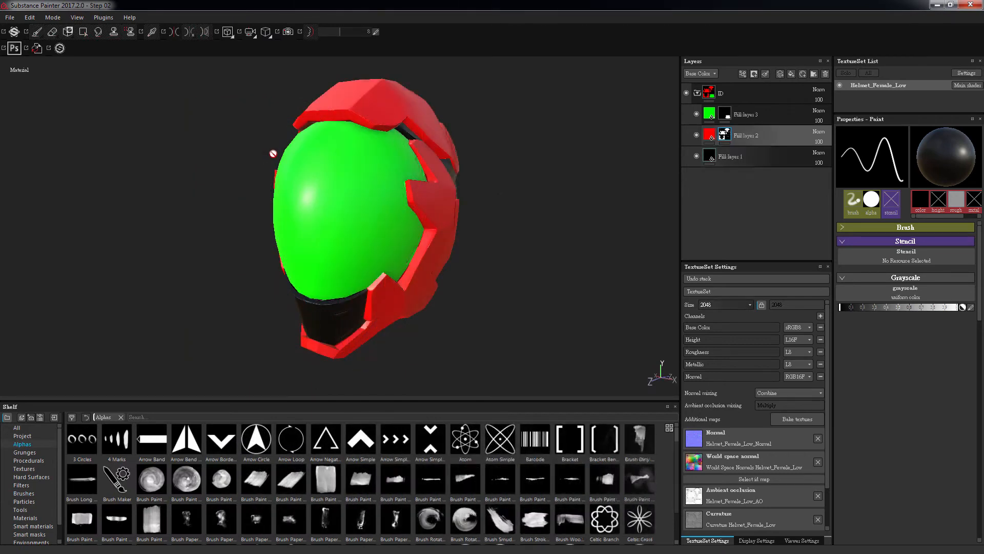
Rename Fill layer 3, Fill layer 2 and Fill layer 1 in the ID folder to Green, Red and Black.
{"action": "left_click", "coordinate": [743, 157]}
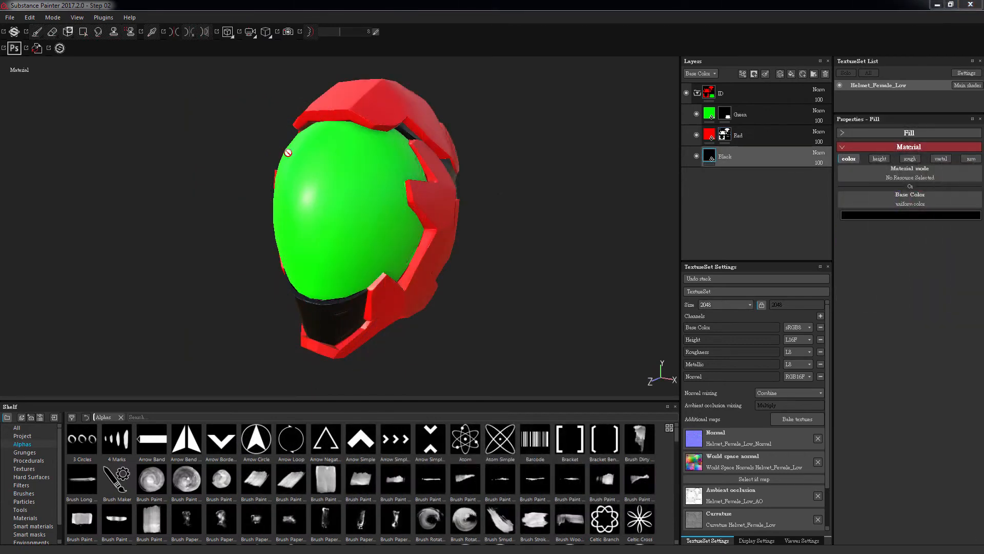
{"action": "left_click", "coordinate": [736, 97]}
{"action": "left_click", "coordinate": [697, 94]}
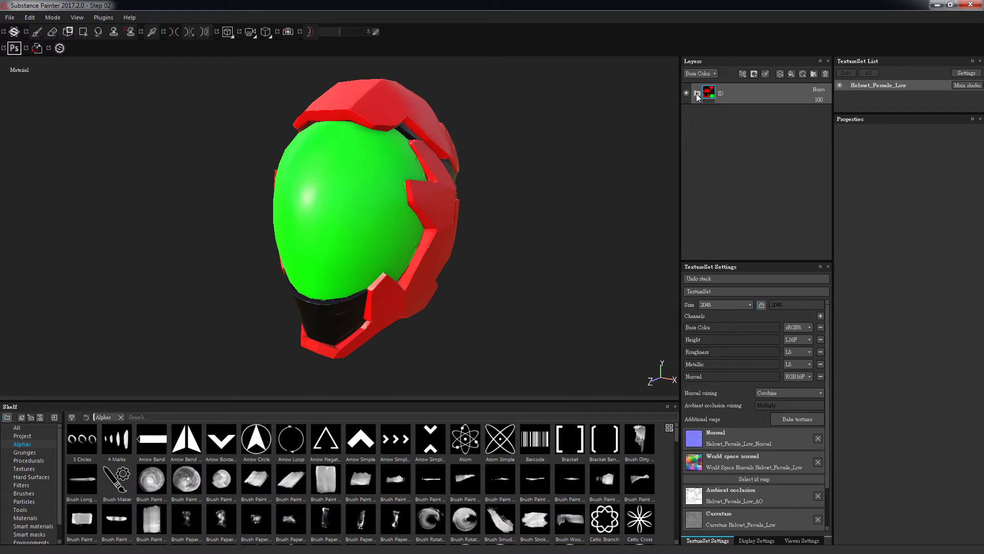
{"action": "left_click", "coordinate": [696, 93]}
{"action": "left_click", "coordinate": [755, 135]}
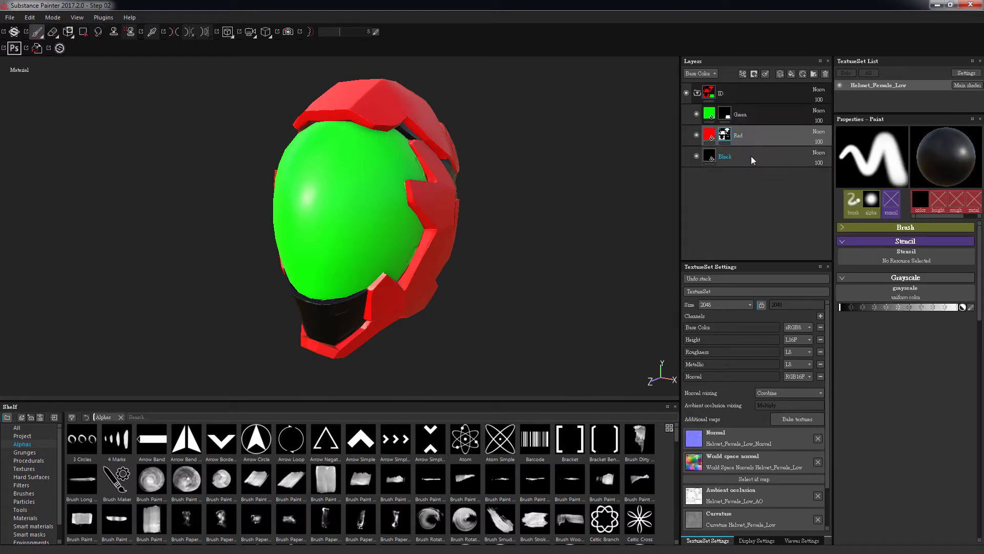
{"action": "left_click", "coordinate": [746, 159]}
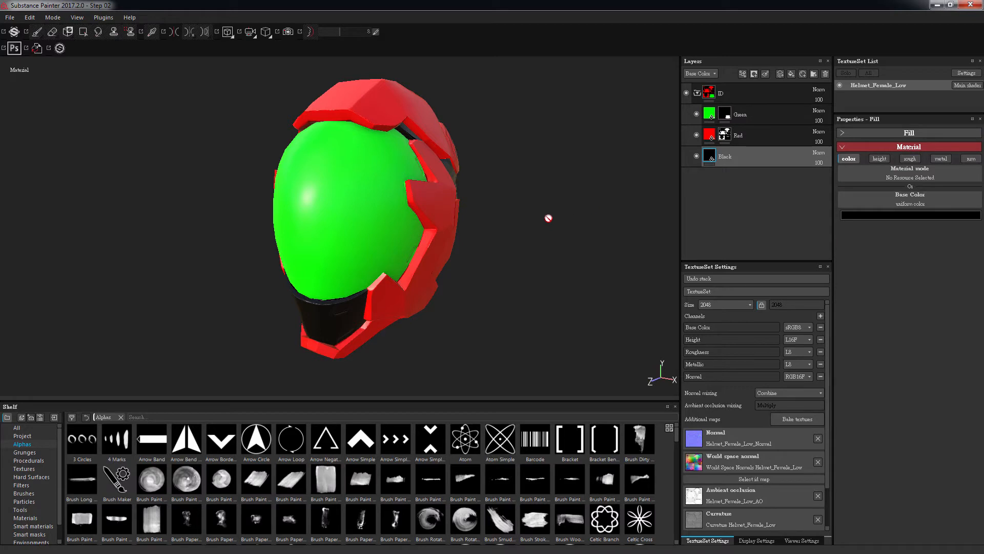
Open the texture export configuration and add a new preset named Color ID.
{"action": "left_click", "coordinate": [10, 19]}
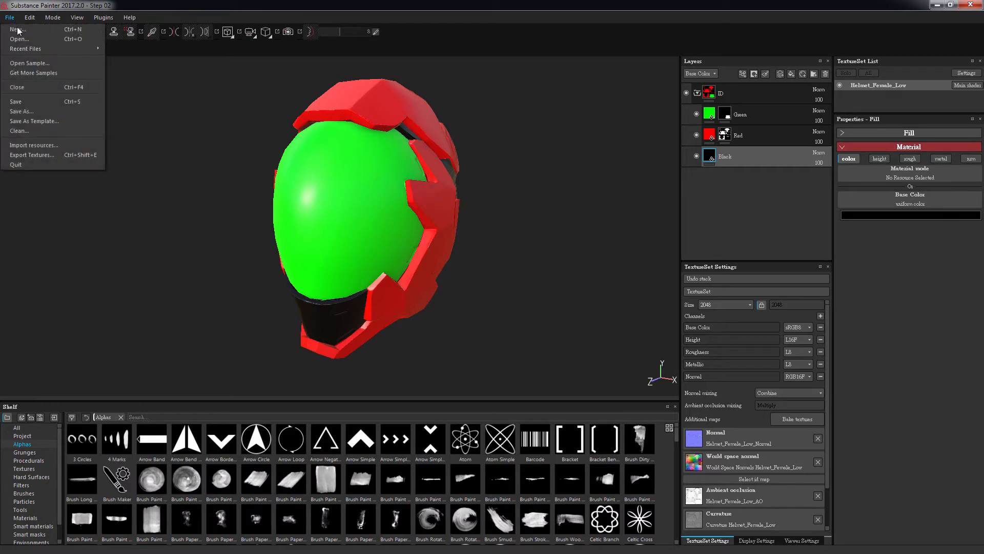
{"action": "left_click", "coordinate": [46, 155]}
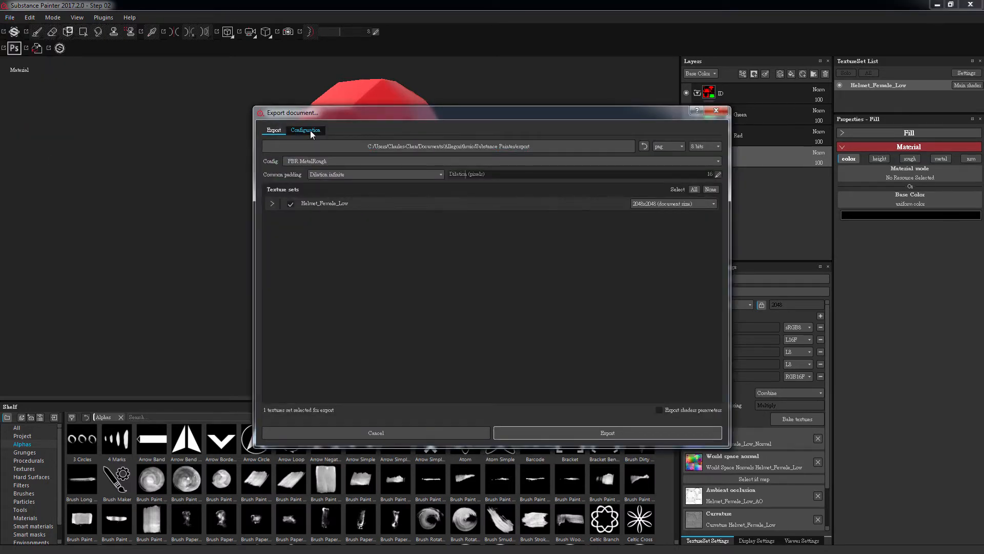
{"action": "left_click", "coordinate": [310, 130]}
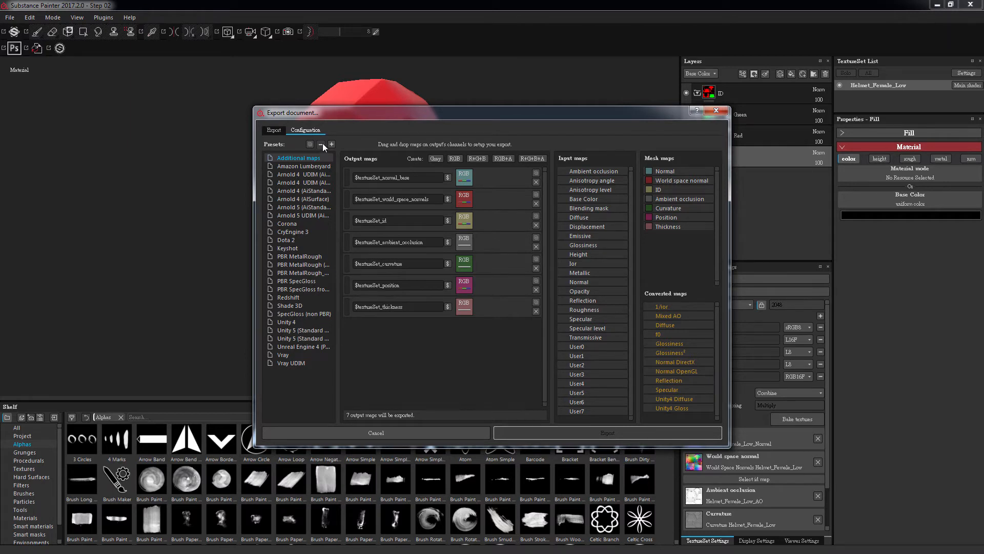
{"action": "left_click", "coordinate": [332, 144]}
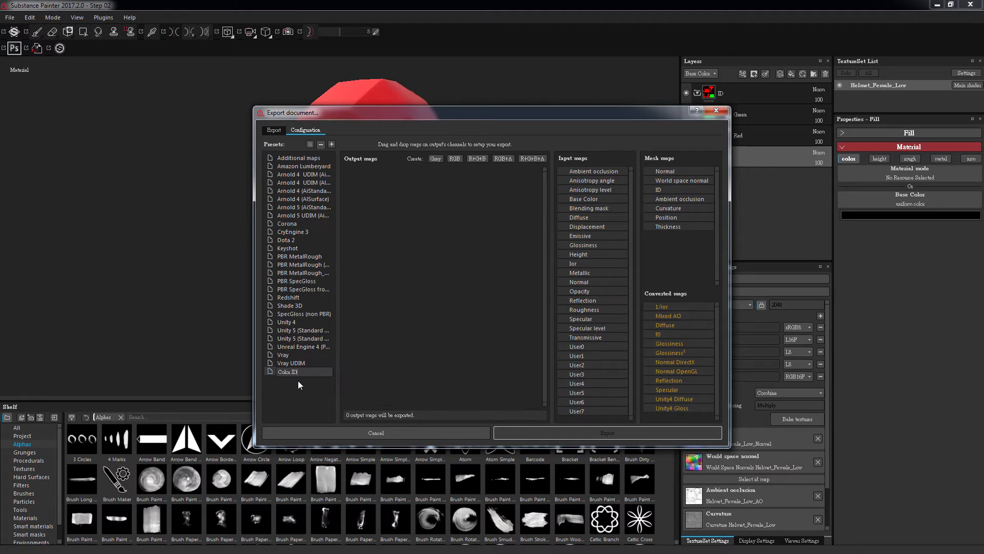
Add an RGB output map to the Color ID preset and assign Base Color's RGB channels to it.
{"action": "left_click", "coordinate": [455, 158]}
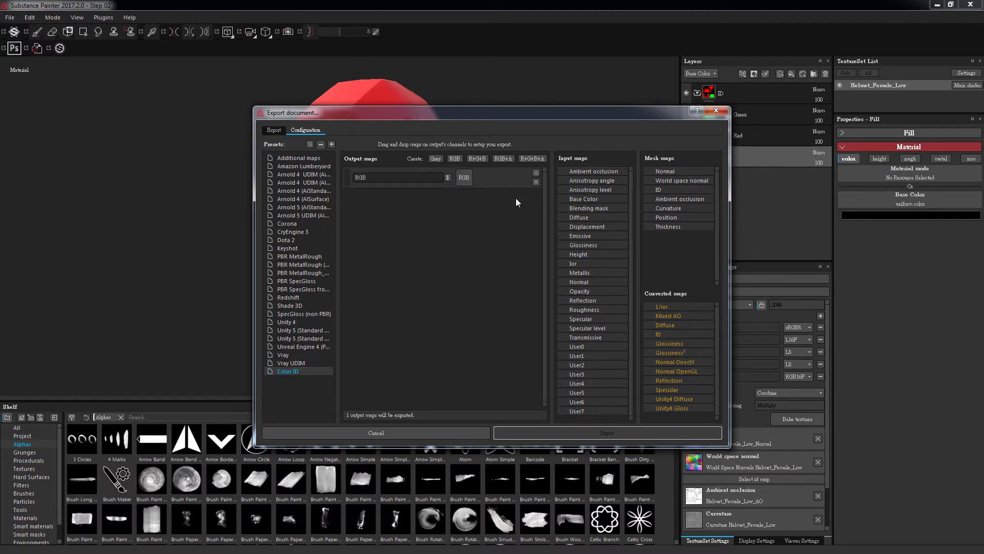
{"action": "left_click_drag", "start_coordinate": [594, 199], "coordinate": [456, 177]}
{"action": "left_click_drag", "start_coordinate": [467, 176], "coordinate": [468, 176]}
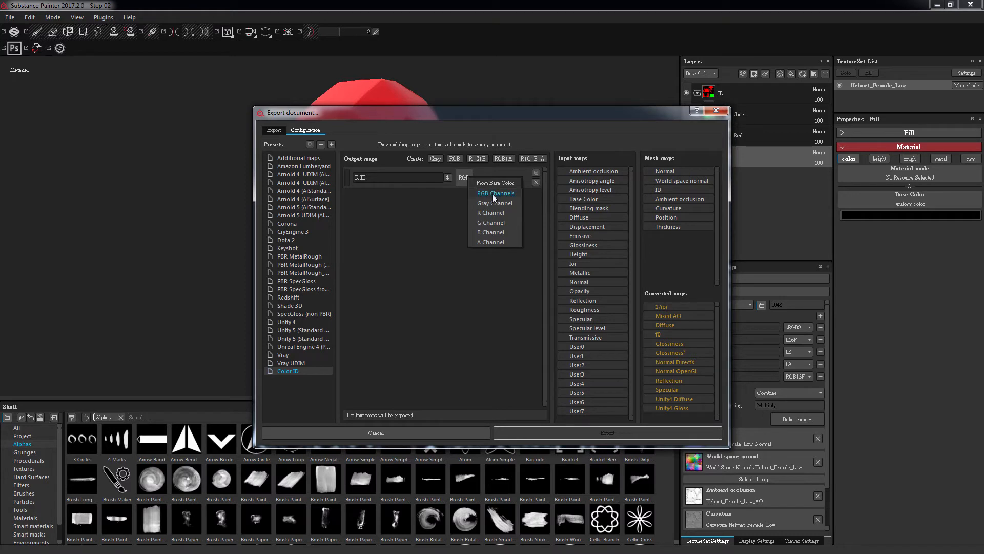
{"action": "left_click", "coordinate": [492, 195]}
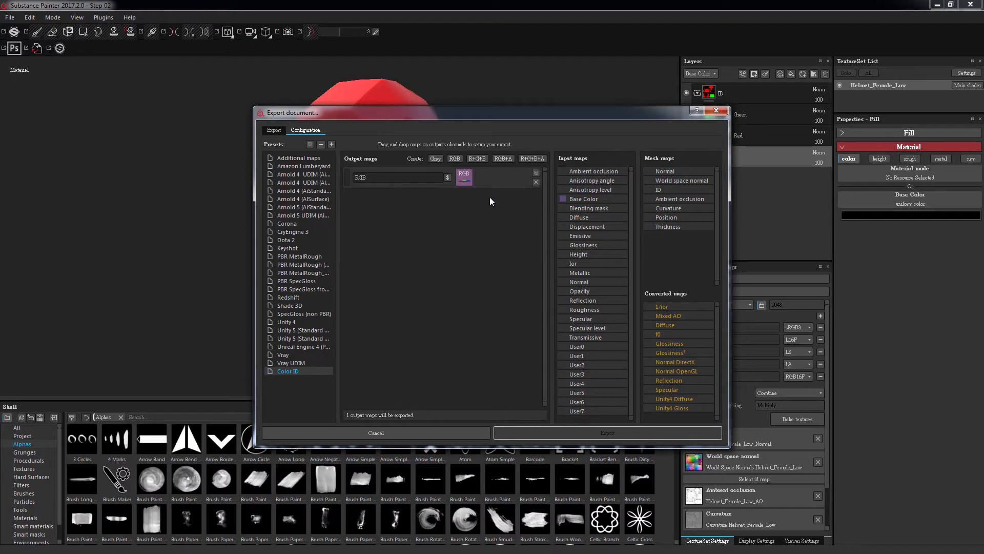
Name the Color ID preset's output map $textureSet_ID, based on the Base Color map name in the PBR MetalRough preset.
{"action": "left_click", "coordinate": [302, 255]}
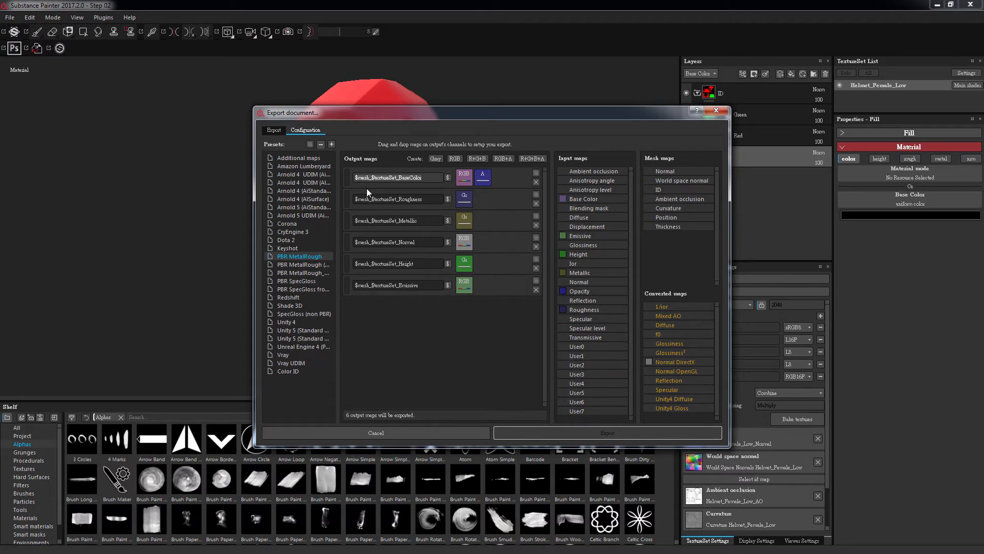
{"action": "left_click", "coordinate": [290, 370]}
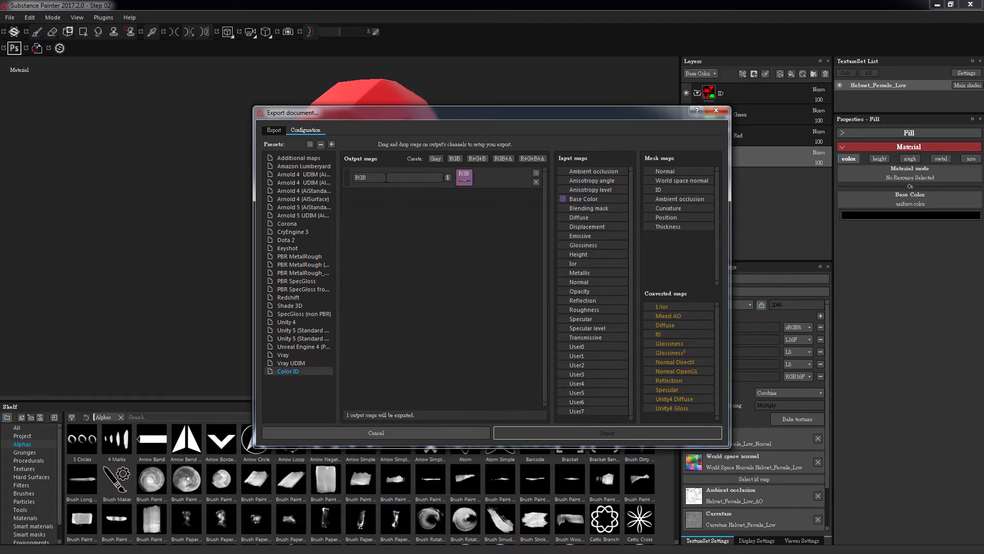
{"action": "type", "text": "$mesh_$textureSet_BaseColor"}
{"action": "key", "text": "BackSpace"}
{"action": "key", "text": "BackSpace"}
{"action": "key", "text": "BackSpace"}
{"action": "type", "text": "ID"}
{"action": "left_click", "coordinate": [384, 225]}
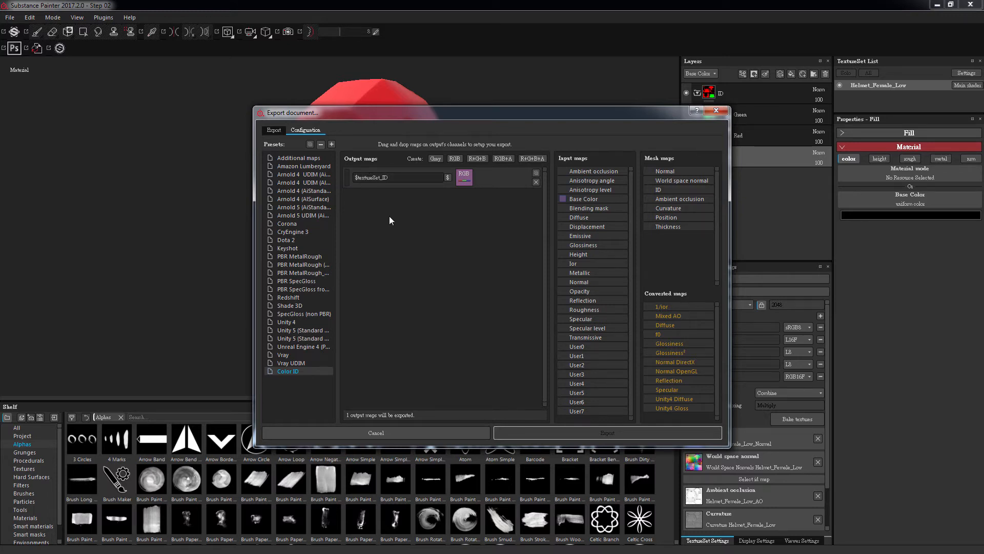
Set the export destination to the Scifi Helmet project's Textures folder and choose the Color ID config.
{"action": "left_click", "coordinate": [275, 132]}
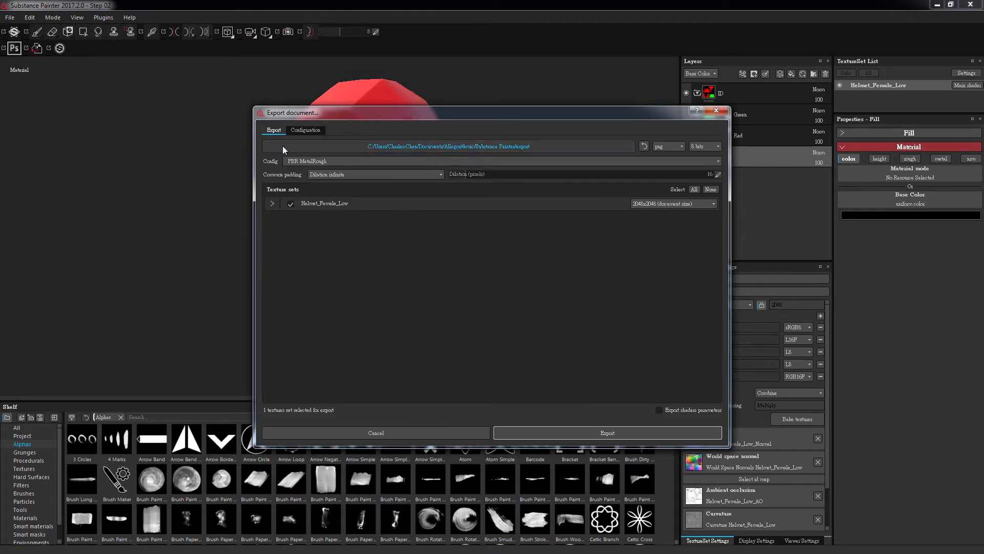
{"action": "left_click", "coordinate": [375, 145]}
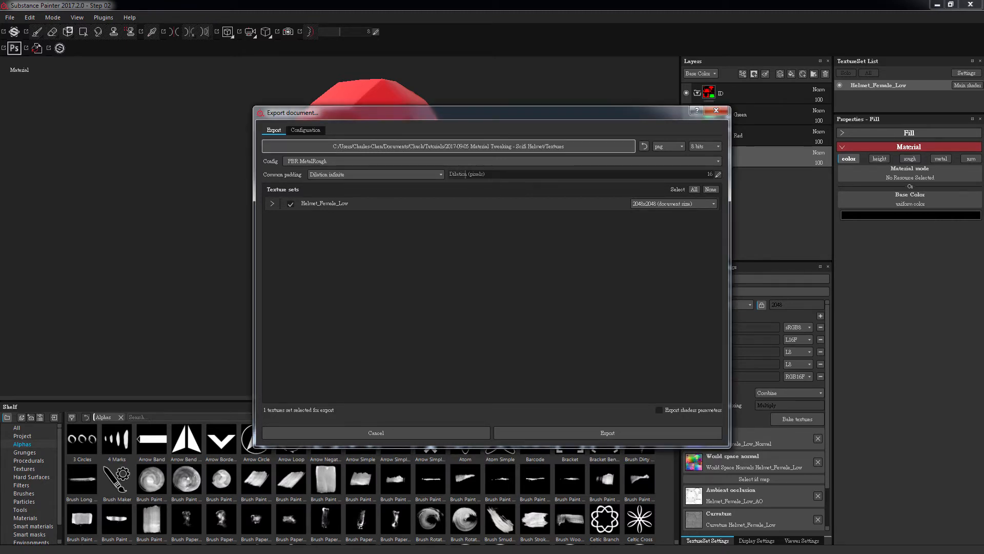
{"action": "left_click", "coordinate": [334, 162]}
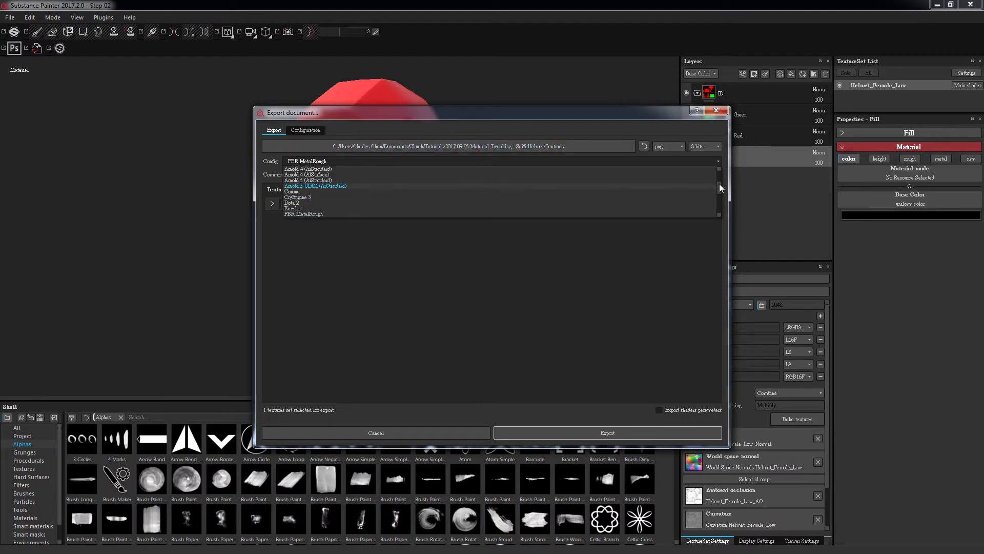
{"action": "left_click_drag", "start_coordinate": [720, 187], "coordinate": [721, 211]}
{"action": "left_click", "coordinate": [309, 215]}
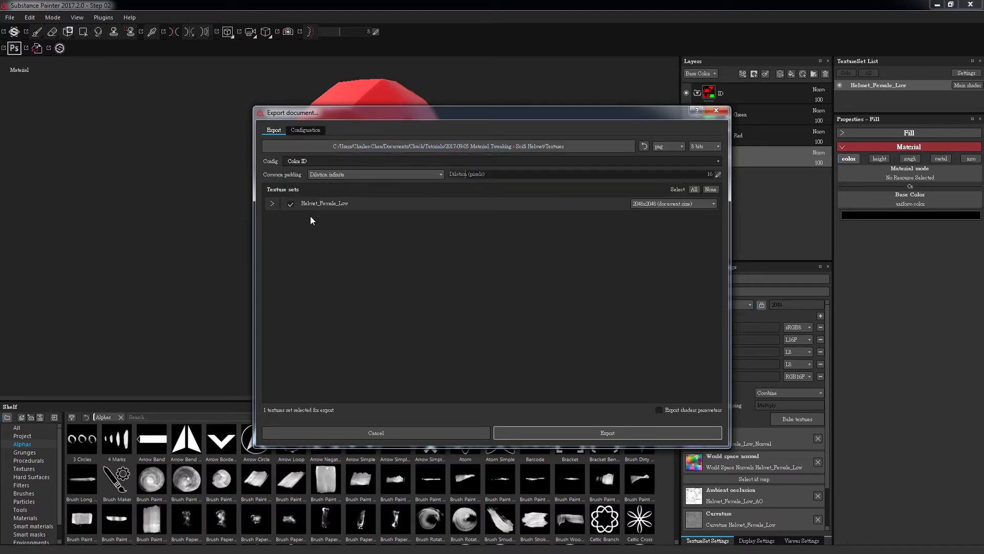
Override the Helmet_Female_Low texture set's padding with No padding (Passthrough) and export the ID map.
{"action": "left_click", "coordinate": [272, 203]}
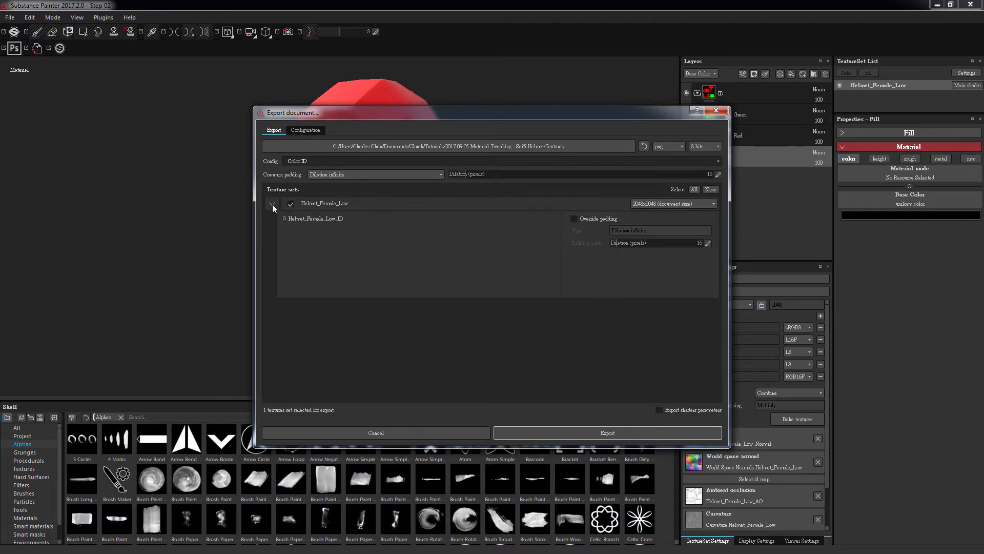
{"action": "left_click", "coordinate": [593, 217]}
{"action": "left_click", "coordinate": [638, 232]}
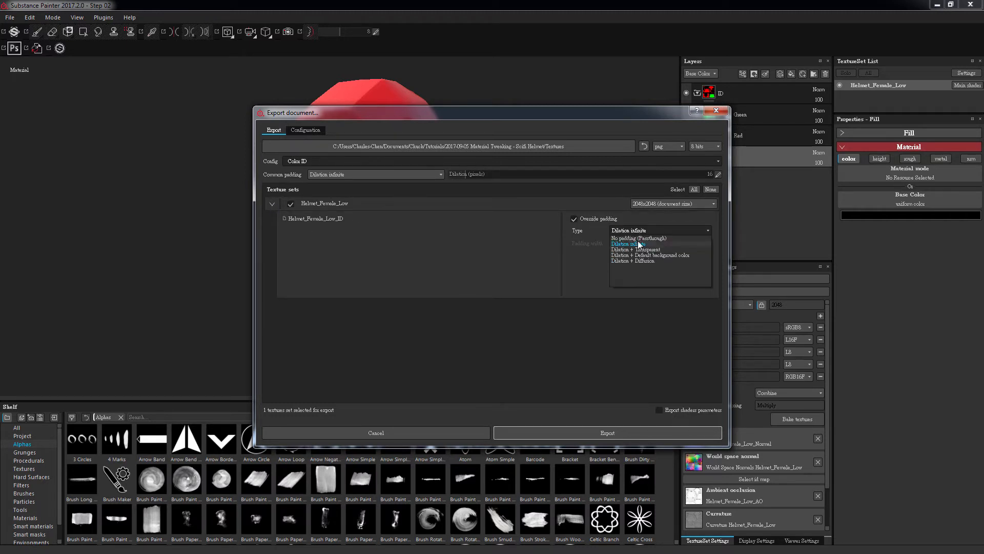
{"action": "left_click", "coordinate": [639, 238]}
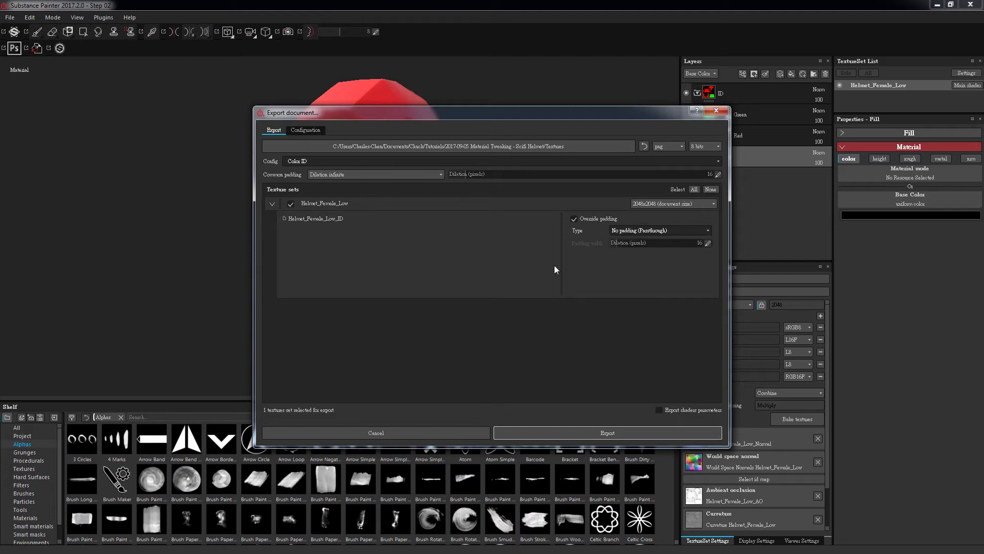
{"action": "left_click", "coordinate": [554, 431]}
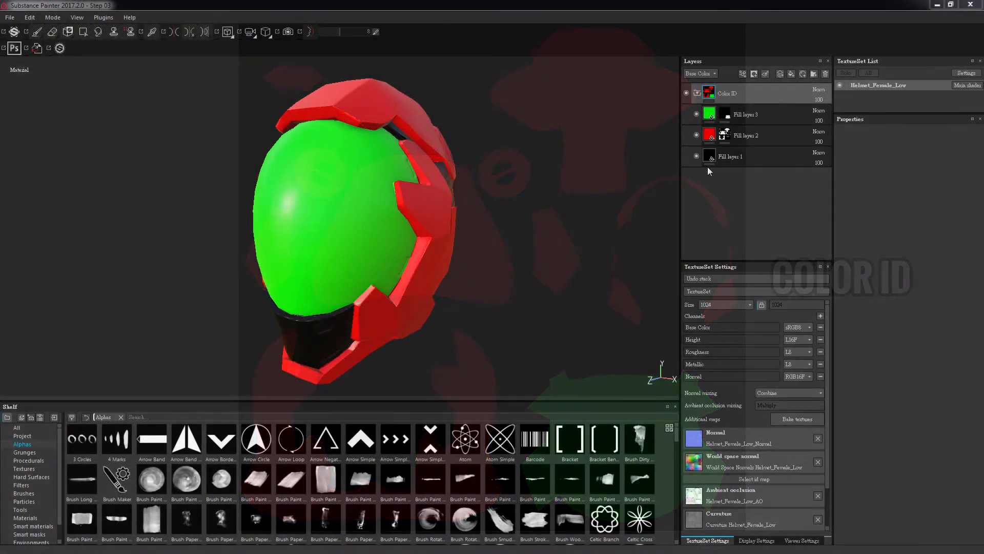
Collapse the Color ID layer folder and hide it.
{"action": "left_click", "coordinate": [697, 94]}
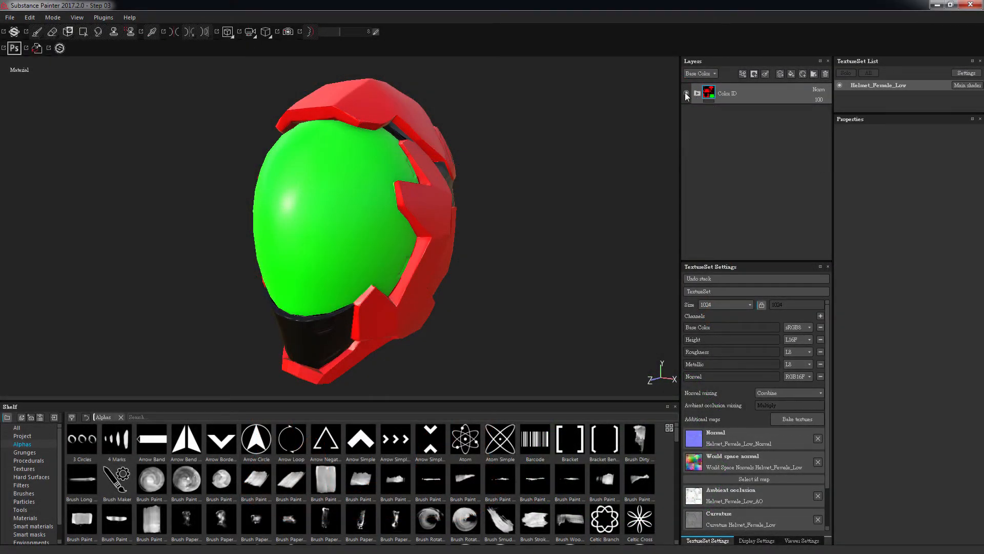
{"action": "left_click", "coordinate": [686, 94]}
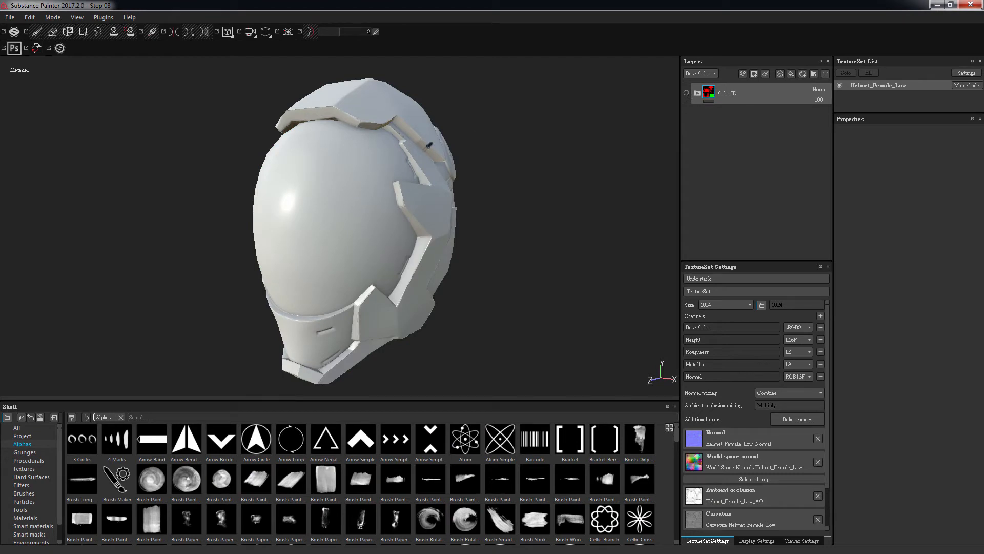
Import Helmet_Female_Low_ID.png as a texture into the Step 03 project and assign it as the texture set's ID map.
{"action": "left_click_drag", "start_coordinate": [1, 463], "coordinate": [169, 459]}
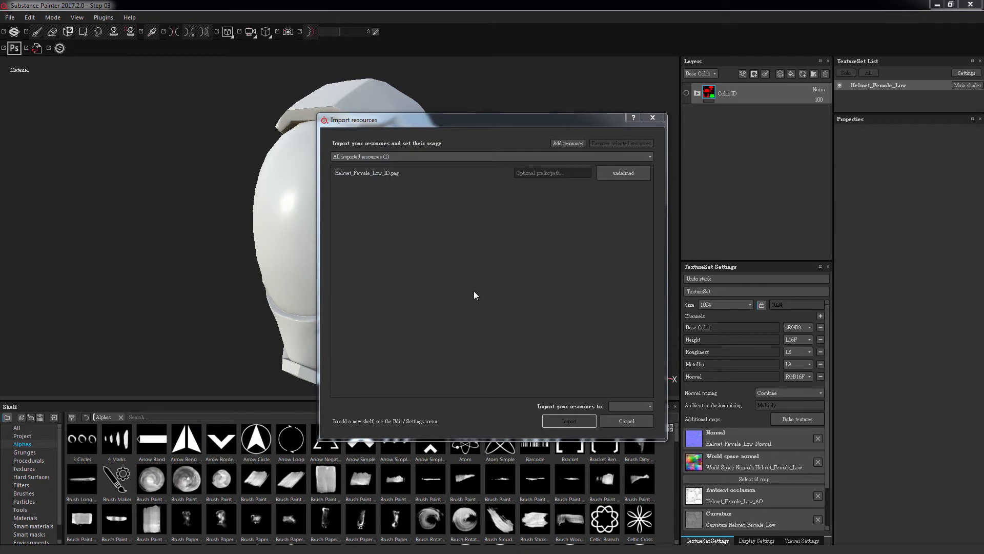
{"action": "left_click", "coordinate": [628, 173]}
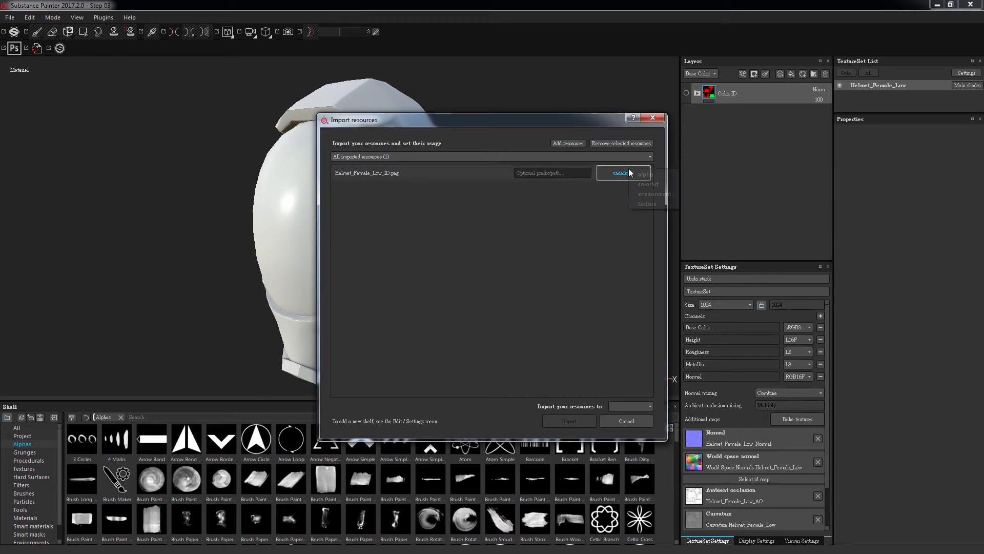
{"action": "left_click", "coordinate": [648, 203]}
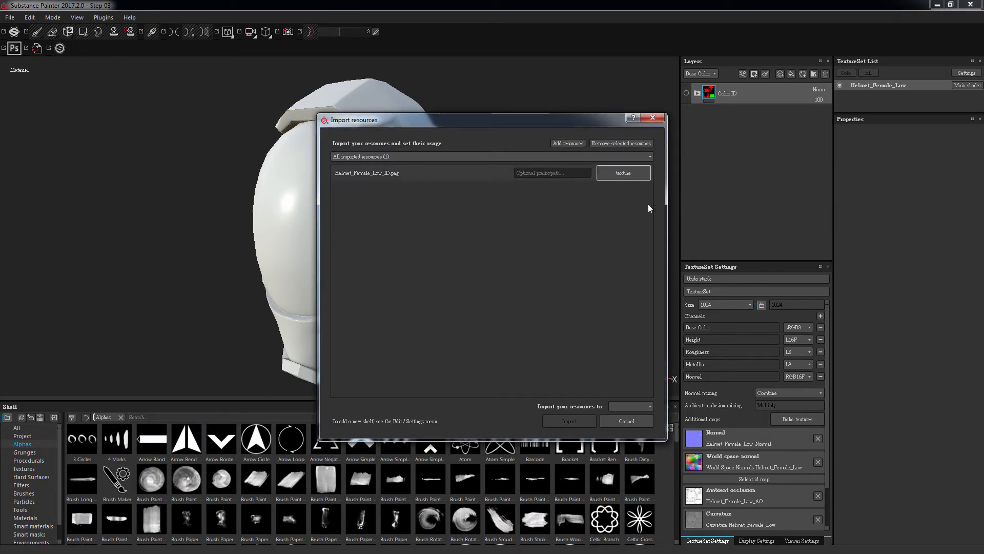
{"action": "left_click", "coordinate": [635, 407]}
{"action": "left_click", "coordinate": [633, 419]}
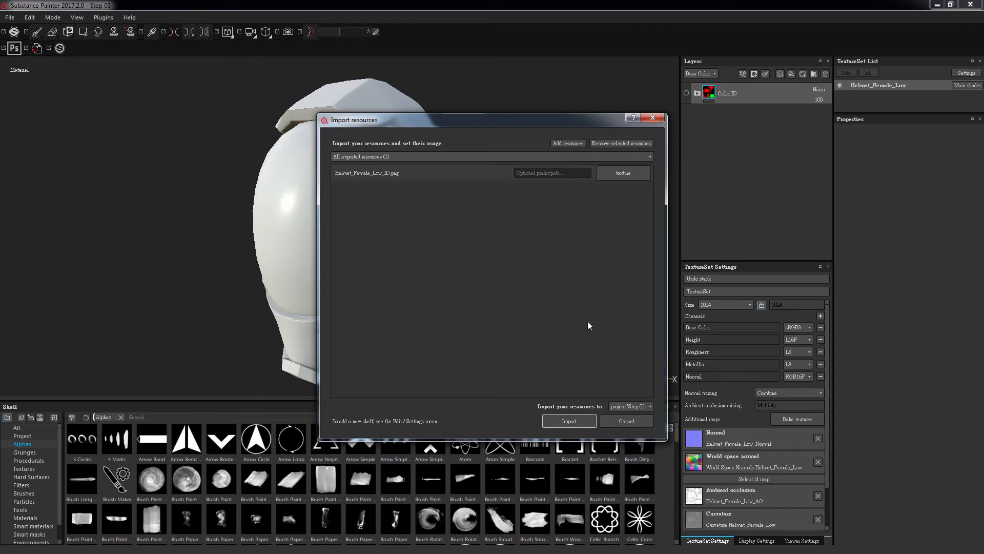
{"action": "left_click", "coordinate": [582, 420]}
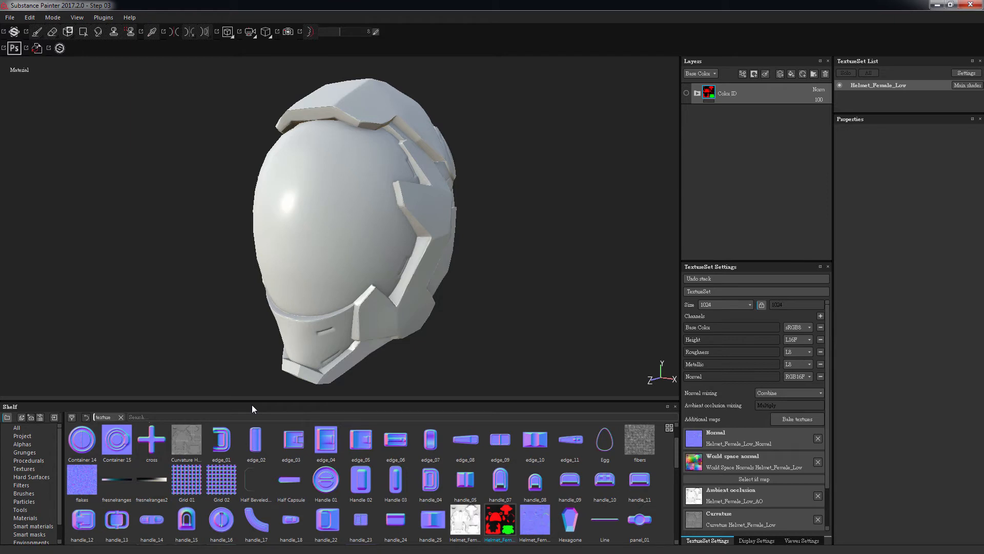
{"action": "left_click", "coordinate": [23, 437]}
{"action": "mouse_move", "coordinate": [151, 439]}
{"action": "left_mouse_down"}
{"action": "mouse_move", "coordinate": [720, 504]}
{"action": "mouse_move", "coordinate": [733, 464]}
{"action": "left_mouse_up"}
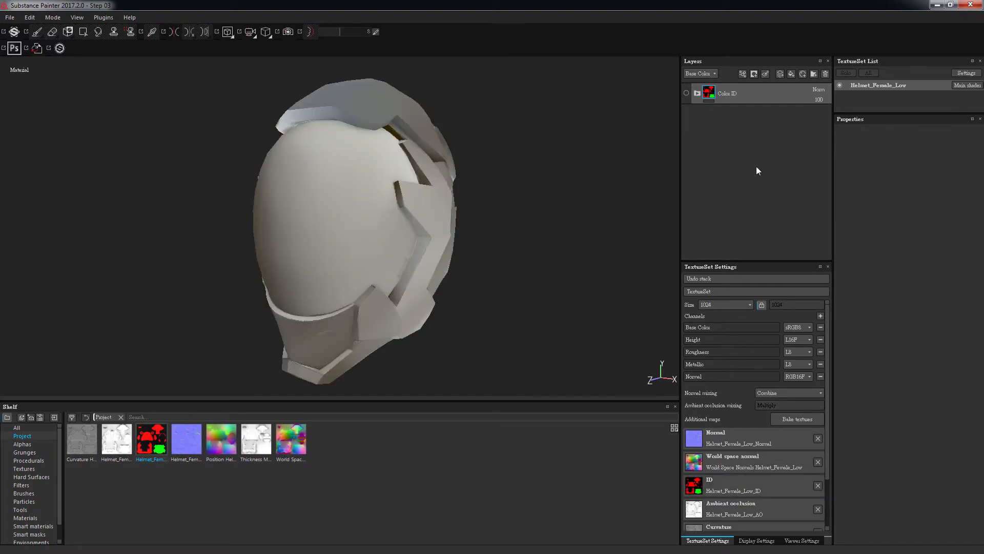
Add the Machinery, Glass Visor and Plastic Hexagon smart materials above the Color ID folder, stacked upward in that order.
{"action": "left_click", "coordinate": [46, 527]}
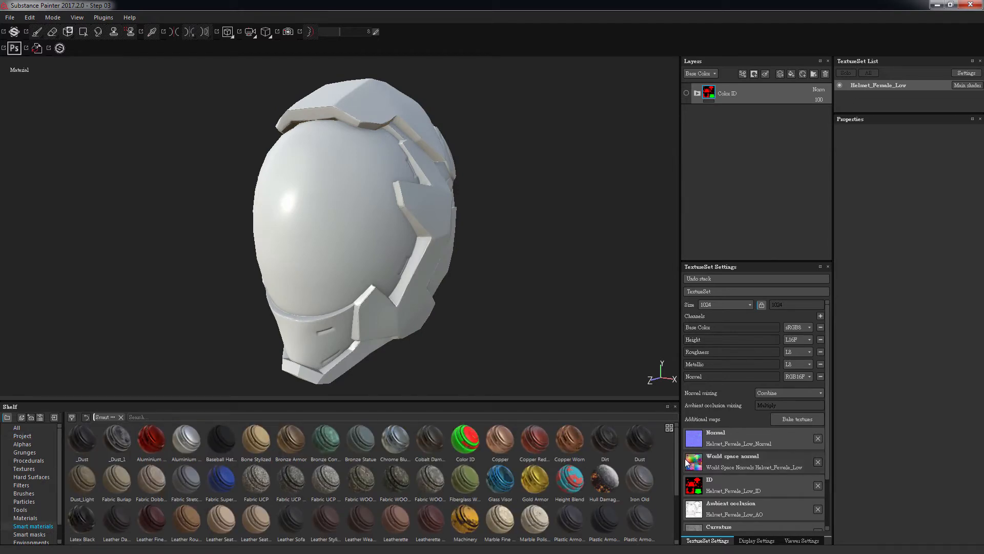
{"action": "scroll", "coordinate": [678, 492], "scroll_direction": "down", "scroll_amount": 2}
{"action": "scroll", "coordinate": [678, 487], "scroll_direction": "up", "scroll_amount": 2}
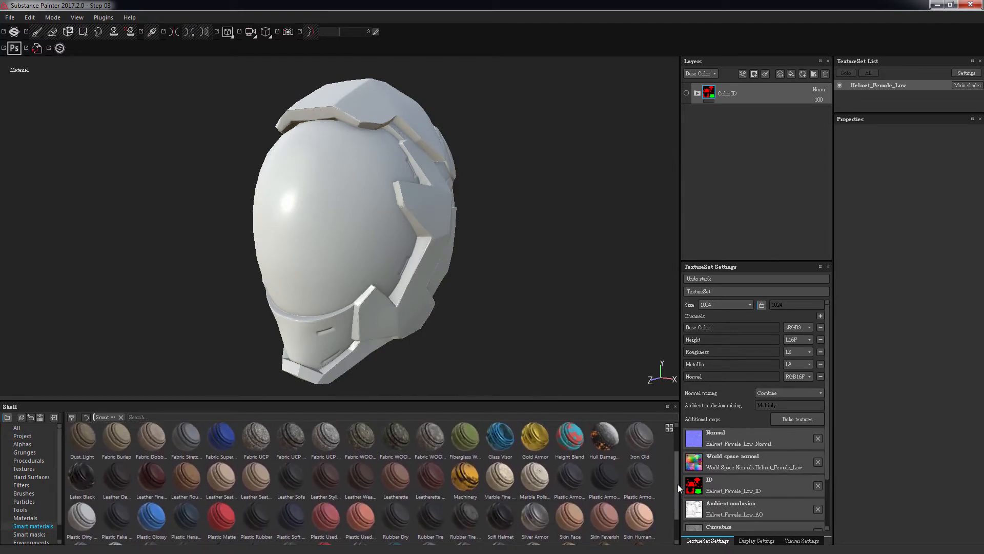
{"action": "scroll", "coordinate": [500, 452], "scroll_direction": "up", "scroll_amount": 2}
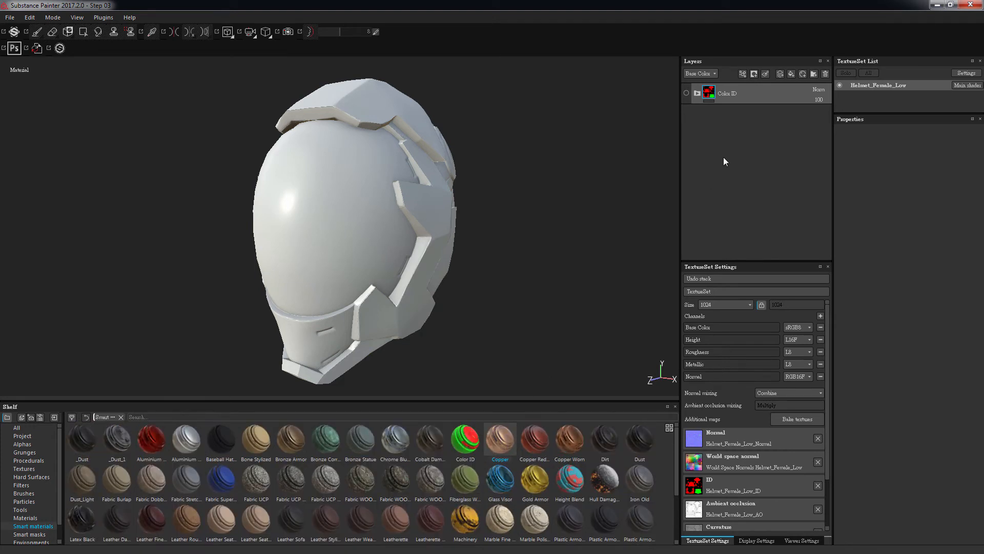
{"action": "left_click_drag", "start_coordinate": [465, 520], "coordinate": [734, 86]}
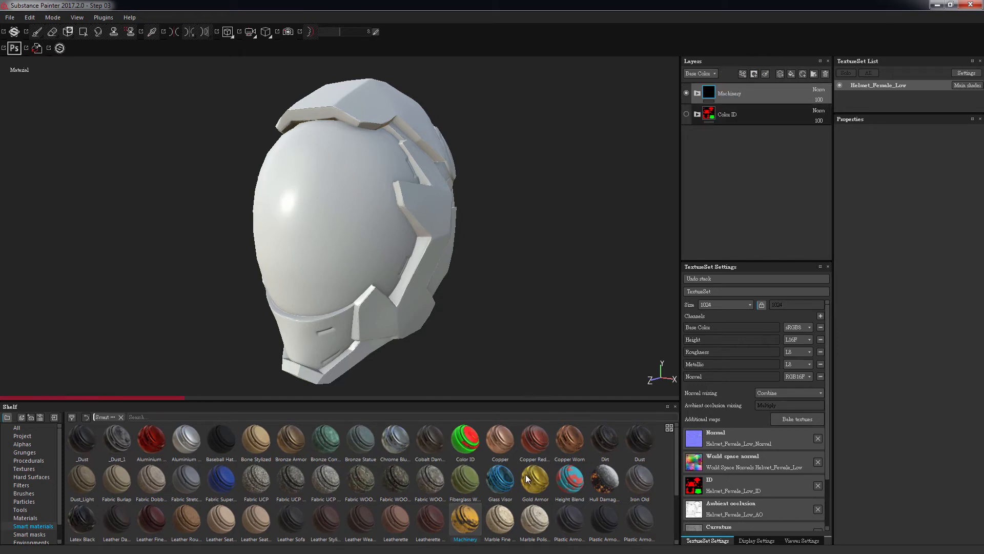
{"action": "left_click_drag", "start_coordinate": [500, 486], "coordinate": [737, 90]}
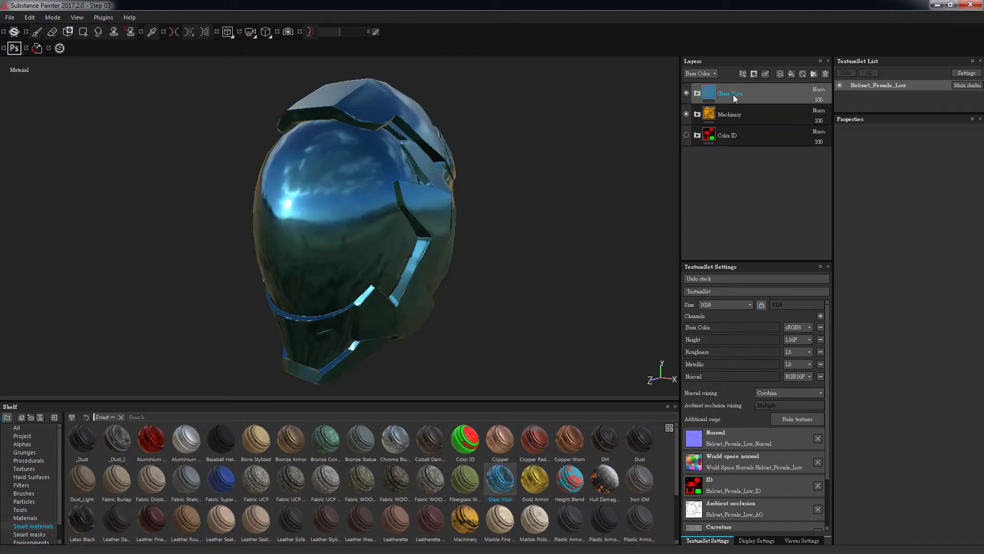
{"action": "scroll", "coordinate": [676, 475], "scroll_direction": "down", "scroll_amount": 1}
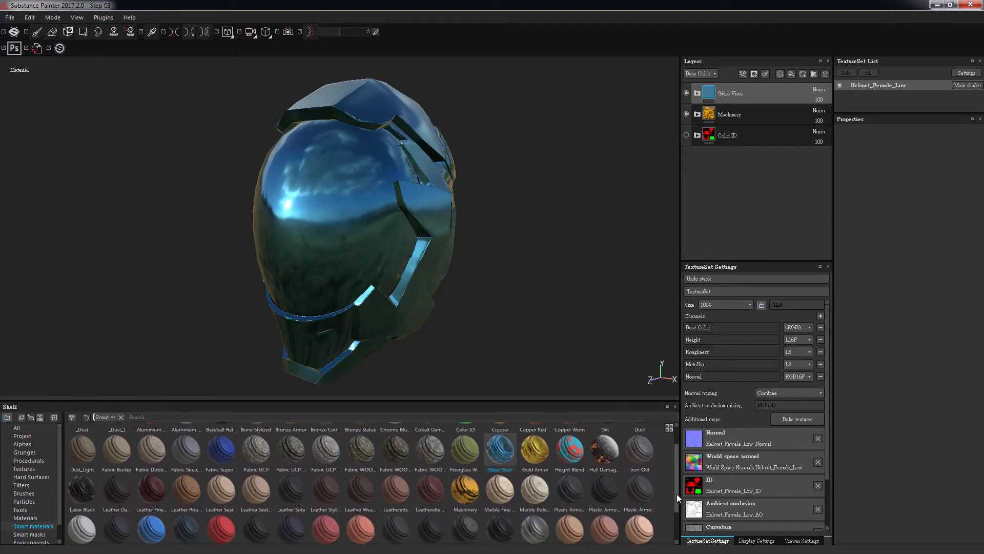
{"action": "left_click_drag", "start_coordinate": [676, 495], "coordinate": [673, 512]}
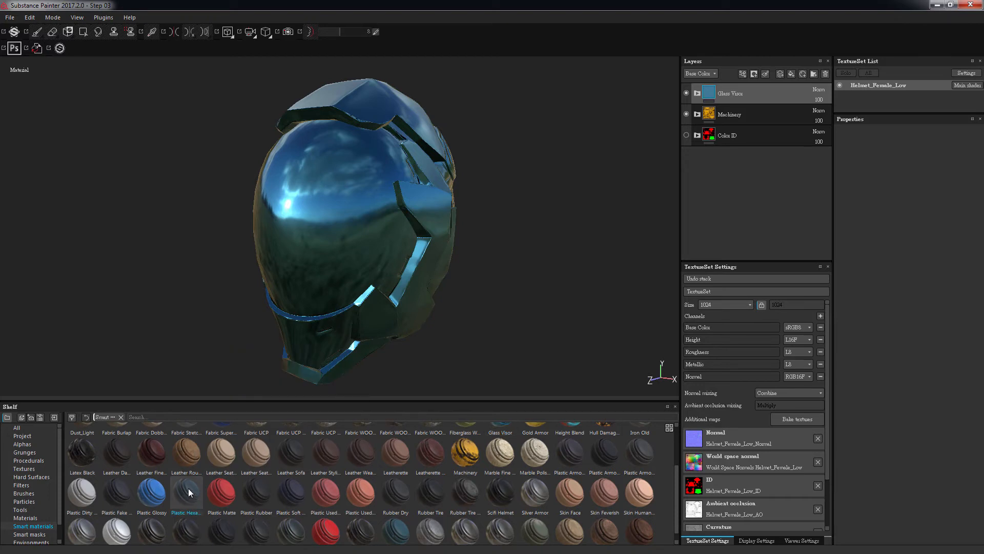
{"action": "left_click_drag", "start_coordinate": [188, 493], "coordinate": [729, 86]}
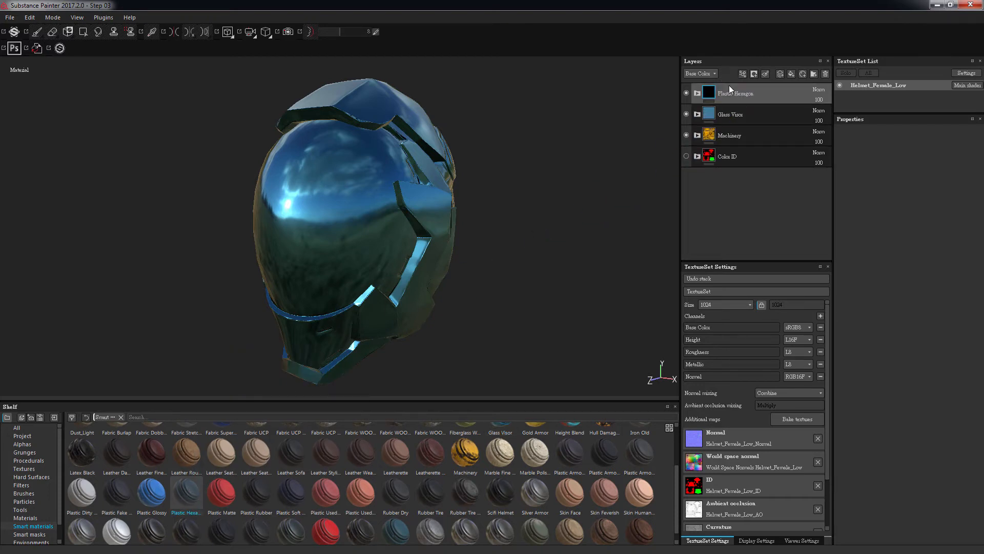
Hide the Plastic Hexagon and Glass Visor layers and add a black mask to the Machinery layer.
{"action": "left_click", "coordinate": [686, 93]}
{"action": "left_click", "coordinate": [686, 114]}
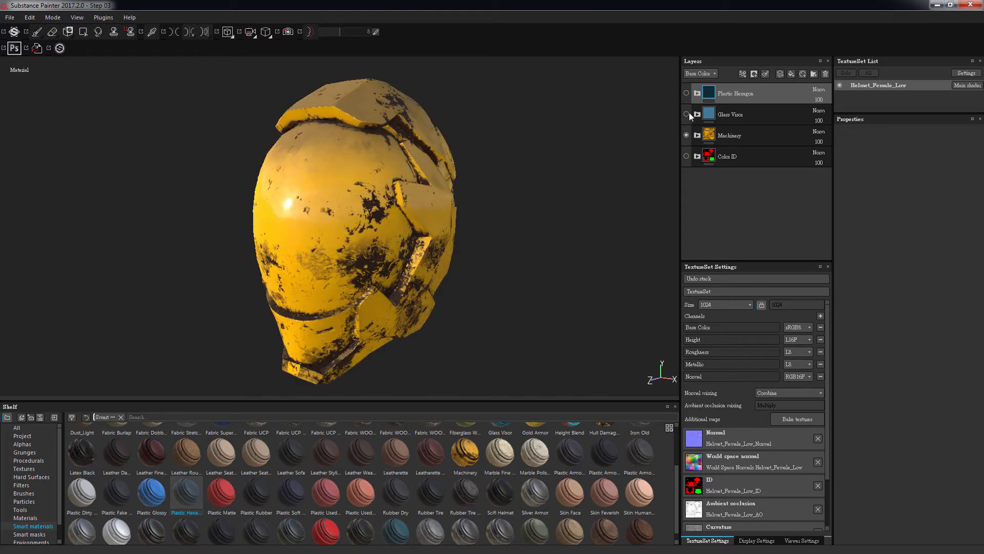
{"action": "left_click", "coordinate": [780, 139]}
{"action": "right_click", "coordinate": [778, 139]}
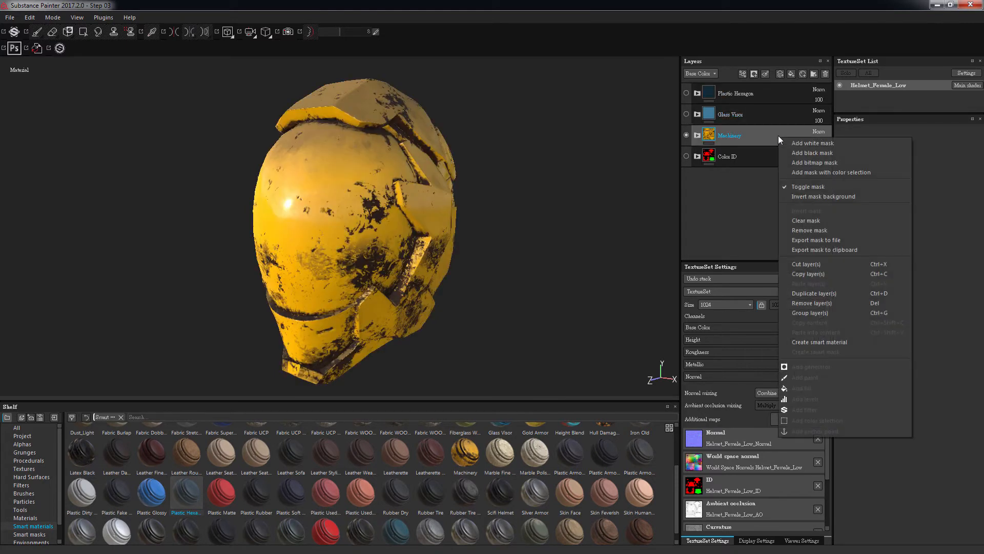
{"action": "left_click", "coordinate": [804, 153]}
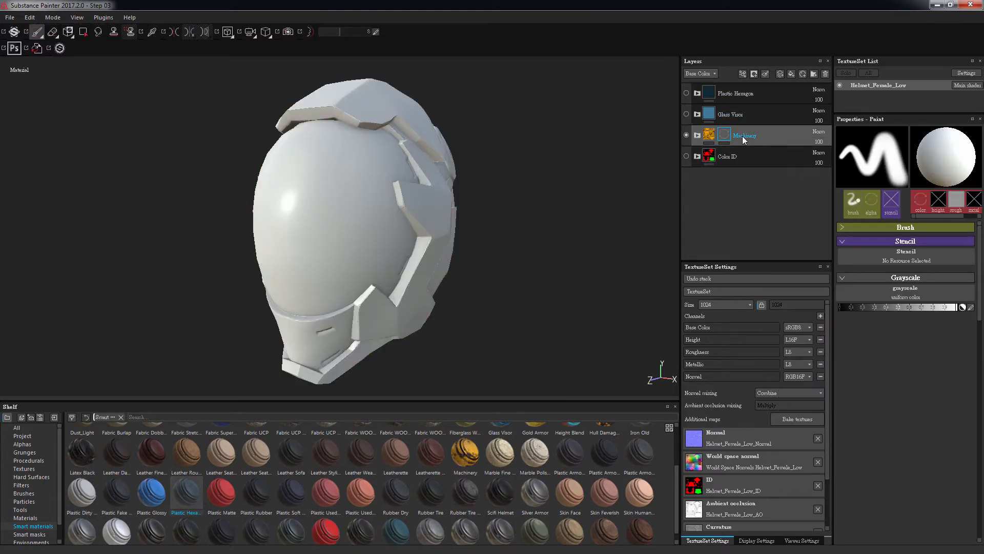
Add a color selection to the Machinery mask, pick the helmet's red ID color and collapse the Machinery folder.
{"action": "right_click", "coordinate": [726, 137]}
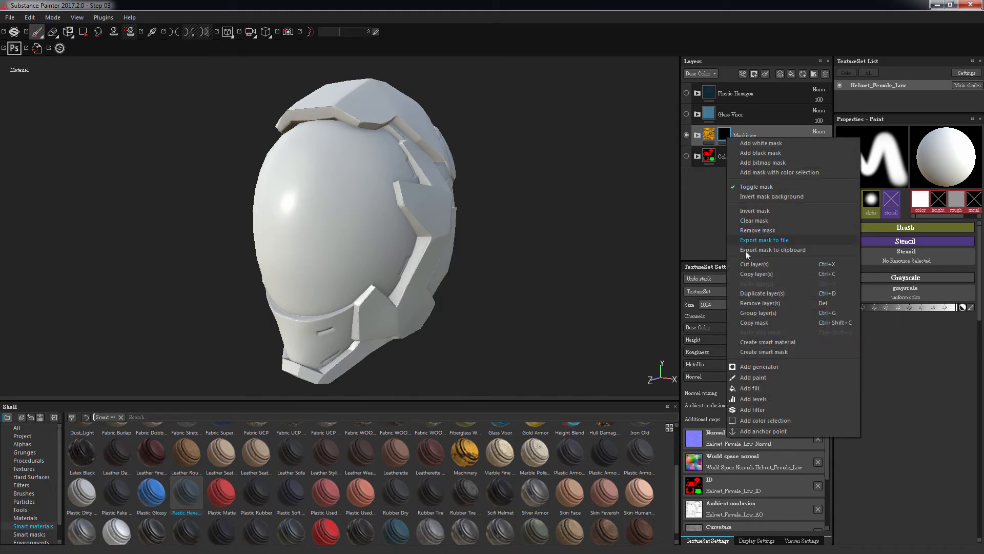
{"action": "left_click", "coordinate": [758, 420]}
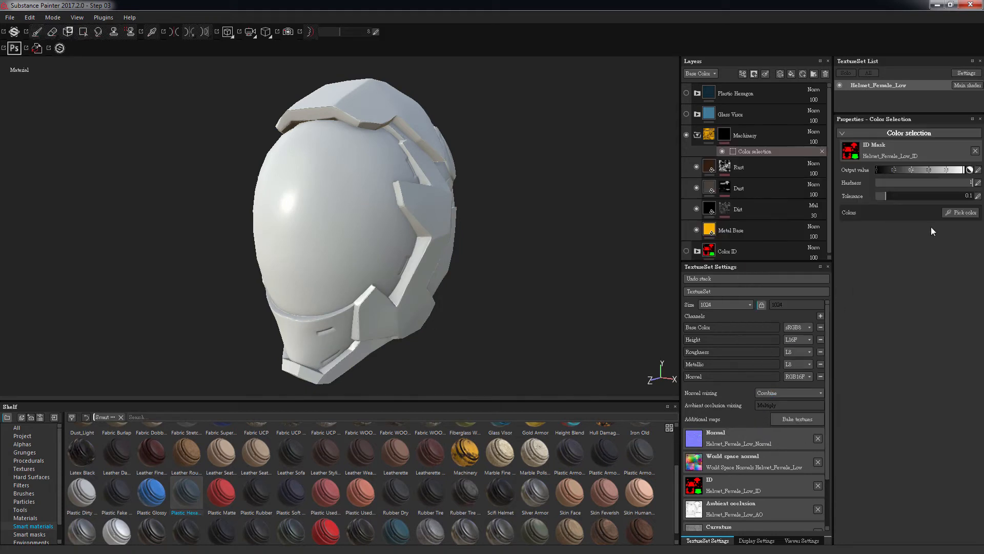
{"action": "left_click", "coordinate": [954, 214]}
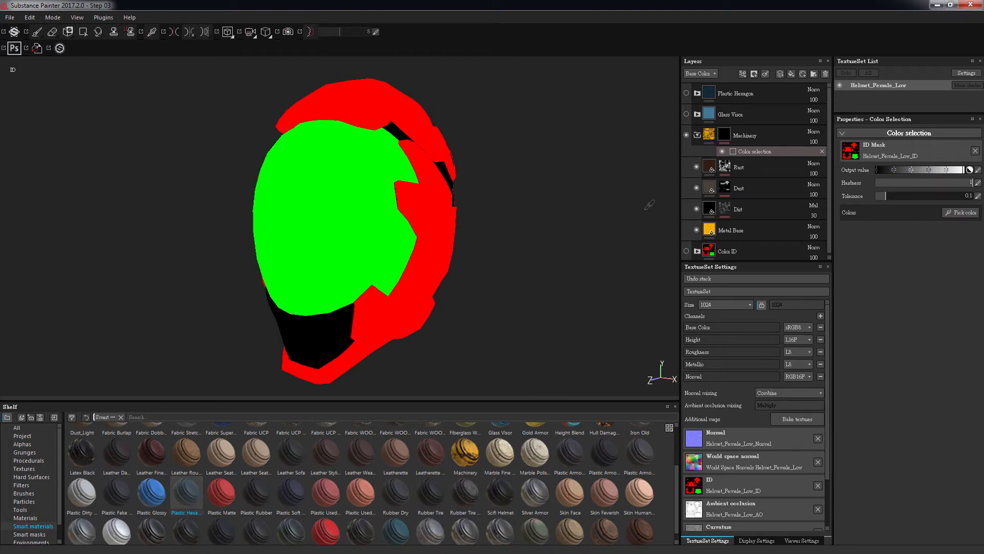
{"action": "left_click", "coordinate": [446, 235]}
{"action": "left_click_drag", "start_coordinate": [574, 231], "coordinate": [615, 233], "text": "alt"}
{"action": "left_click", "coordinate": [697, 135]}
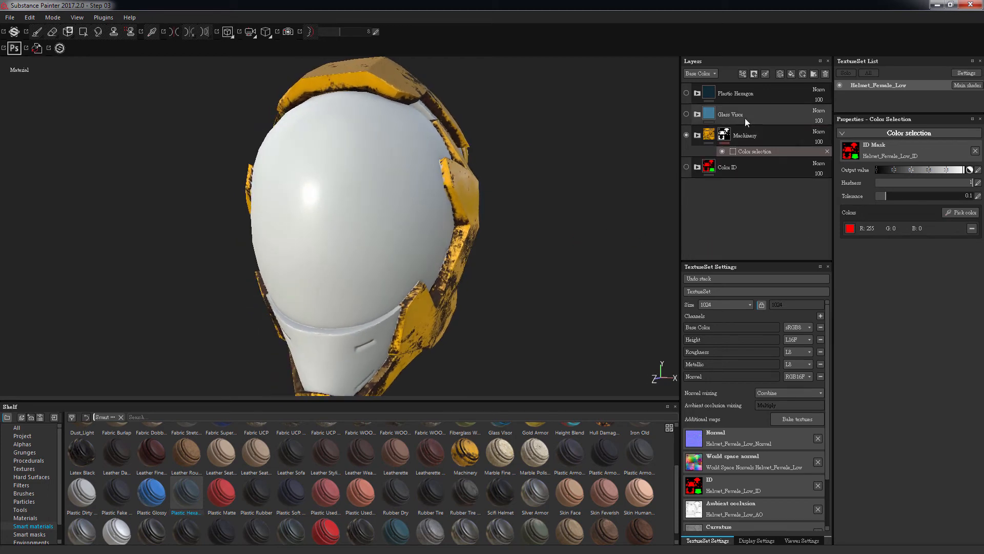
Show the Glass Visor layer and add a black mask to it.
{"action": "left_click", "coordinate": [749, 118]}
{"action": "left_click", "coordinate": [686, 114]}
{"action": "right_click", "coordinate": [766, 113]}
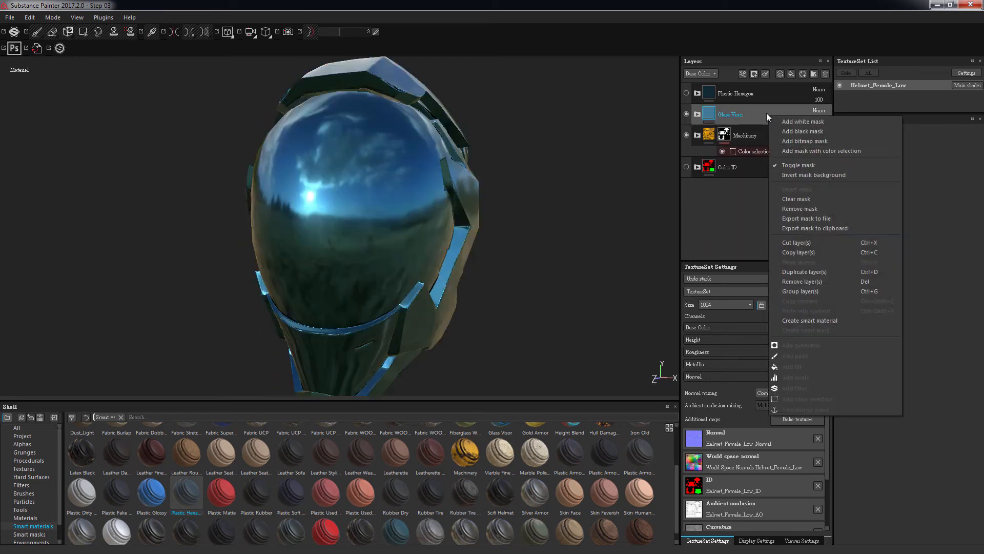
{"action": "left_click", "coordinate": [812, 131]}
Add a color selection to the Glass Visor mask, pick the visor's green ID color and collapse the Glass Visor folder.
{"action": "right_click", "coordinate": [726, 115]}
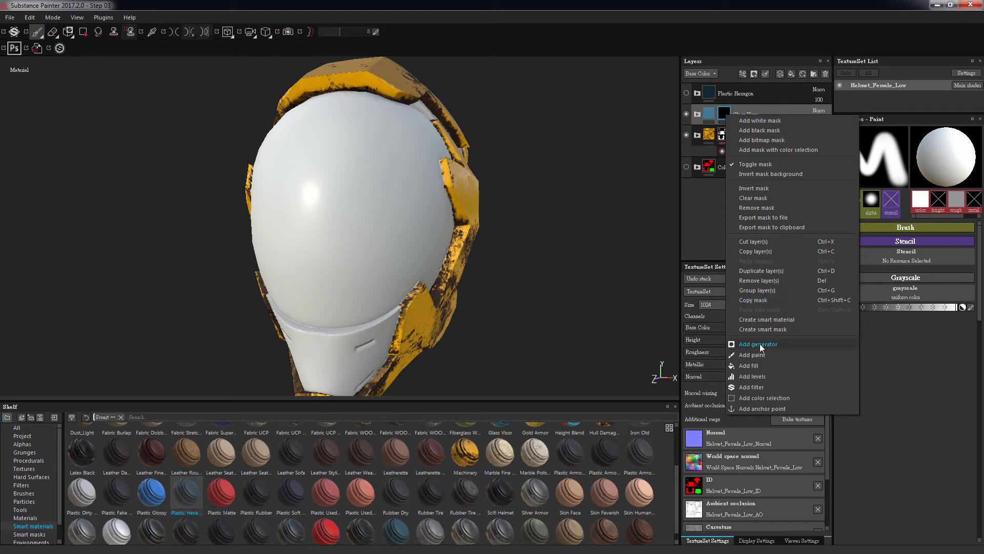
{"action": "left_click", "coordinate": [761, 399]}
{"action": "left_click", "coordinate": [954, 211]}
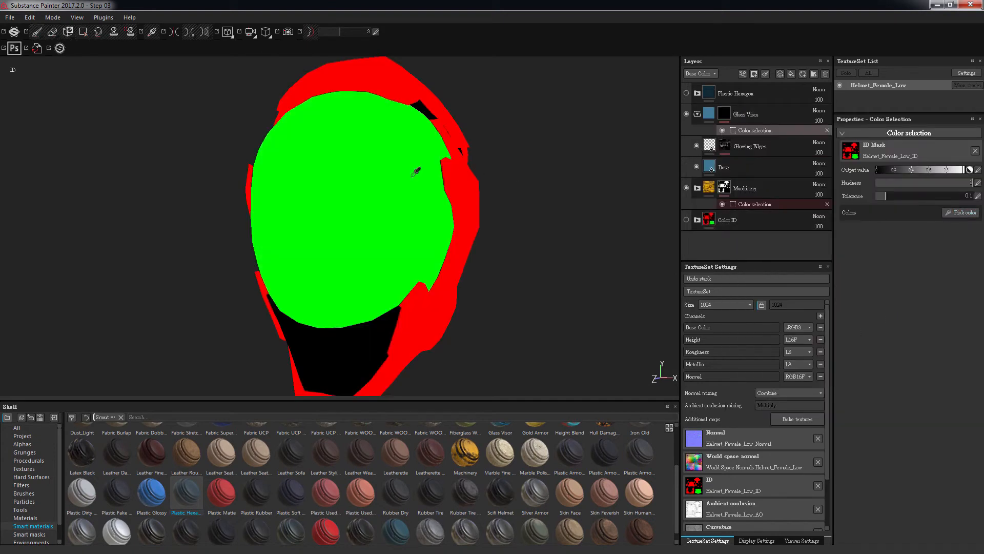
{"action": "left_click", "coordinate": [389, 187]}
{"action": "left_click_drag", "start_coordinate": [578, 187], "coordinate": [708, 146], "text": "alt"}
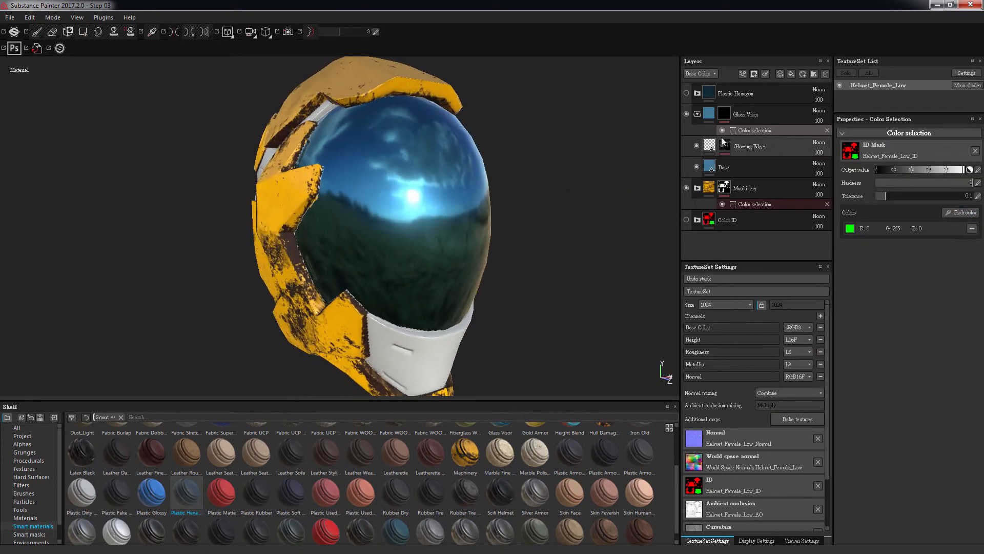
{"action": "left_click", "coordinate": [697, 114]}
Show the Plastic Hexagon layer and add a black mask to it.
{"action": "left_click", "coordinate": [687, 92]}
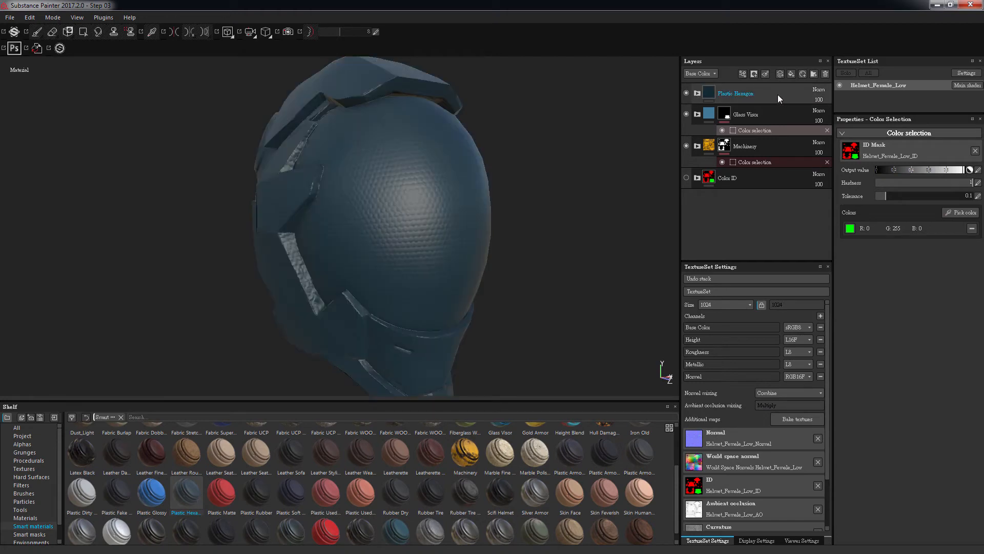
{"action": "left_click", "coordinate": [777, 94]}
{"action": "right_click", "coordinate": [777, 94]}
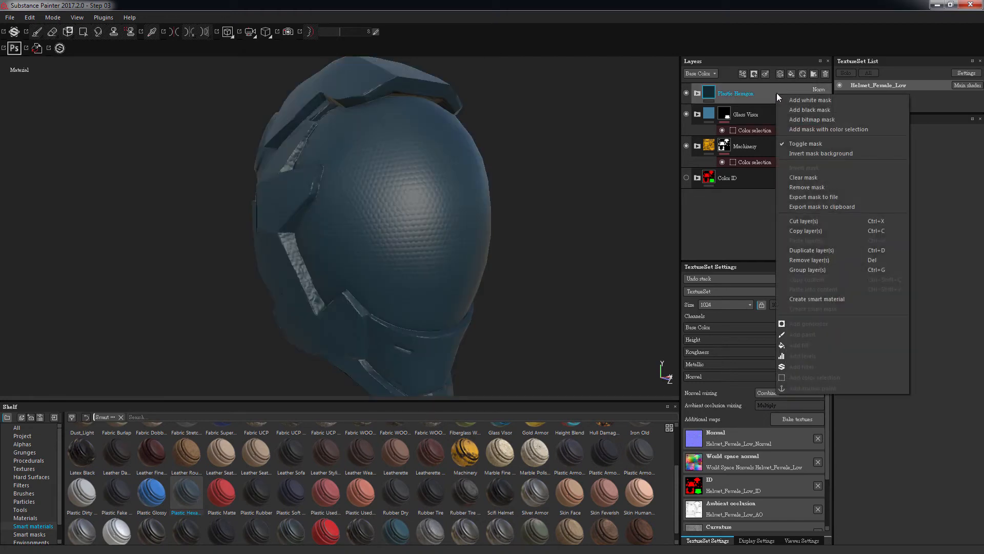
{"action": "left_click", "coordinate": [813, 110]}
Add a color selection to the Plastic Hexagon mask, pick the chin's black ID color and collapse the Plastic Hexagon folder.
{"action": "right_click", "coordinate": [730, 91]}
{"action": "left_click", "coordinate": [767, 375]}
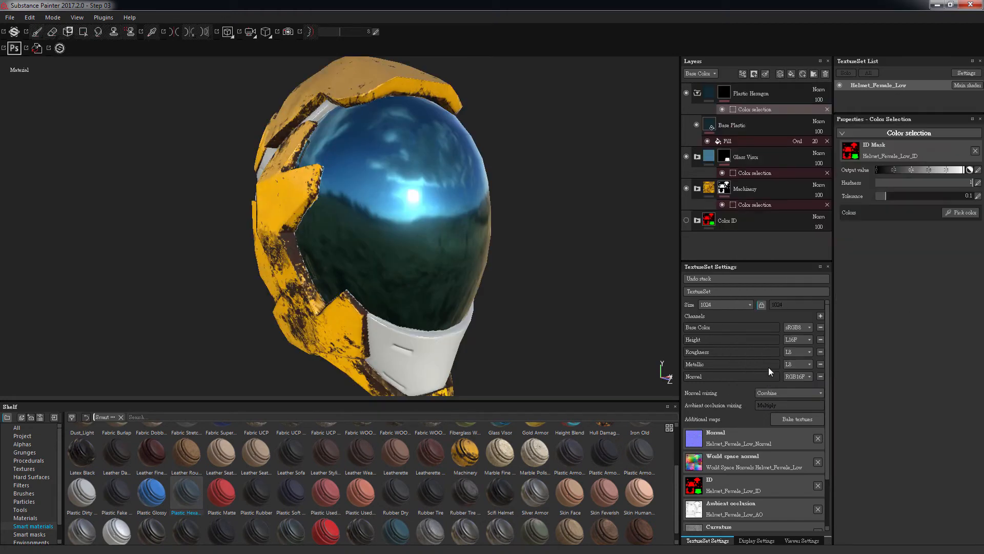
{"action": "left_click", "coordinate": [957, 211]}
{"action": "left_click", "coordinate": [438, 345]}
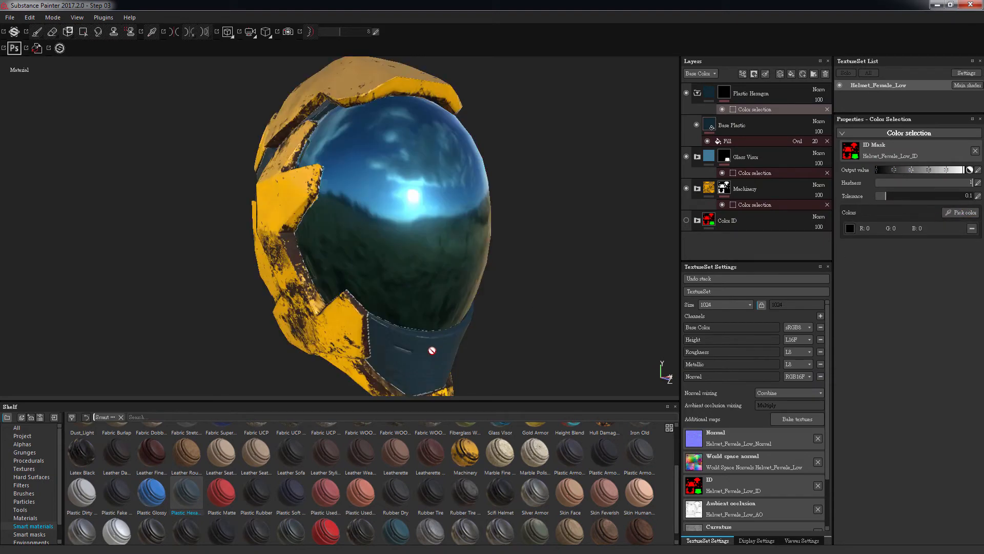
{"action": "left_click_drag", "start_coordinate": [581, 270], "coordinate": [289, 258], "text": "alt"}
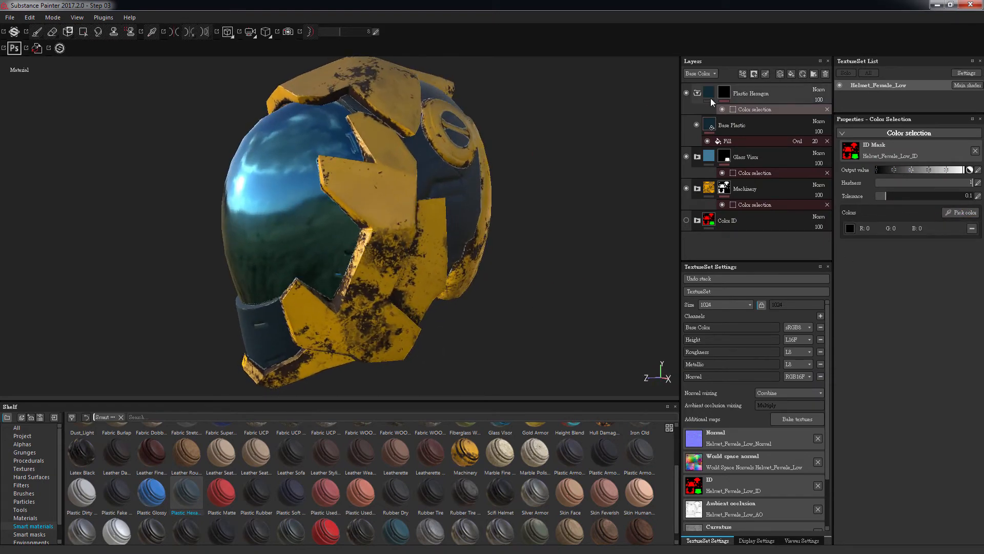
{"action": "left_click", "coordinate": [697, 95]}
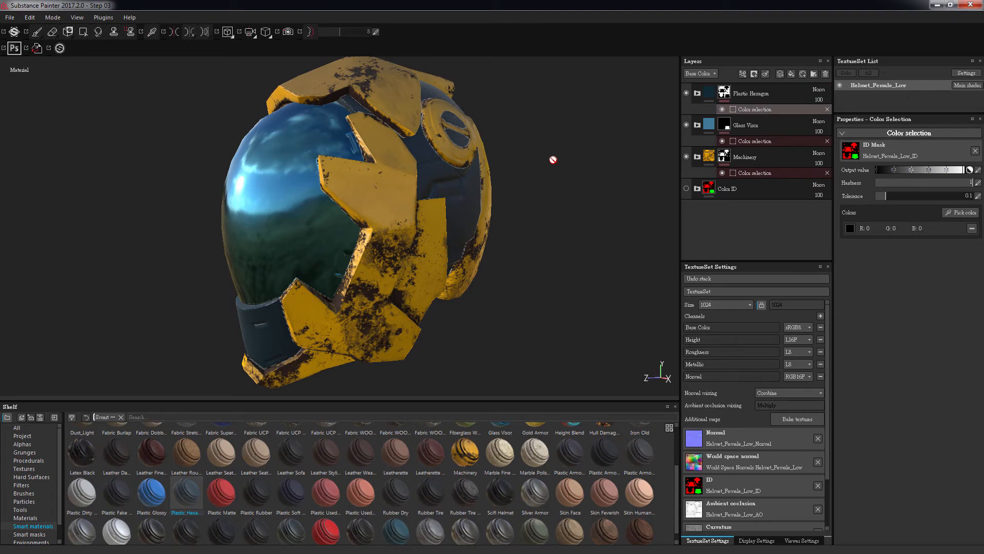
Set the texture set size to 2048.
{"action": "left_click_drag", "start_coordinate": [551, 158], "coordinate": [496, 166], "text": "alt"}
{"action": "right_click_drag", "start_coordinate": [497, 167], "coordinate": [583, 139], "text": "alt"}
{"action": "left_click_drag", "start_coordinate": [583, 140], "coordinate": [606, 175], "text": "alt"}
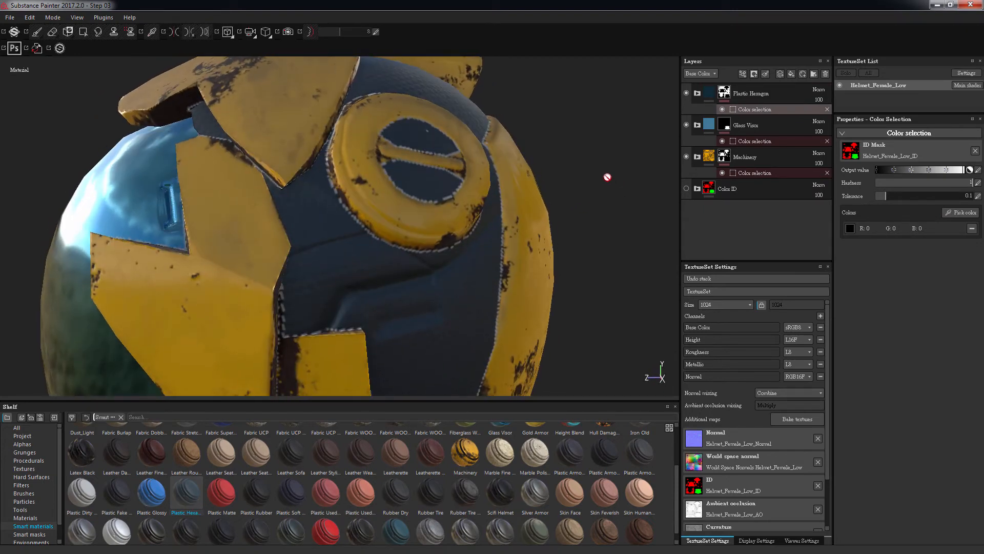
{"action": "left_click", "coordinate": [739, 303]}
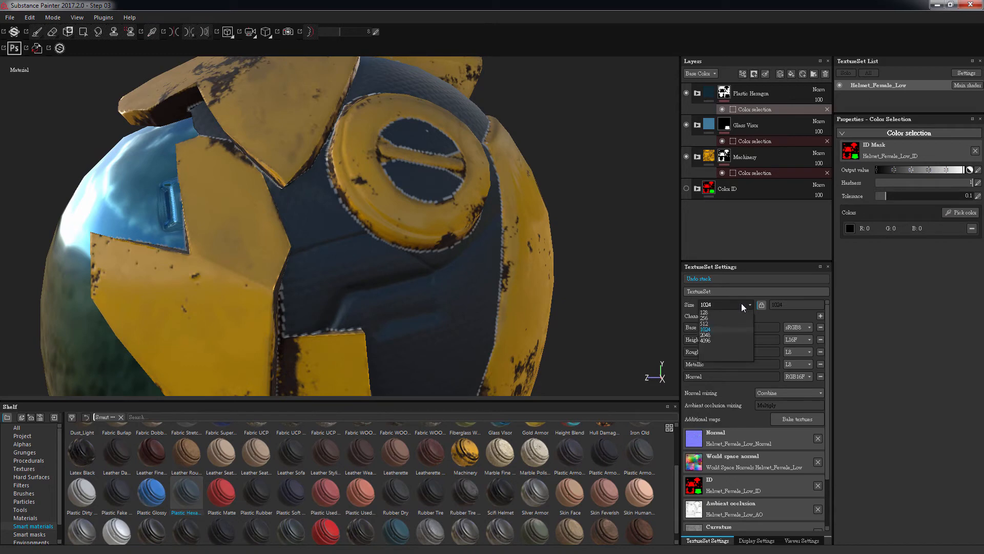
{"action": "left_click", "coordinate": [709, 336]}
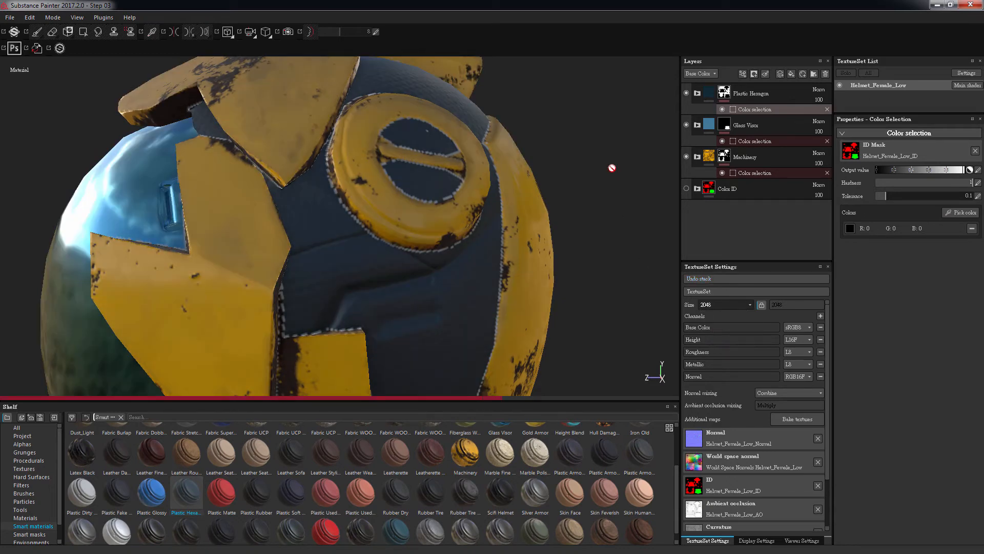
Add a fill layer between the Machinery and Color ID layers and set its base color to black.
{"action": "left_click", "coordinate": [792, 75]}
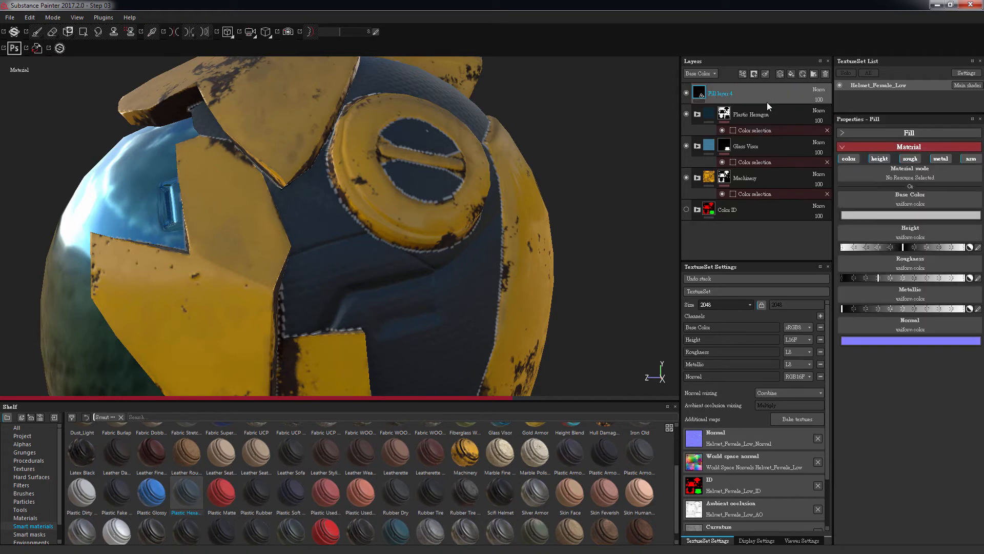
{"action": "left_click_drag", "start_coordinate": [701, 98], "coordinate": [705, 203]}
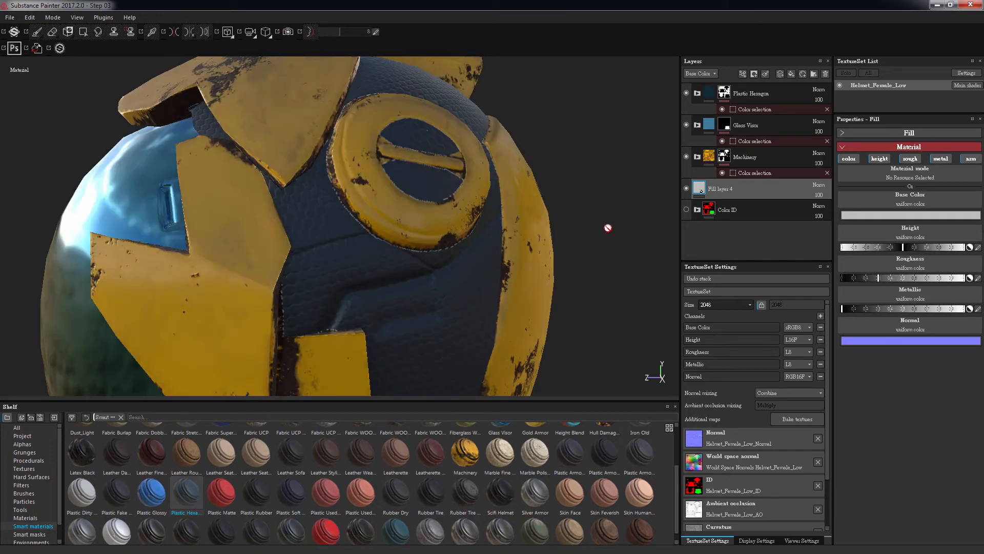
{"action": "left_click", "coordinate": [912, 216]}
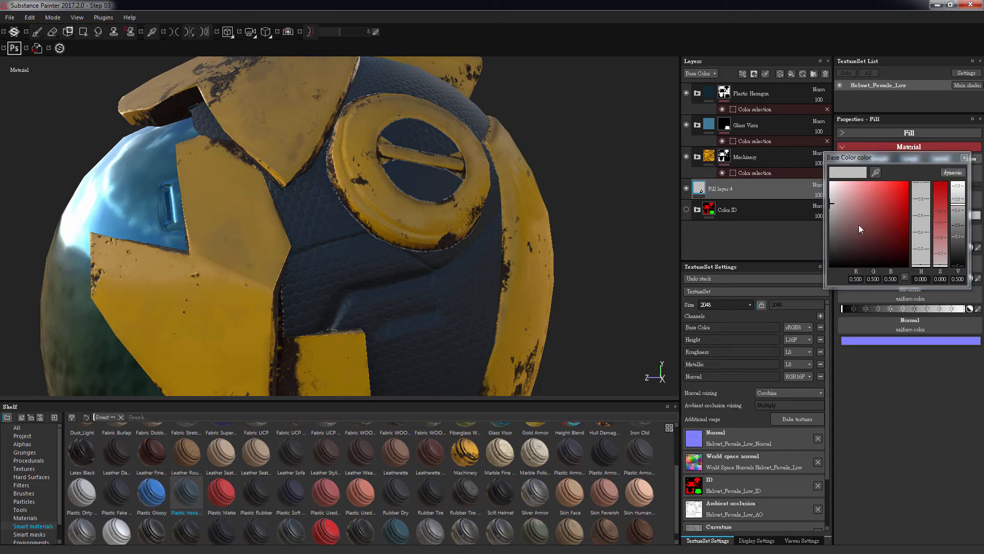
{"action": "left_click_drag", "start_coordinate": [848, 230], "coordinate": [813, 274]}
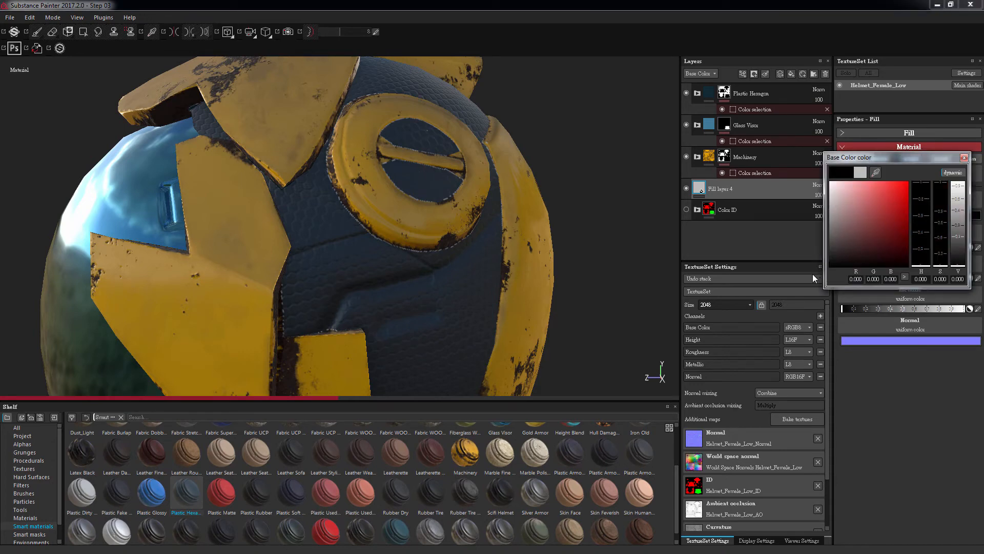
{"action": "left_click", "coordinate": [964, 159]}
Expand the Machinery folder and add a fill layer above the Rust layer.
{"action": "left_click_drag", "start_coordinate": [571, 262], "coordinate": [615, 267], "text": "alt"}
{"action": "right_click_drag", "start_coordinate": [615, 266], "coordinate": [589, 274], "text": "alt"}
{"action": "left_click_drag", "start_coordinate": [589, 273], "coordinate": [613, 270], "text": "alt"}
{"action": "left_click", "coordinate": [697, 157]}
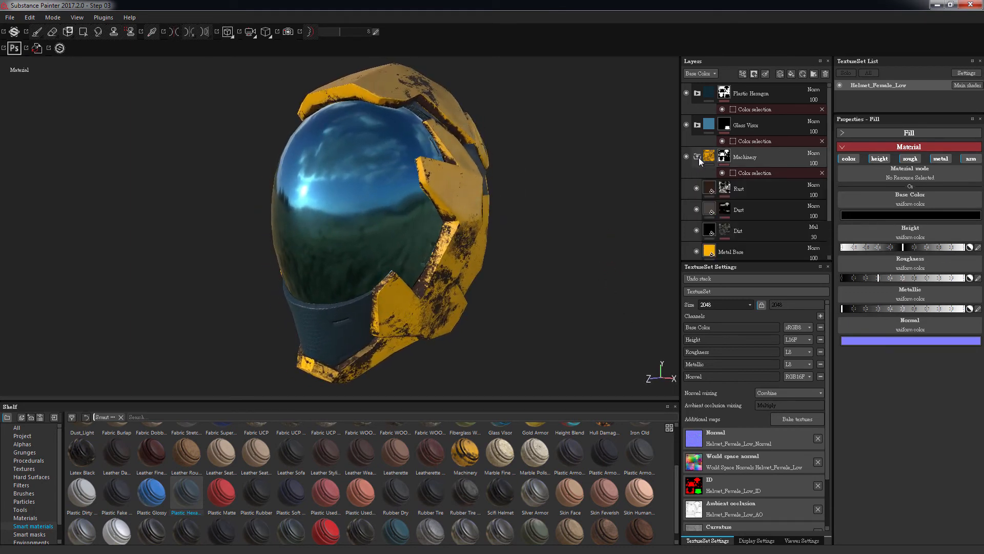
{"action": "left_click", "coordinate": [785, 187]}
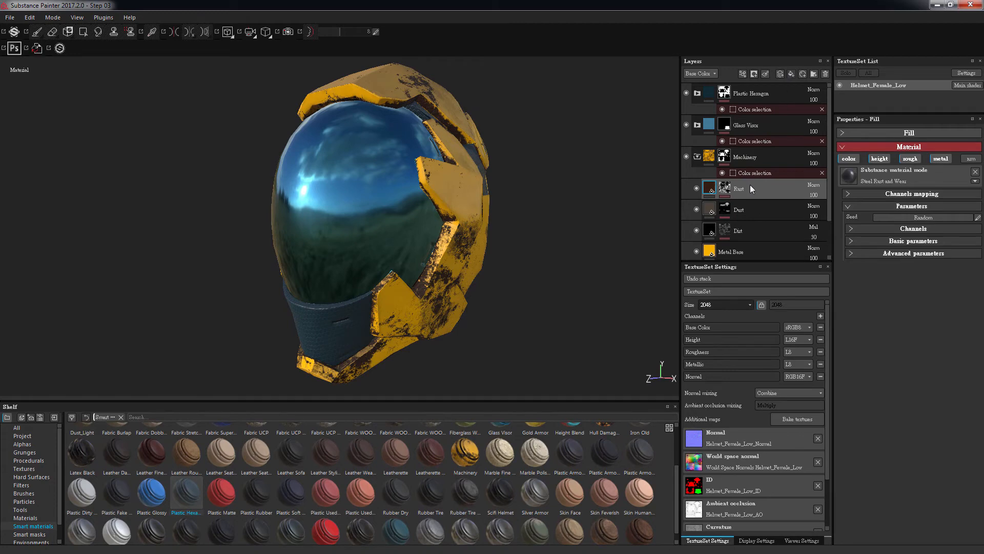
Raise the roughness of the fill layer above Rust to about maximum and set its base color to a 0.264 gray.
{"action": "left_click_drag", "start_coordinate": [586, 248], "coordinate": [551, 266], "text": "alt"}
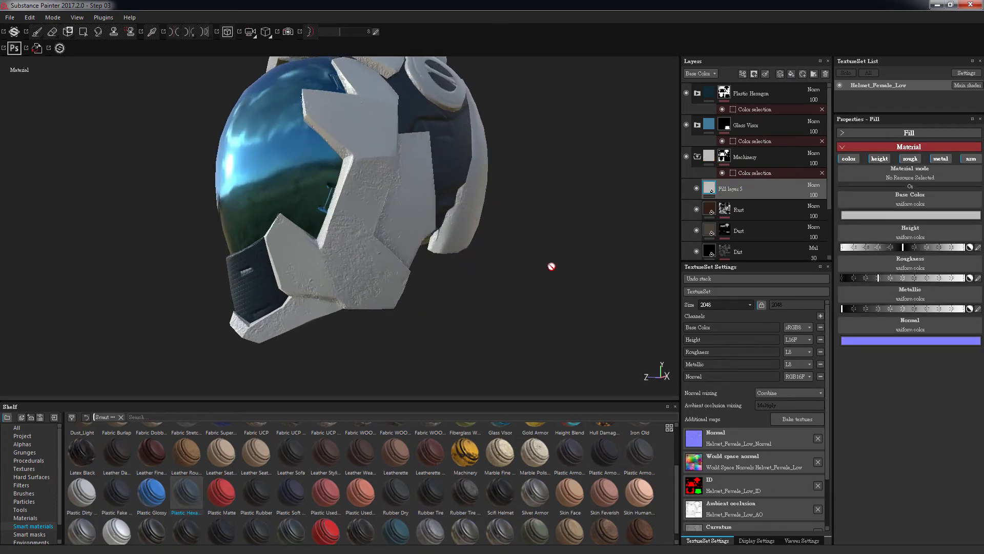
{"action": "right_click_drag", "start_coordinate": [552, 267], "coordinate": [617, 265], "text": "alt"}
{"action": "left_click_drag", "start_coordinate": [937, 281], "coordinate": [962, 279]}
{"action": "middle_click_drag", "start_coordinate": [581, 229], "coordinate": [592, 257], "text": "alt"}
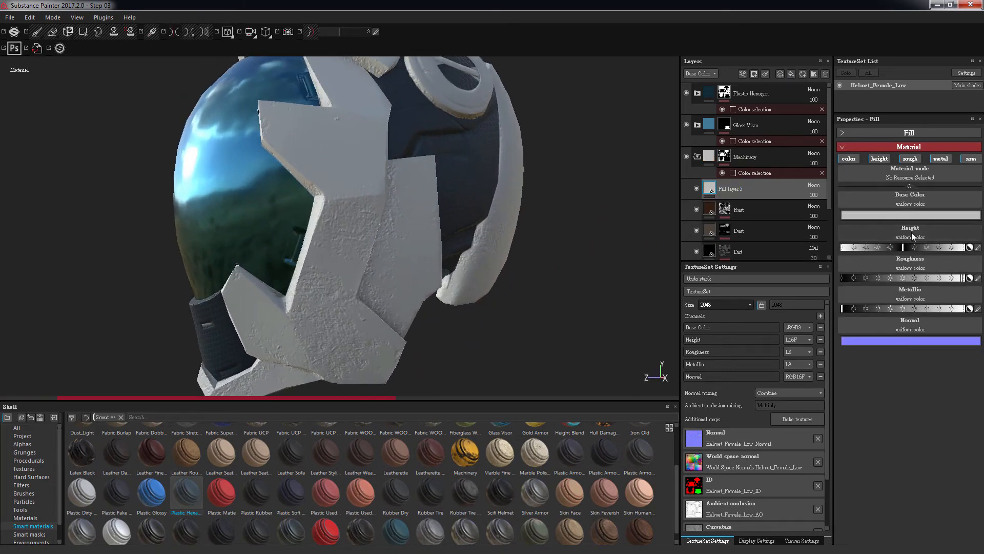
{"action": "left_click", "coordinate": [905, 216]}
{"action": "left_click_drag", "start_coordinate": [831, 209], "coordinate": [825, 216]}
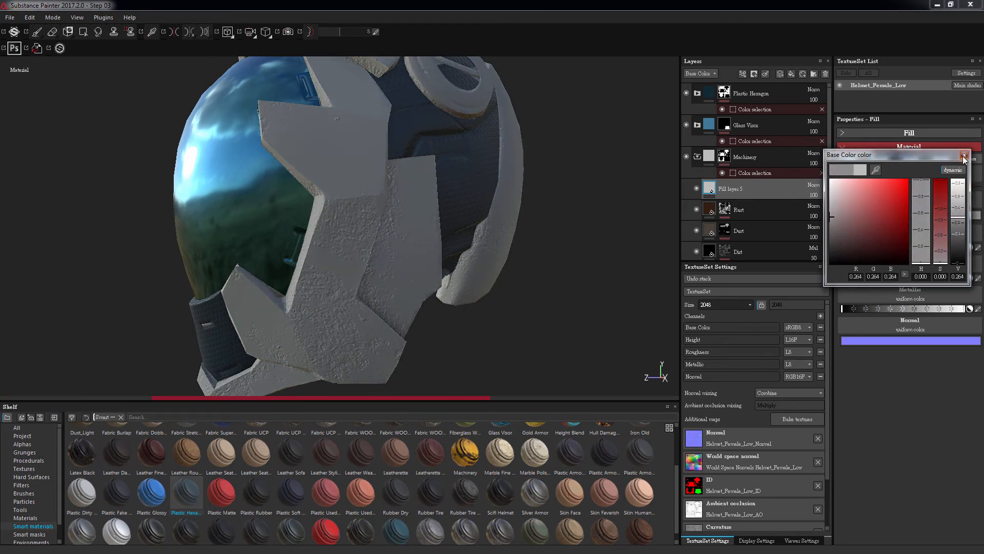
{"action": "left_click", "coordinate": [964, 155]}
Apply the Edges Dusty smart mask to the fill layer above Rust.
{"action": "scroll", "coordinate": [31, 512], "scroll_direction": "down", "scroll_amount": 1}
{"action": "left_click", "coordinate": [30, 517]}
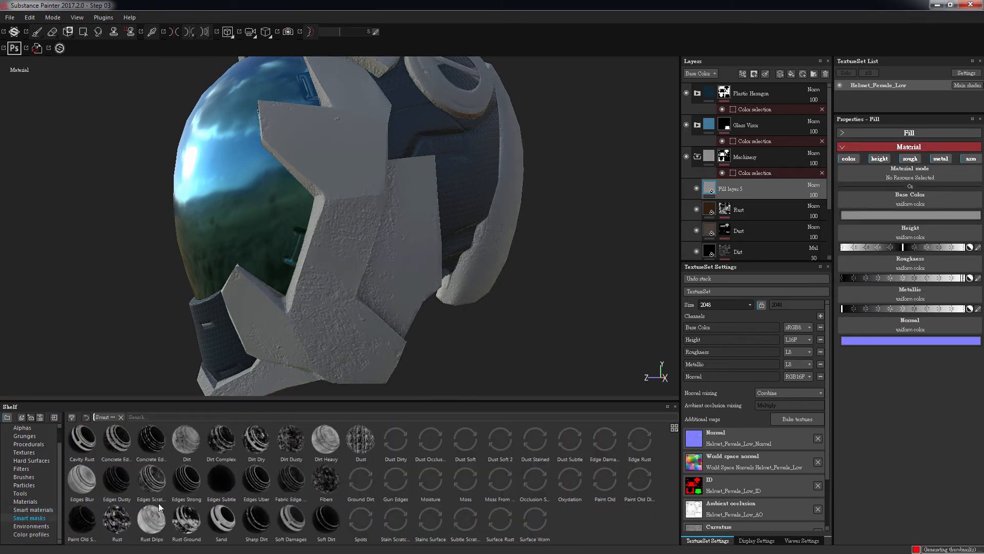
{"action": "left_click_drag", "start_coordinate": [117, 480], "coordinate": [763, 189]}
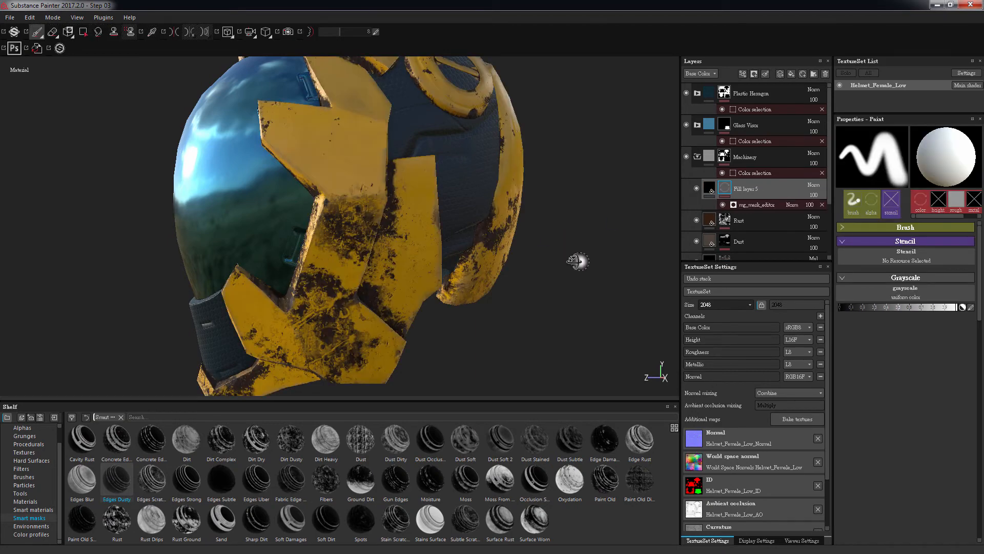
Raise the Global Balance of the Edges Dusty mask generator to about 0.97 in the mask view, then return to the material view.
{"action": "mouse_move", "coordinate": [578, 261]}
{"action": "left_mouse_down", "text": "alt"}
{"action": "mouse_move", "coordinate": [552, 266]}
{"action": "mouse_move", "coordinate": [583, 244]}
{"action": "left_mouse_up", "text": "alt"}
{"action": "left_click", "coordinate": [723, 190], "text": "alt"}
{"action": "right_click_drag", "start_coordinate": [582, 243], "coordinate": [551, 251], "text": "alt"}
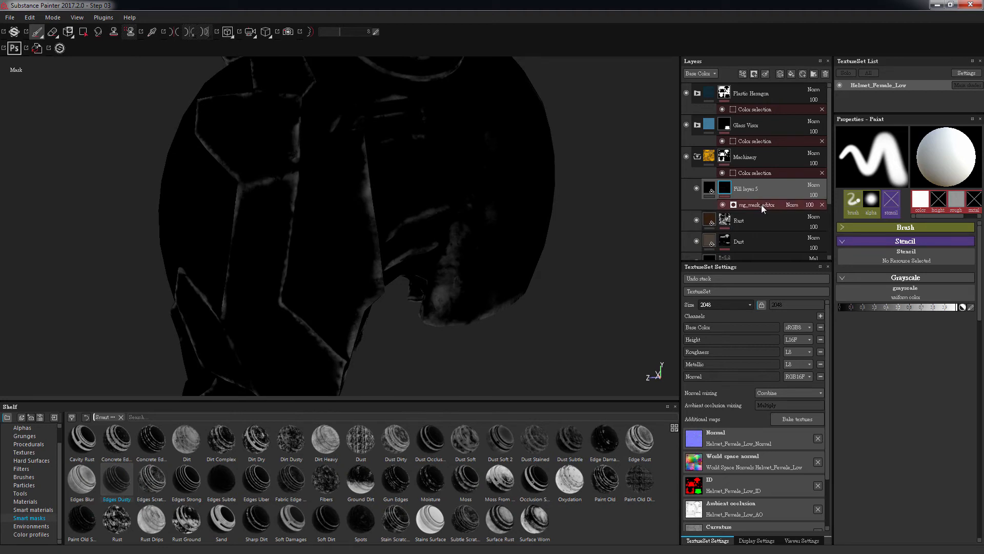
{"action": "left_click", "coordinate": [763, 206]}
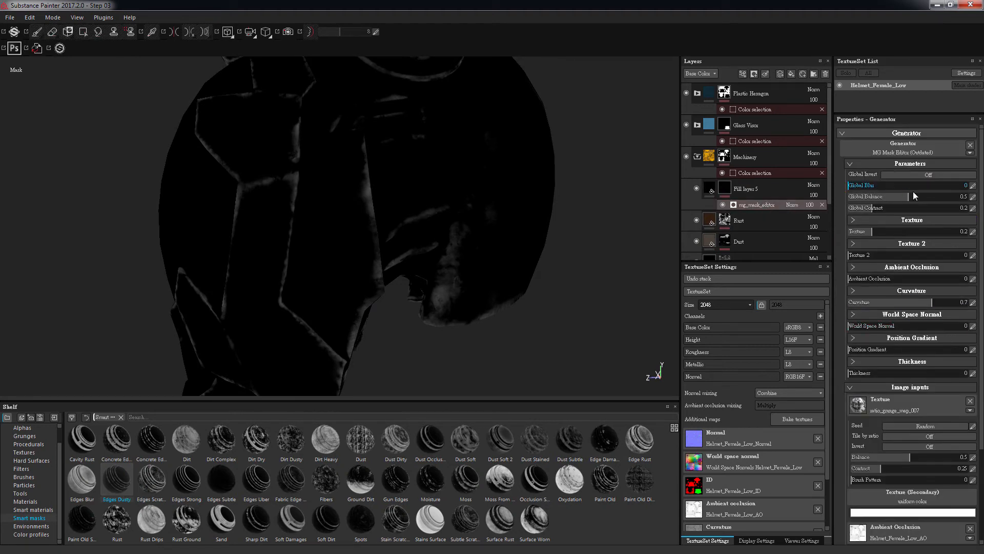
{"action": "left_click_drag", "start_coordinate": [915, 195], "coordinate": [963, 197]}
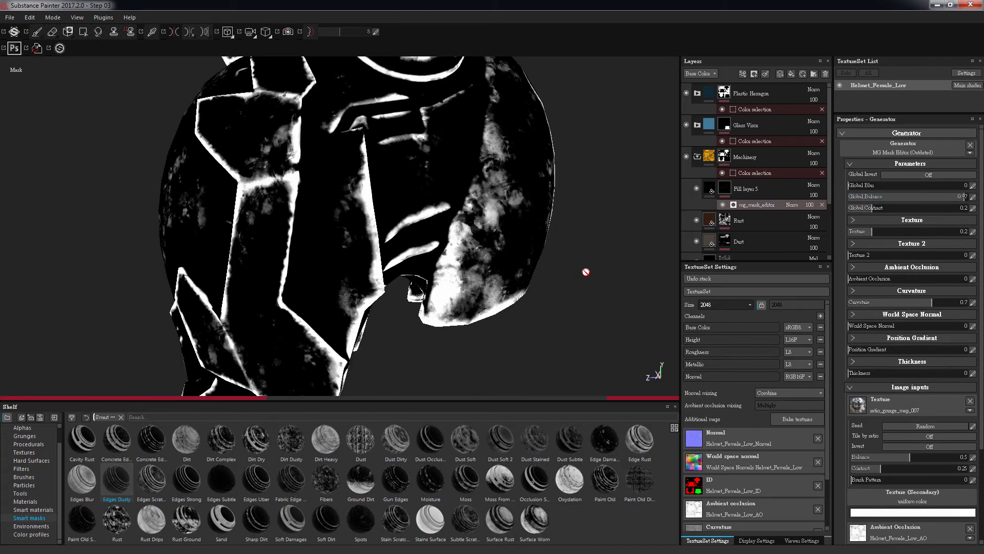
{"action": "key", "text": "m"}
{"action": "left_click_drag", "start_coordinate": [649, 227], "coordinate": [556, 222], "text": "alt"}
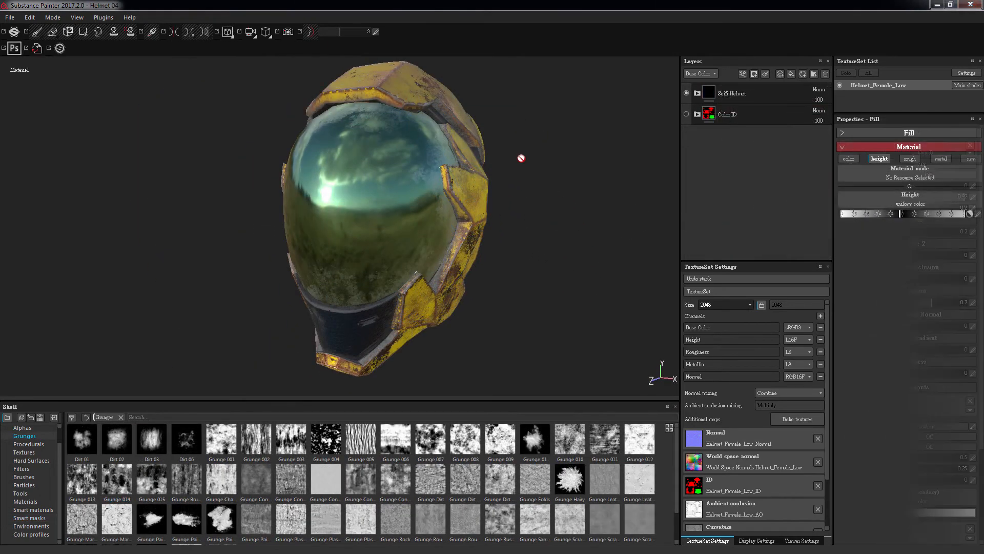
Expand the Scifi Helmet folder in the Helmet 04 project and examine its Rubber, Metal and Glass groups and base layer.
{"action": "left_click", "coordinate": [697, 96]}
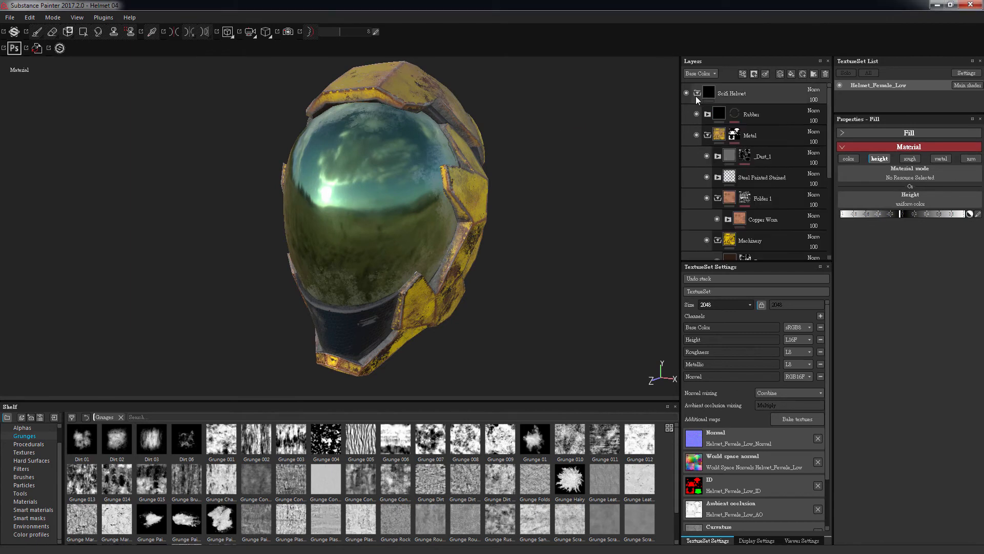
{"action": "left_click", "coordinate": [707, 134]}
{"action": "left_click", "coordinate": [777, 115]}
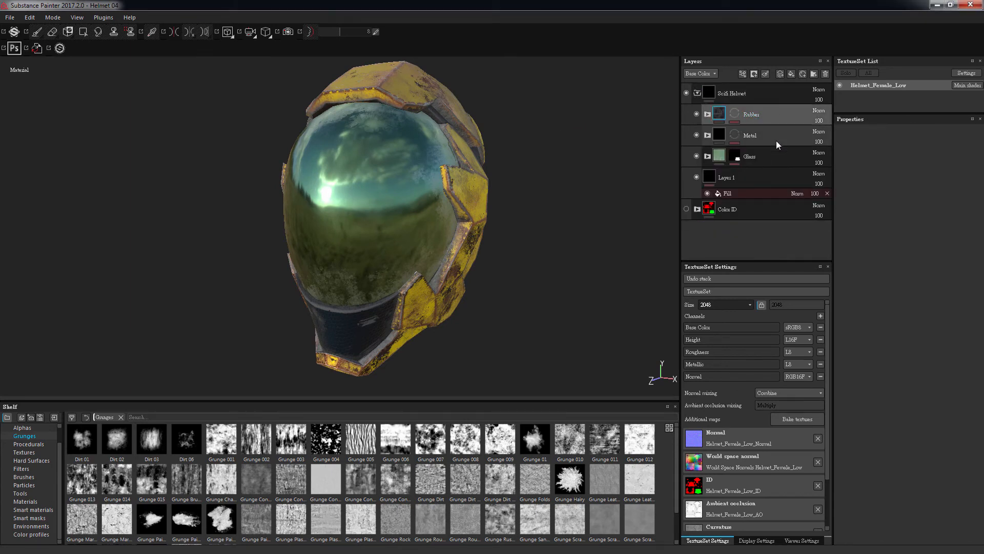
{"action": "left_click", "coordinate": [777, 144]}
{"action": "left_click", "coordinate": [778, 162]}
{"action": "left_click", "coordinate": [774, 179]}
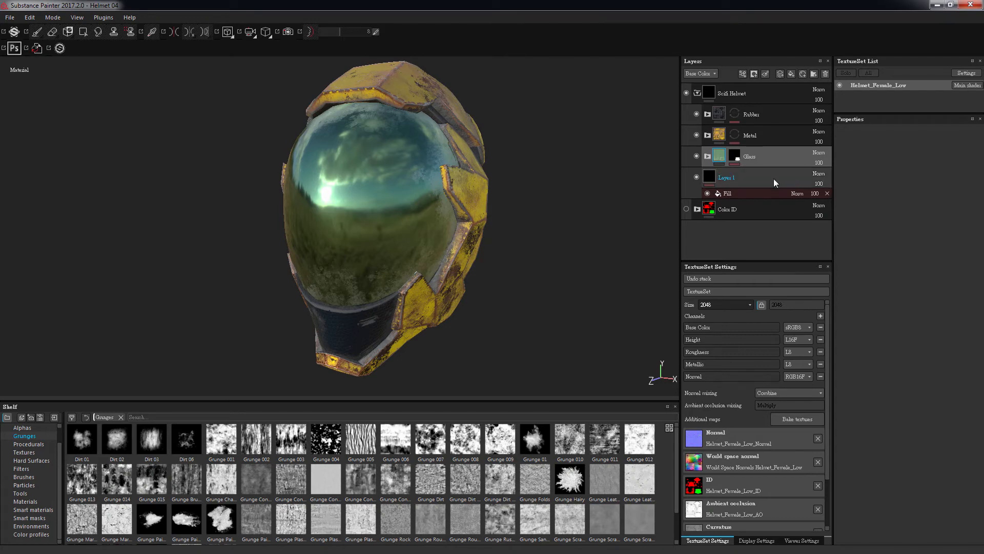
{"action": "mouse_move", "coordinate": [555, 232]}
{"action": "left_mouse_down", "text": "alt"}
{"action": "mouse_move", "coordinate": [527, 204]}
{"action": "mouse_move", "coordinate": [549, 198]}
{"action": "mouse_move", "coordinate": [589, 233]}
{"action": "mouse_move", "coordinate": [564, 234]}
{"action": "mouse_move", "coordinate": [551, 231]}
{"action": "mouse_move", "coordinate": [663, 210]}
{"action": "mouse_move", "coordinate": [556, 209]}
{"action": "mouse_move", "coordinate": [591, 218]}
{"action": "mouse_move", "coordinate": [587, 158]}
{"action": "mouse_move", "coordinate": [610, 161]}
{"action": "mouse_move", "coordinate": [613, 195]}
{"action": "mouse_move", "coordinate": [536, 162]}
{"action": "mouse_move", "coordinate": [599, 172]}
{"action": "mouse_move", "coordinate": [543, 191]}
{"action": "mouse_move", "coordinate": [615, 204]}
{"action": "mouse_move", "coordinate": [545, 200]}
{"action": "mouse_move", "coordinate": [608, 198]}
{"action": "mouse_move", "coordinate": [567, 308]}
{"action": "mouse_move", "coordinate": [543, 205]}
{"action": "mouse_move", "coordinate": [601, 208]}
{"action": "left_mouse_up", "text": "alt"}
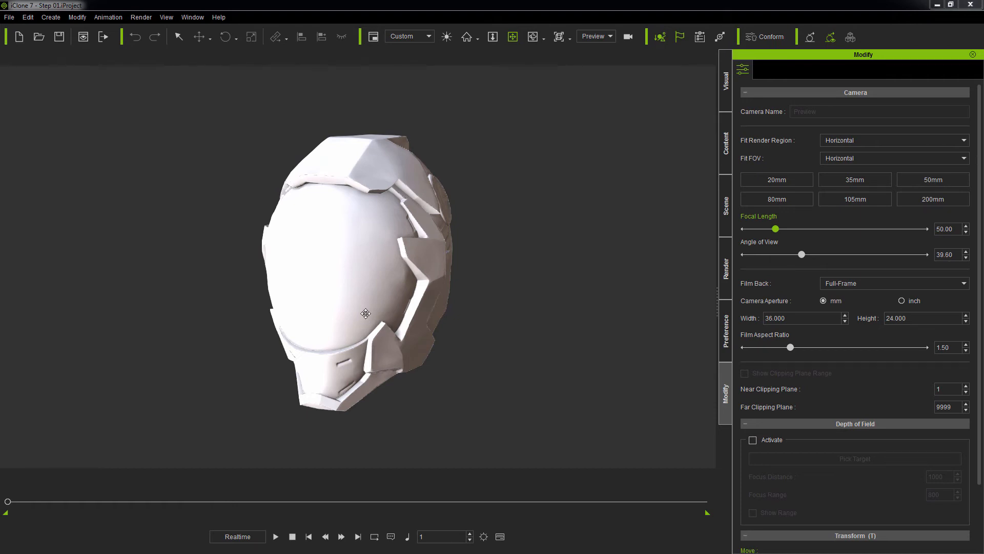
Apply the RL_PBR_Mixer_3 substance from the Substance Super Tools material templates to the helmet.
{"action": "left_click", "coordinate": [726, 146]}
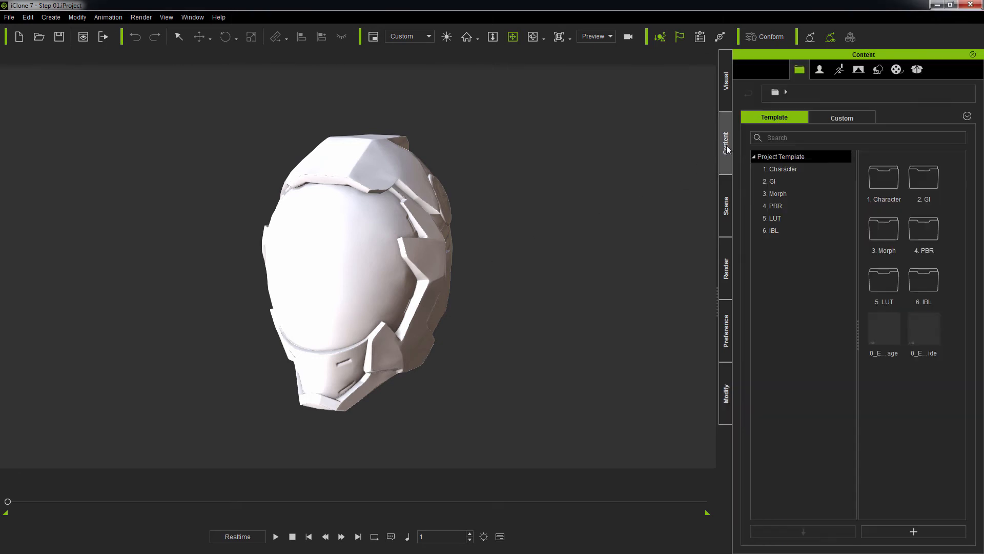
{"action": "left_click", "coordinate": [880, 71]}
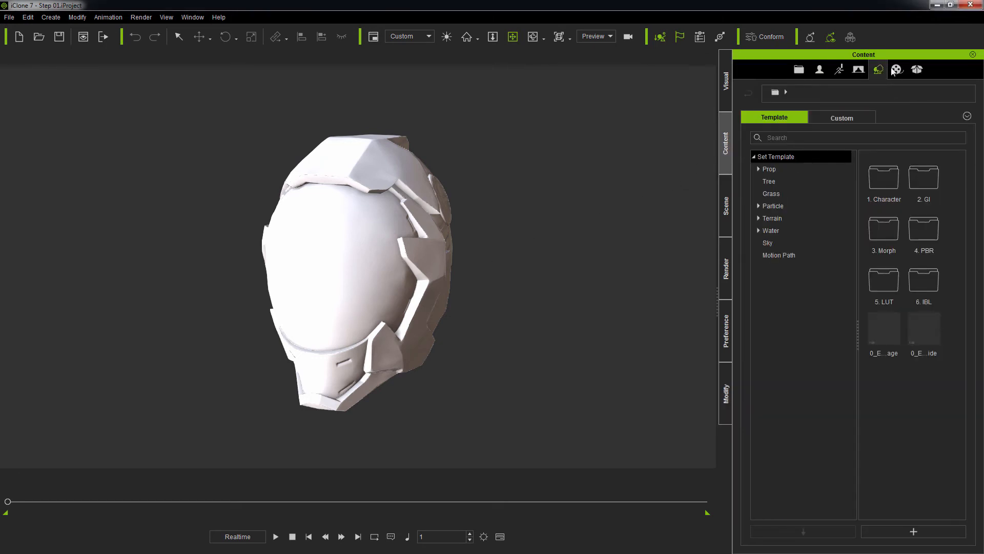
{"action": "left_click", "coordinate": [895, 72]}
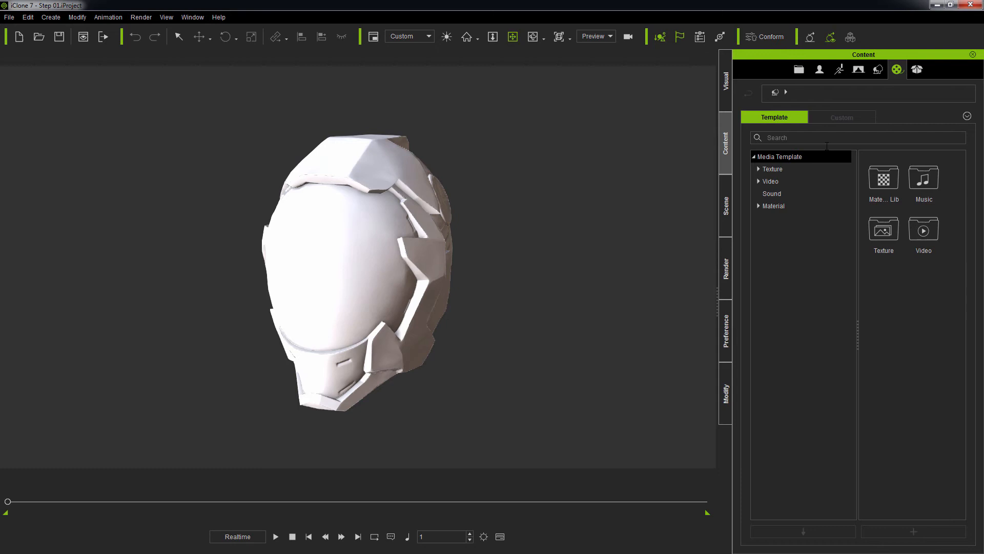
{"action": "left_click", "coordinate": [758, 205]}
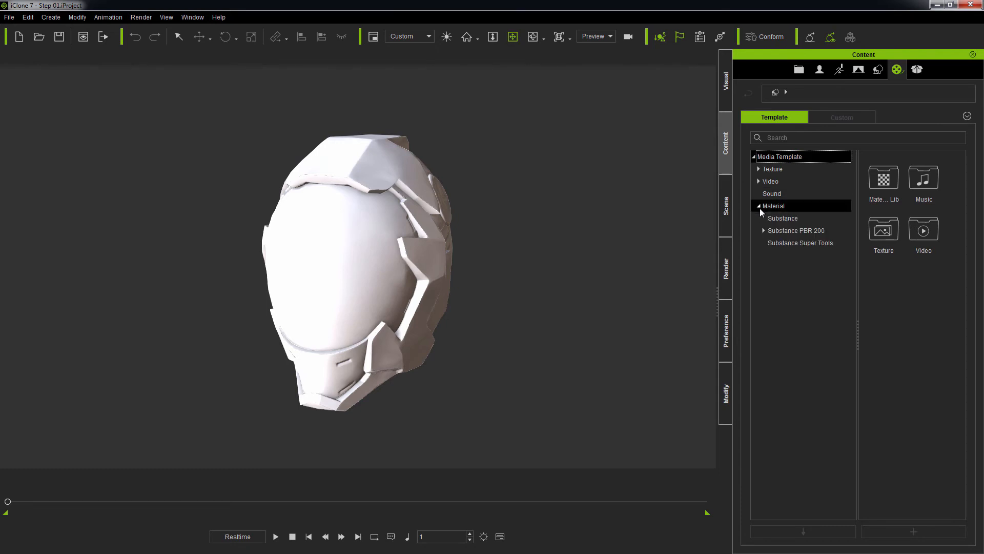
{"action": "left_click", "coordinate": [782, 242]}
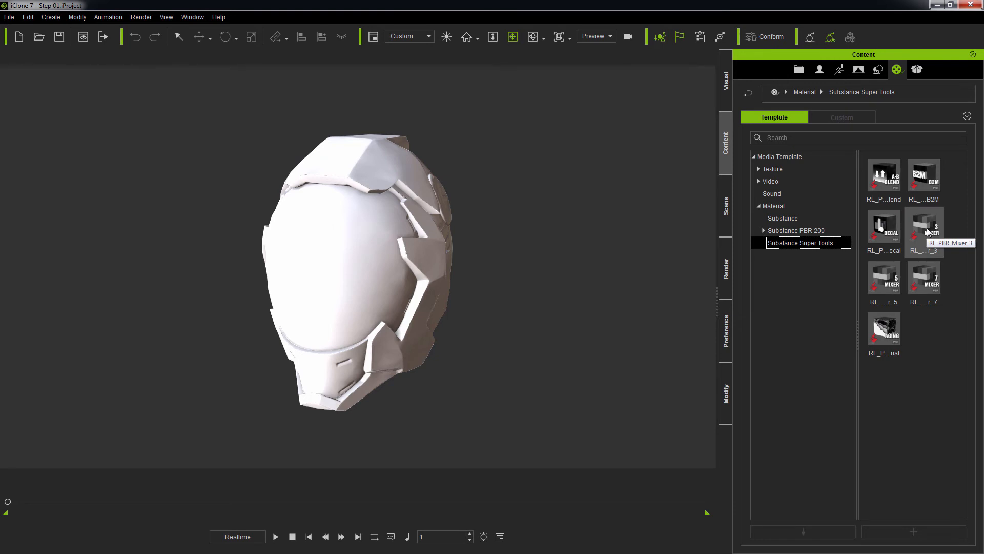
{"action": "left_click_drag", "start_coordinate": [928, 231], "coordinate": [369, 255]}
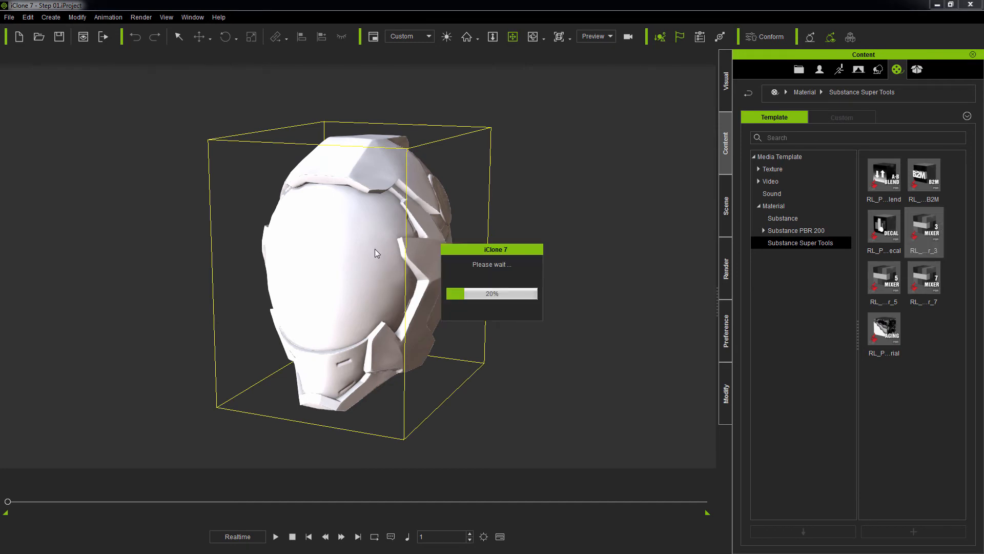
Bring up the Substance settings of the helmet's obj_default material and enable Use Inputs for its Mesh Data.
{"action": "left_click", "coordinate": [726, 393]}
{"action": "left_click", "coordinate": [782, 70]}
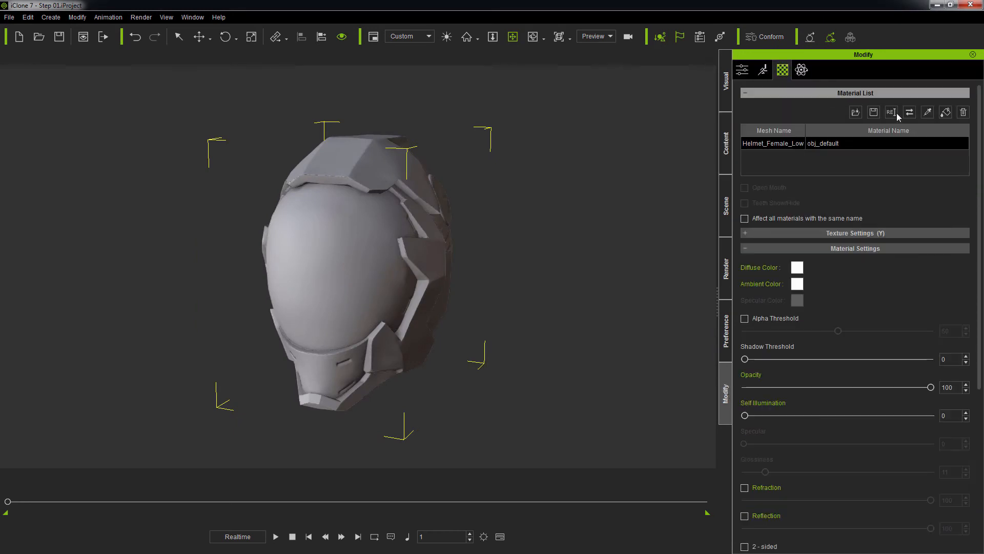
{"action": "scroll", "coordinate": [980, 203], "scroll_direction": "down", "scroll_amount": 1}
{"action": "scroll", "coordinate": [980, 203], "scroll_direction": "down", "scroll_amount": 5}
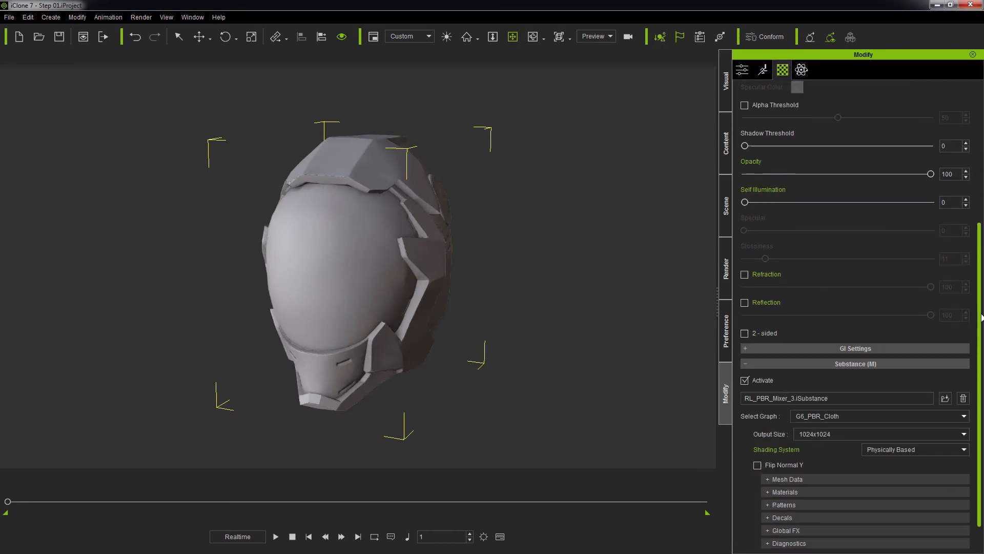
{"action": "scroll", "coordinate": [887, 178], "scroll_direction": "up", "scroll_amount": 3}
{"action": "left_click", "coordinate": [748, 135]}
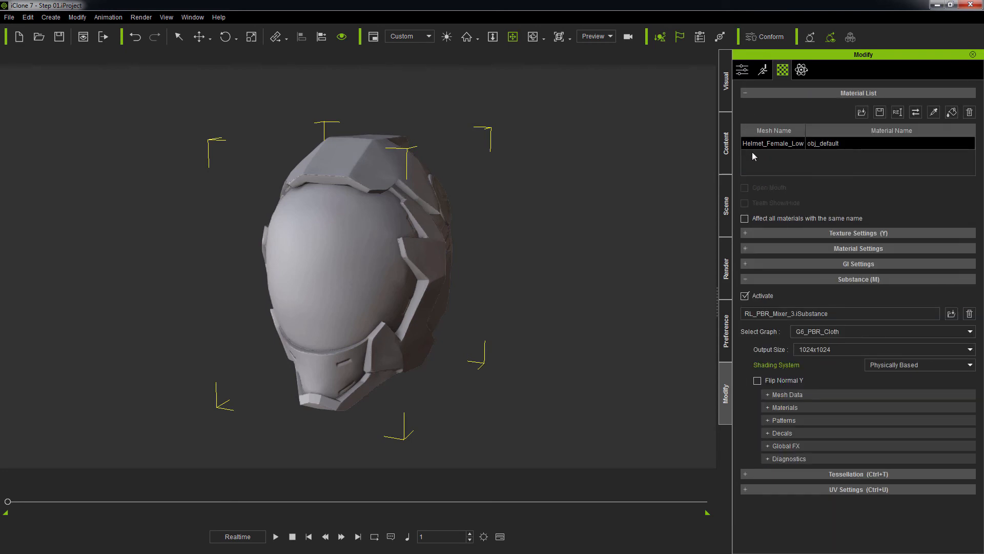
{"action": "left_click", "coordinate": [769, 395]}
{"action": "scroll", "coordinate": [956, 432], "scroll_direction": "down", "scroll_amount": 3}
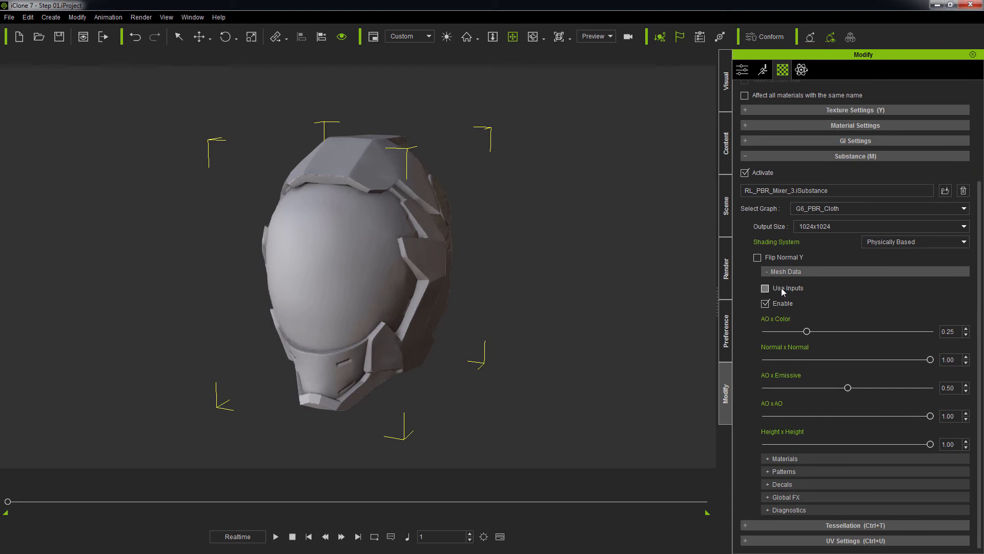
{"action": "left_click", "coordinate": [781, 288]}
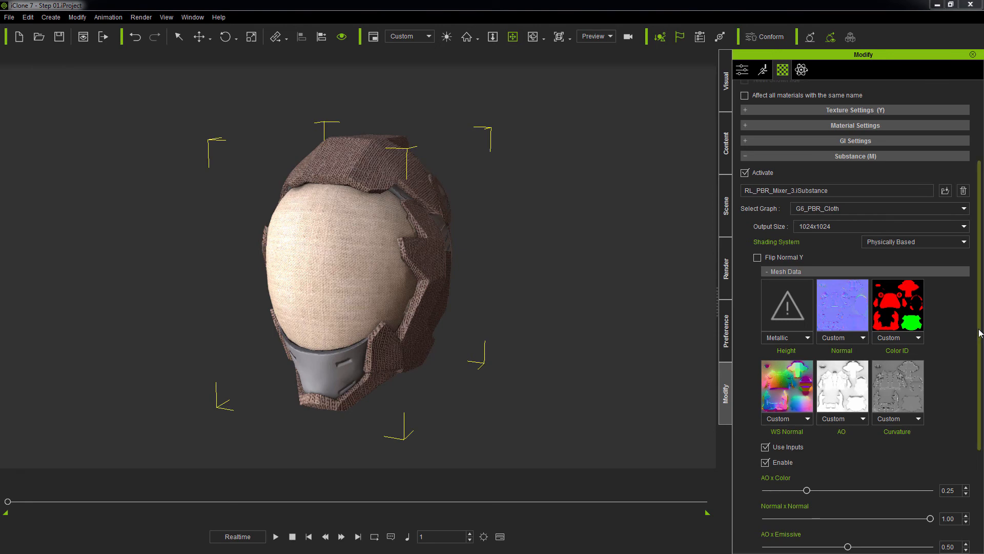
Set the Base material of the mixer to the Embed - Fabric type with Nylon as the fabric.
{"action": "scroll", "coordinate": [979, 308], "scroll_direction": "down", "scroll_amount": 5}
{"action": "left_click", "coordinate": [770, 458]}
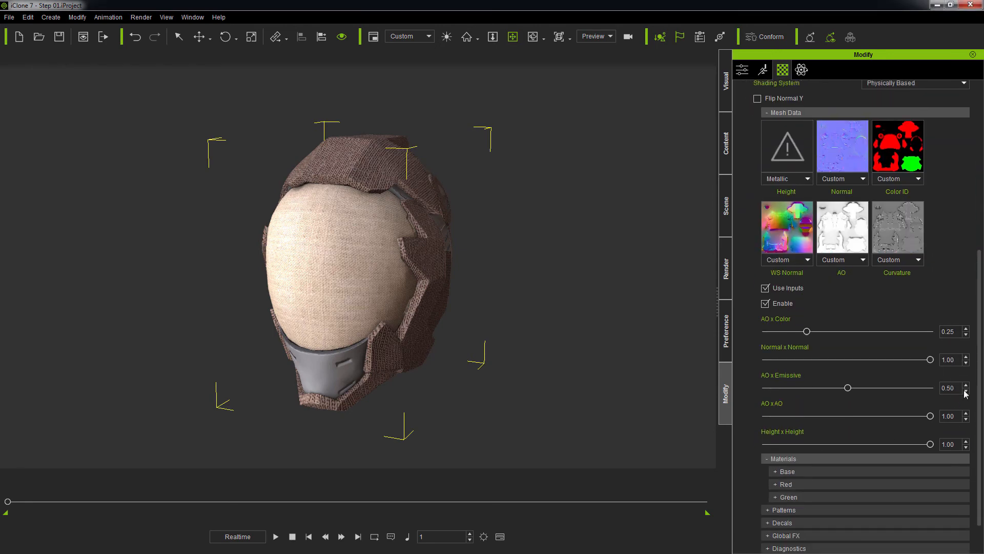
{"action": "scroll", "coordinate": [787, 448], "scroll_direction": "down", "scroll_amount": 1}
{"action": "left_click", "coordinate": [786, 433]}
{"action": "scroll", "coordinate": [979, 376], "scroll_direction": "down", "scroll_amount": 7}
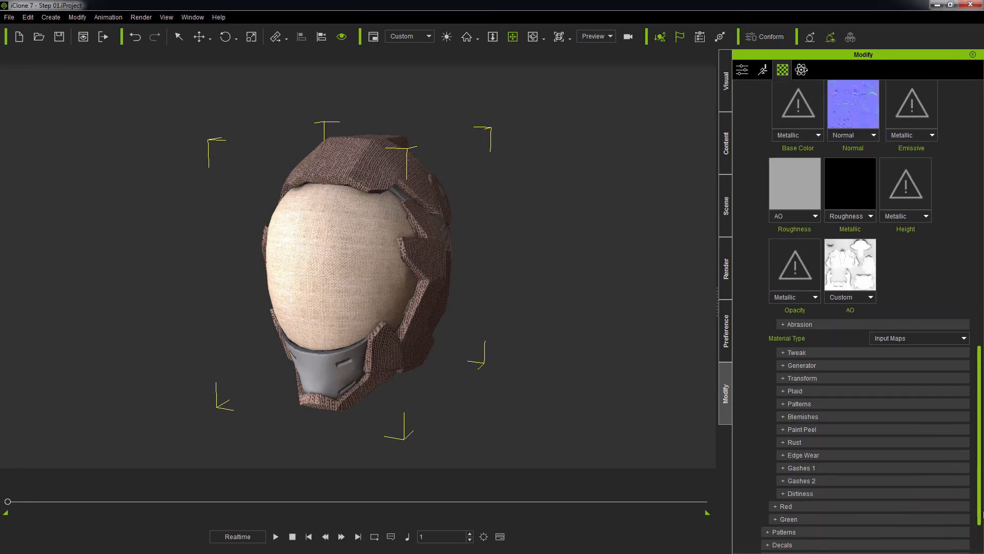
{"action": "left_click", "coordinate": [896, 340]}
{"action": "left_click", "coordinate": [894, 365]}
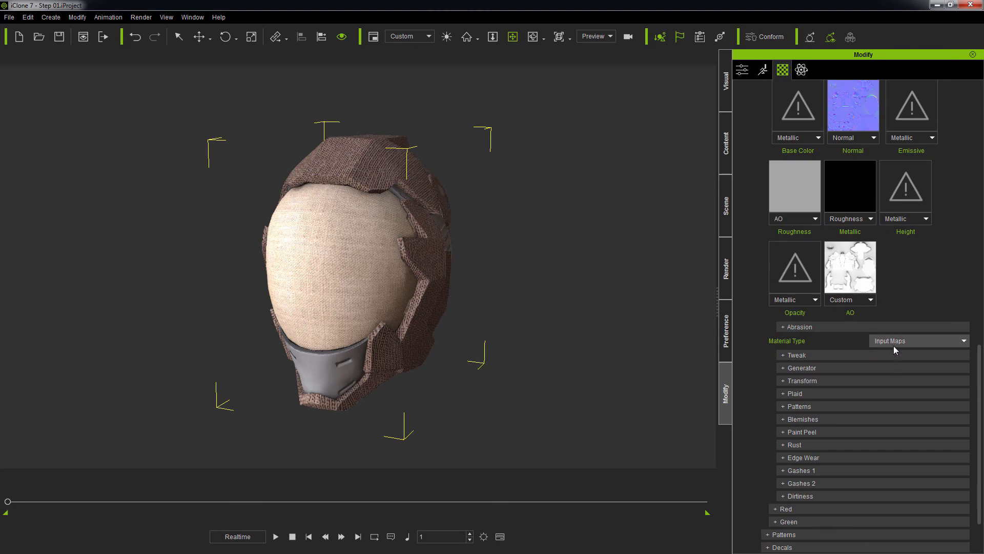
{"action": "left_click", "coordinate": [893, 277]}
{"action": "left_click", "coordinate": [892, 312]}
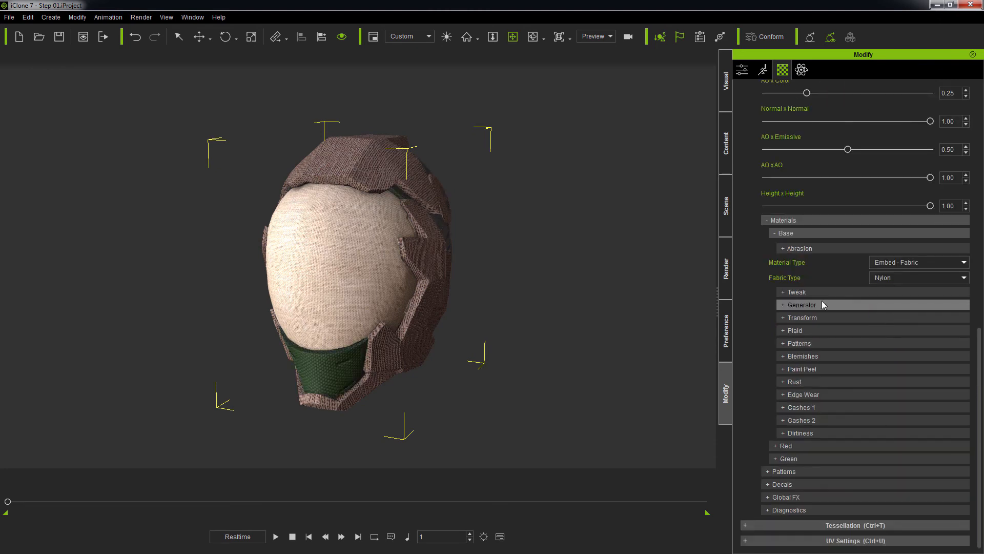
Enable Tweak for the Base nylon material and set its color saturation to 0.08 and color luminosity to 0.24.
{"action": "middle_click_drag", "start_coordinate": [473, 366], "coordinate": [520, 330]}
{"action": "right_click_drag", "start_coordinate": [519, 331], "coordinate": [421, 281]}
{"action": "scroll", "coordinate": [421, 281], "scroll_direction": "up", "scroll_amount": 5}
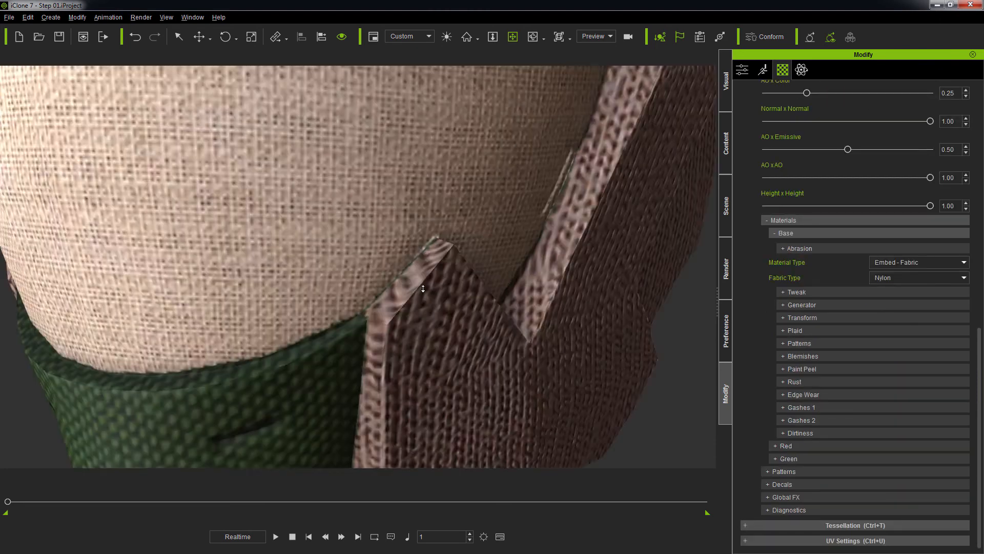
{"action": "scroll", "coordinate": [418, 274], "scroll_direction": "down", "scroll_amount": 5}
{"action": "middle_click_drag", "start_coordinate": [411, 245], "coordinate": [417, 286]}
{"action": "right_click_drag", "start_coordinate": [416, 285], "coordinate": [441, 310]}
{"action": "left_click", "coordinate": [783, 292]}
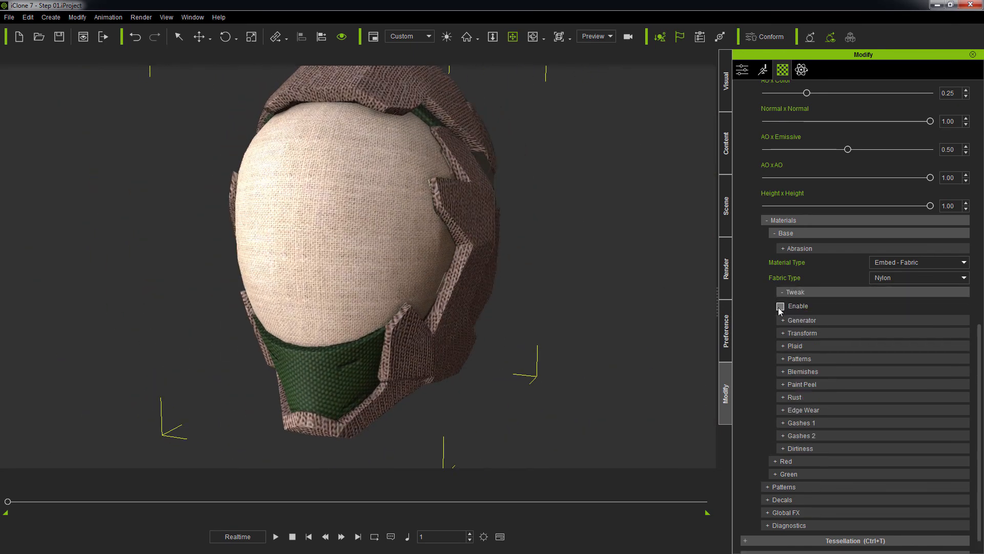
{"action": "scroll", "coordinate": [814, 319], "scroll_direction": "down", "scroll_amount": 3}
{"action": "left_click_drag", "start_coordinate": [866, 305], "coordinate": [831, 304]}
{"action": "left_click_drag", "start_coordinate": [873, 267], "coordinate": [848, 268]}
Set the Base nylon material's roughness contrast to about 0.76 and roughness luminosity to 0.31.
{"action": "right_click_drag", "start_coordinate": [556, 208], "coordinate": [541, 237]}
{"action": "mouse_move", "coordinate": [871, 453]}
{"action": "left_mouse_down"}
{"action": "mouse_move", "coordinate": [911, 454]}
{"action": "mouse_move", "coordinate": [900, 456]}
{"action": "left_mouse_up"}
{"action": "left_click", "coordinate": [854, 471]}
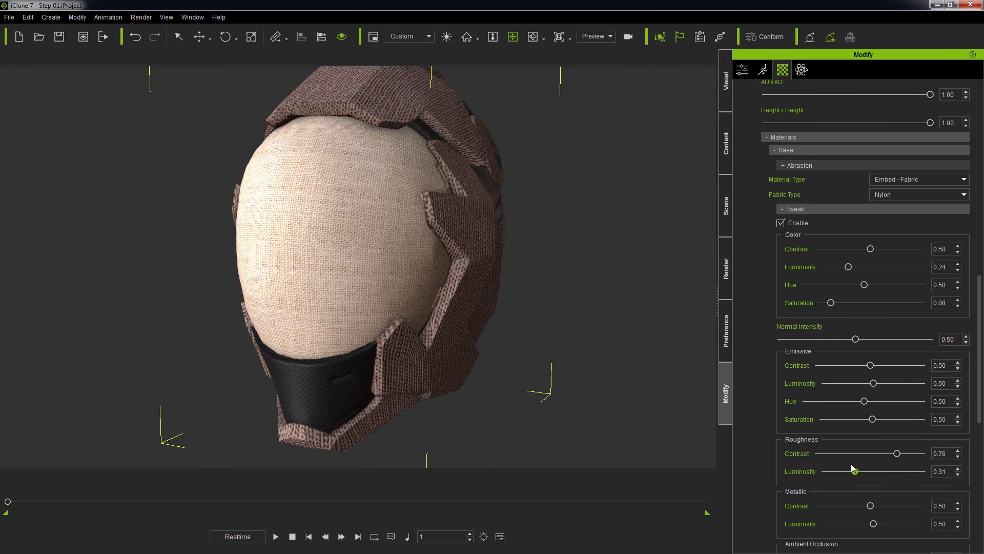
{"action": "right_click_drag", "start_coordinate": [581, 292], "coordinate": [249, 323]}
Set the Red material of the mixer to the Embed - Metallic type with Pure Gold as the metal.
{"action": "left_click", "coordinate": [775, 149]}
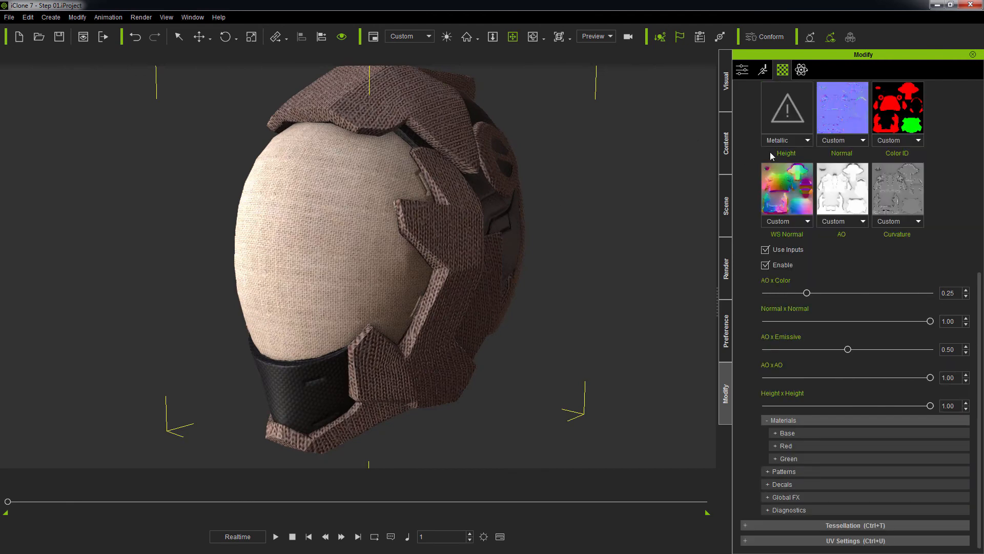
{"action": "left_click", "coordinate": [784, 437]}
{"action": "scroll", "coordinate": [872, 359], "scroll_direction": "down", "scroll_amount": 3}
{"action": "scroll", "coordinate": [890, 263], "scroll_direction": "down", "scroll_amount": 1}
{"action": "left_click", "coordinate": [891, 263]}
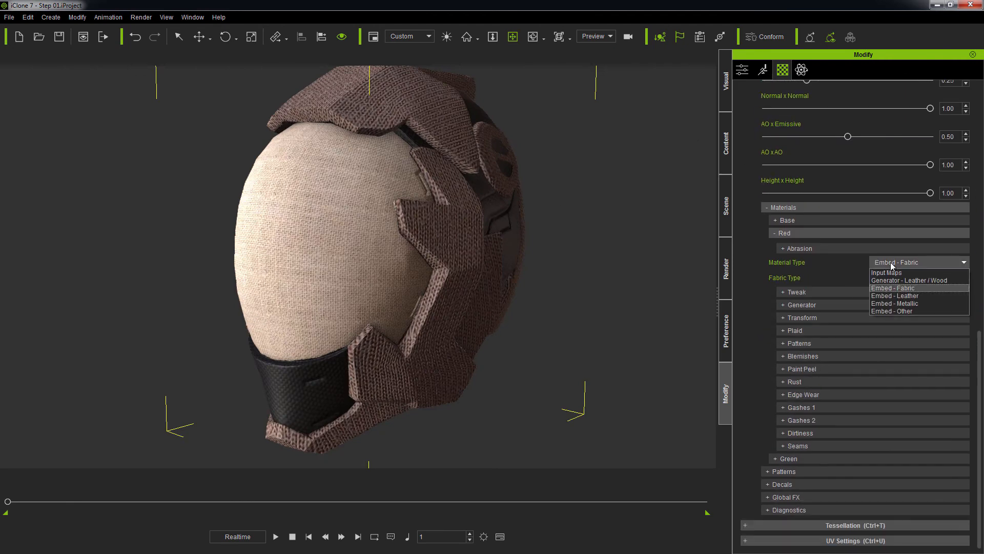
{"action": "left_click", "coordinate": [893, 288]}
{"action": "left_click", "coordinate": [893, 277]}
{"action": "left_click", "coordinate": [893, 312]}
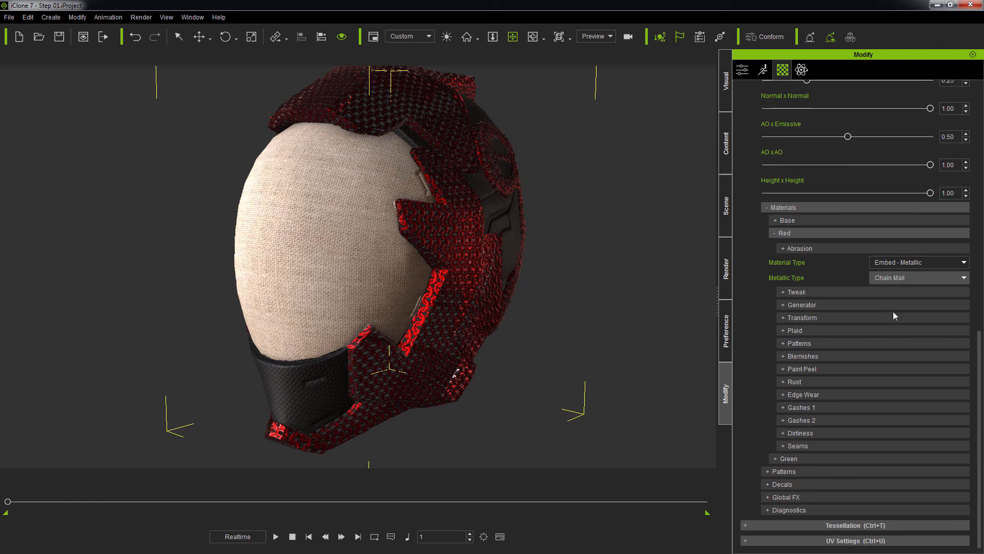
Enable Tweak for the Red gold material and set its color saturation to 0.06 and roughness luminosity to 0.63.
{"action": "left_click", "coordinate": [782, 292]}
{"action": "left_click", "coordinate": [780, 306]}
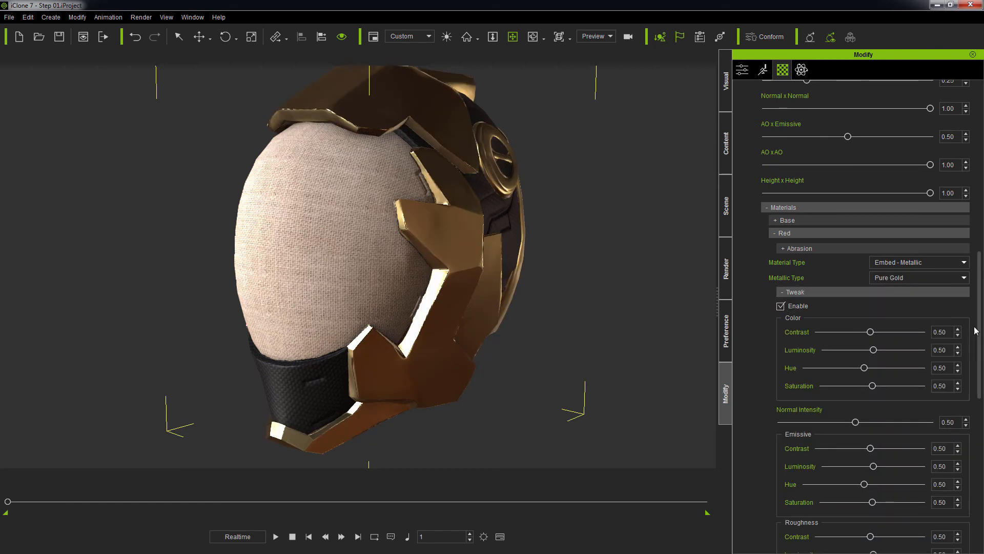
{"action": "scroll", "coordinate": [781, 306], "scroll_direction": "down", "scroll_amount": 3}
{"action": "scroll", "coordinate": [886, 275], "scroll_direction": "up", "scroll_amount": 1}
{"action": "left_click_drag", "start_coordinate": [872, 265], "coordinate": [834, 267]}
{"action": "left_click_drag", "start_coordinate": [874, 434], "coordinate": [886, 435]}
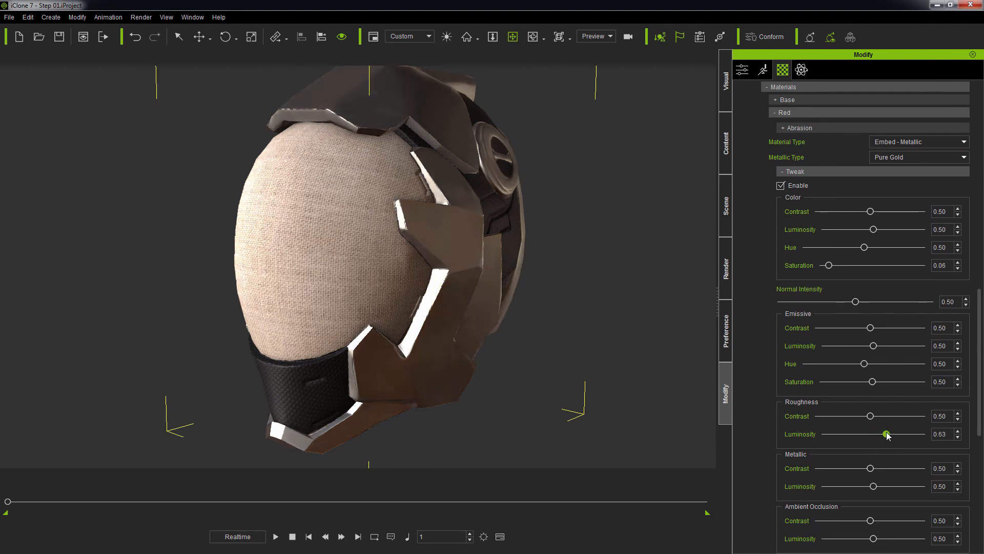
{"action": "left_click", "coordinate": [784, 172]}
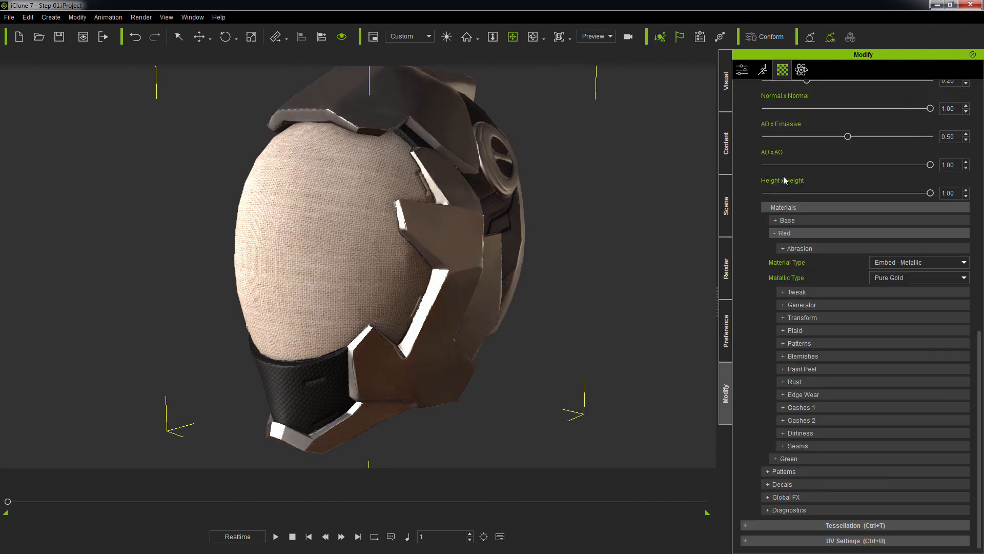
Enable Paint Peel on the Red material and raise its amount to 0.97.
{"action": "left_click", "coordinate": [783, 368]}
{"action": "scroll", "coordinate": [783, 368], "scroll_direction": "down", "scroll_amount": 1}
{"action": "left_click", "coordinate": [780, 368]}
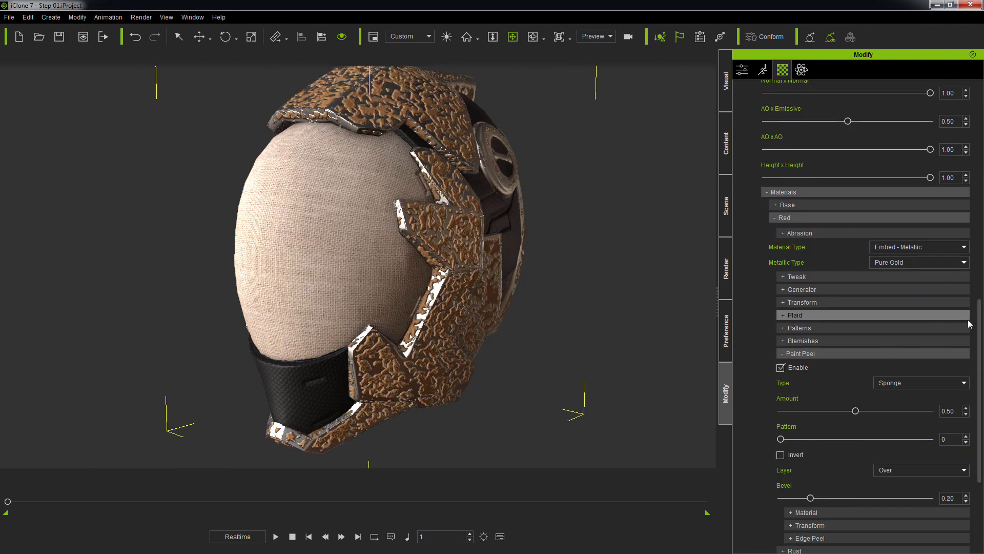
{"action": "scroll", "coordinate": [856, 267], "scroll_direction": "down", "scroll_amount": 5}
{"action": "left_click_drag", "start_coordinate": [881, 243], "coordinate": [925, 242]}
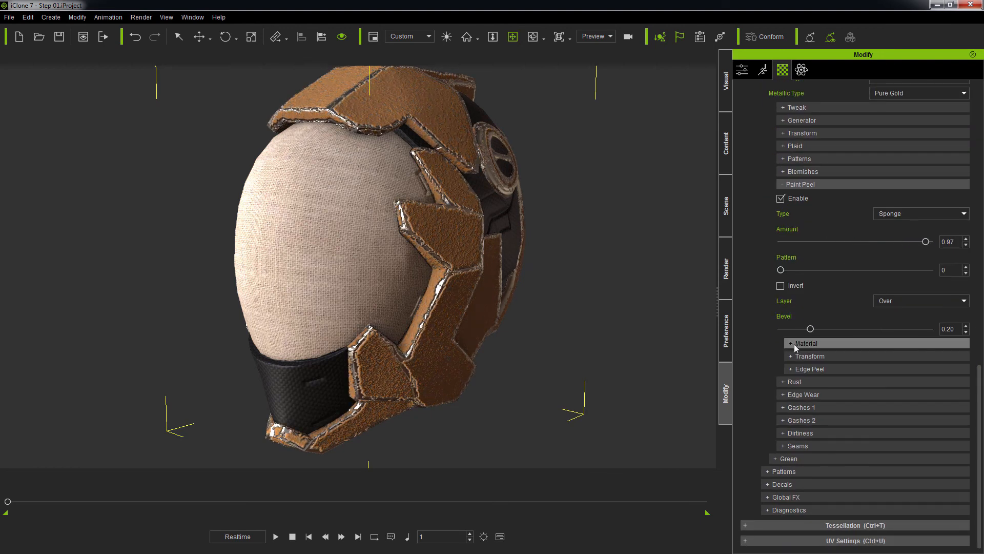
Lower the bumpiness of the Red material's Paint Peel coating to 0.10.
{"action": "left_click", "coordinate": [805, 343]}
{"action": "scroll", "coordinate": [825, 323], "scroll_direction": "down", "scroll_amount": 3}
{"action": "left_click_drag", "start_coordinate": [824, 328], "coordinate": [807, 328]}
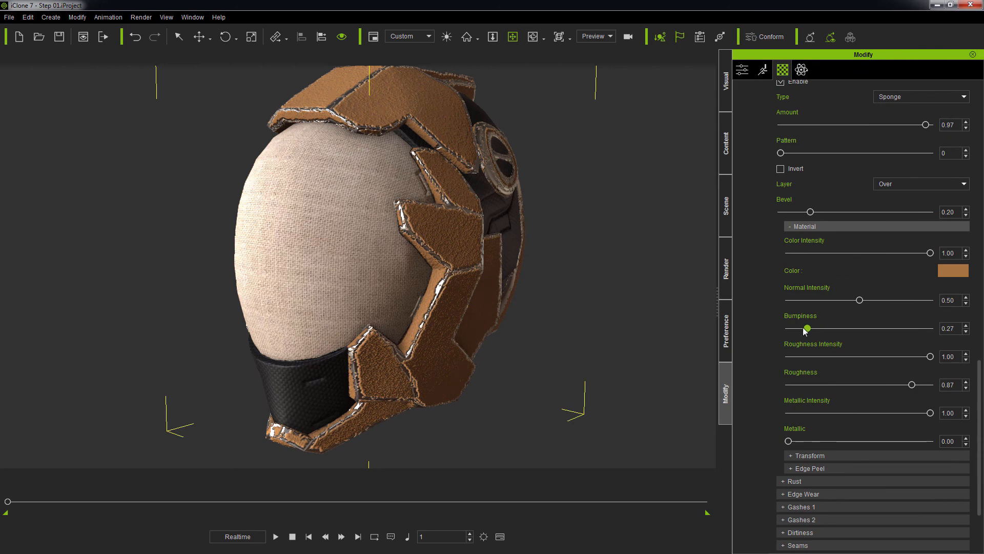
{"action": "right_click_drag", "start_coordinate": [546, 165], "coordinate": [567, 216]}
Change the Paint Peel color of the Red material to the golden yellow #ffc20b.
{"action": "left_click", "coordinate": [951, 271]}
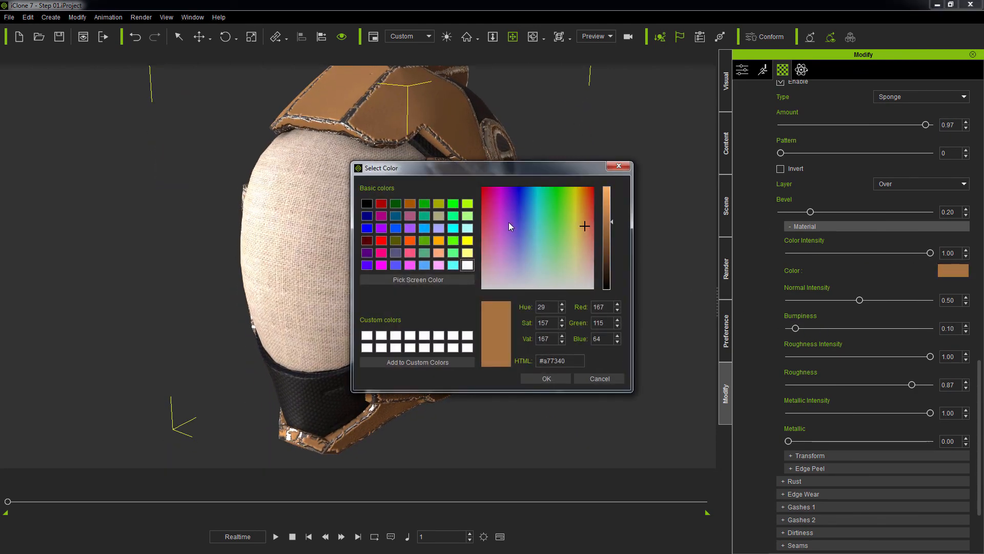
{"action": "left_click", "coordinate": [467, 241]}
{"action": "left_click", "coordinate": [577, 193]}
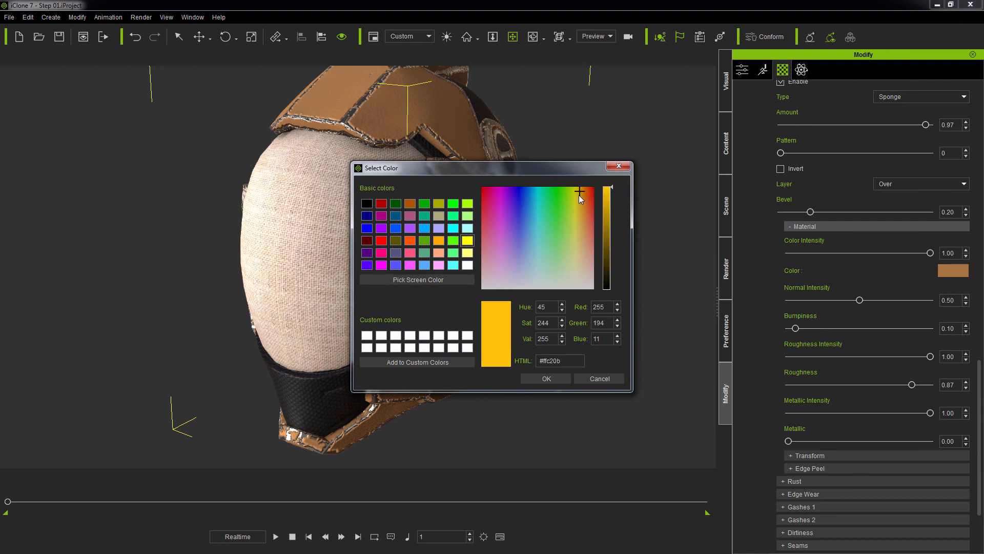
{"action": "left_click", "coordinate": [546, 379]}
{"action": "right_click_drag", "start_coordinate": [564, 170], "coordinate": [518, 242]}
{"action": "left_click", "coordinate": [792, 227]}
Enable Rust on the Red material and set its amount to 0.27.
{"action": "left_click", "coordinate": [792, 381]}
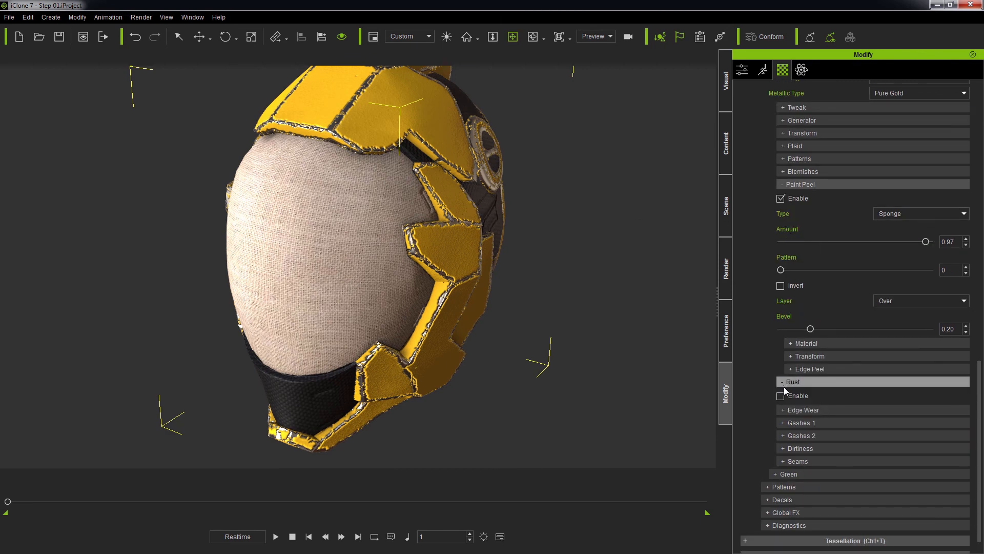
{"action": "scroll", "coordinate": [979, 356], "scroll_direction": "down", "scroll_amount": 3}
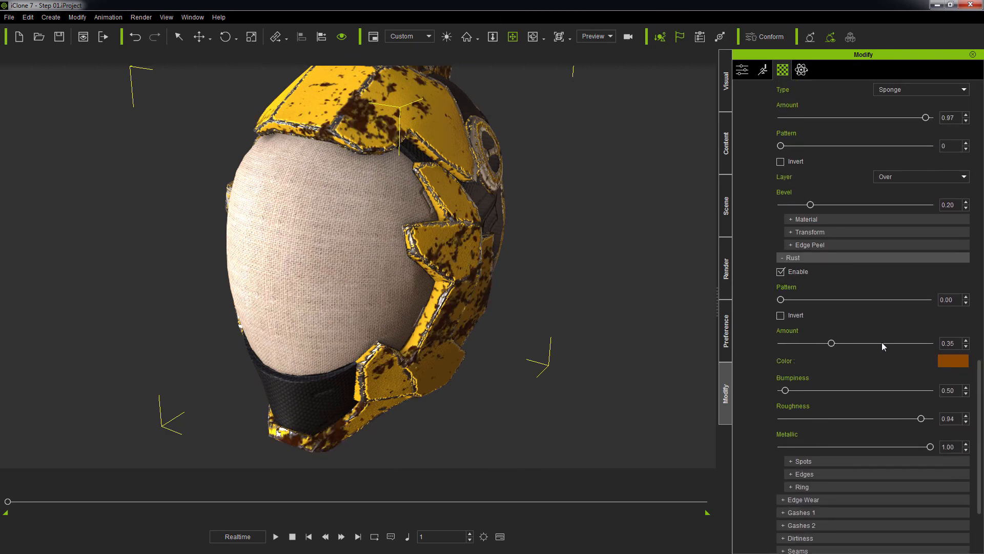
{"action": "right_click_drag", "start_coordinate": [533, 215], "coordinate": [598, 212]}
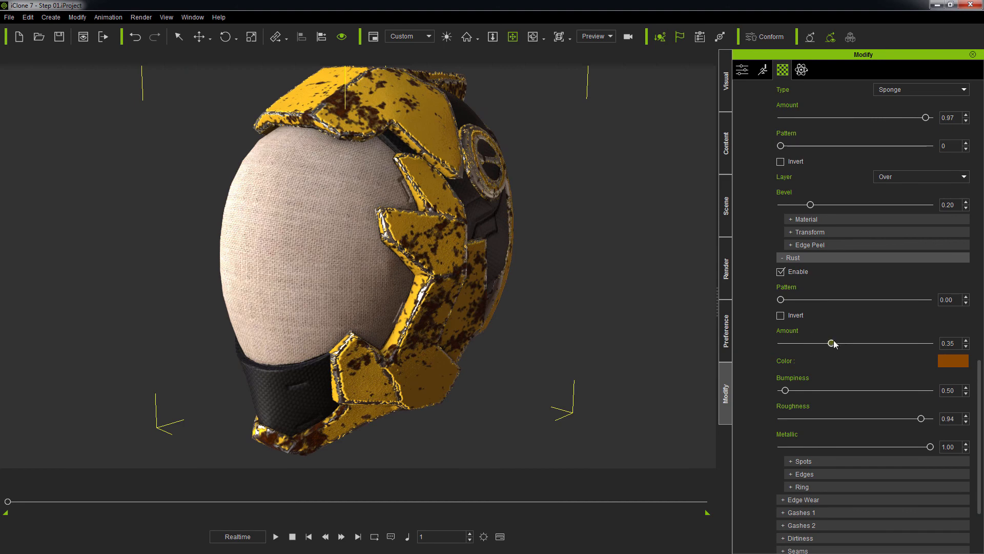
{"action": "left_click_drag", "start_coordinate": [807, 343], "coordinate": [821, 343]}
{"action": "right_click_drag", "start_coordinate": [576, 296], "coordinate": [609, 301]}
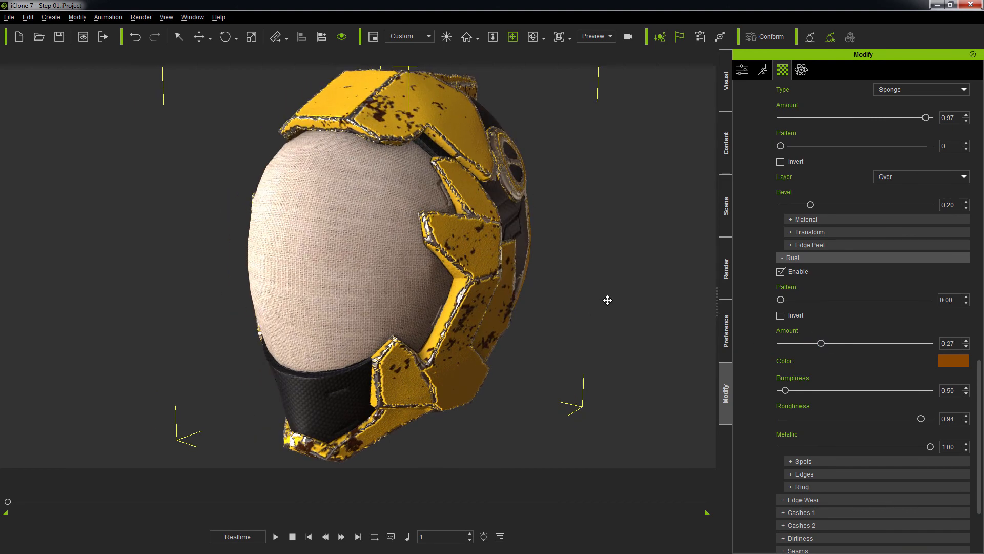
{"action": "left_click", "coordinate": [780, 257]}
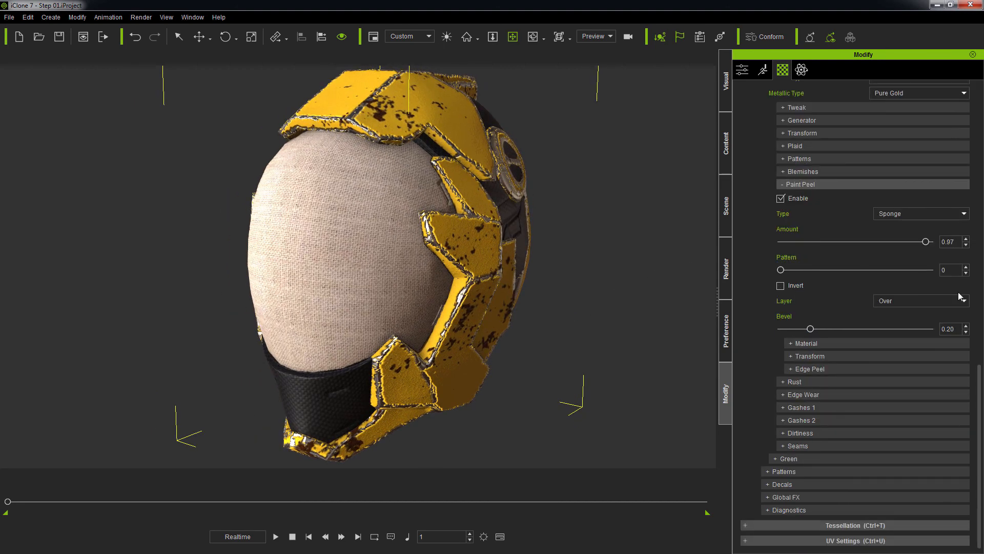
Lower the roughness of the Red material's Paint Peel coating to 0.16 and its bumpiness to 0.03.
{"action": "left_click", "coordinate": [805, 343]}
{"action": "scroll", "coordinate": [923, 317], "scroll_direction": "down", "scroll_amount": 4}
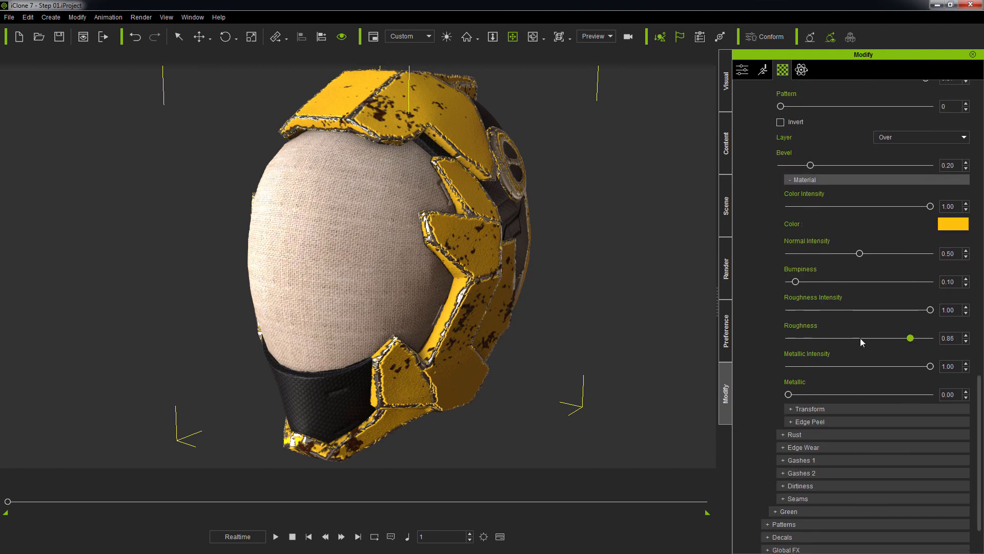
{"action": "left_click_drag", "start_coordinate": [862, 342], "coordinate": [841, 343]}
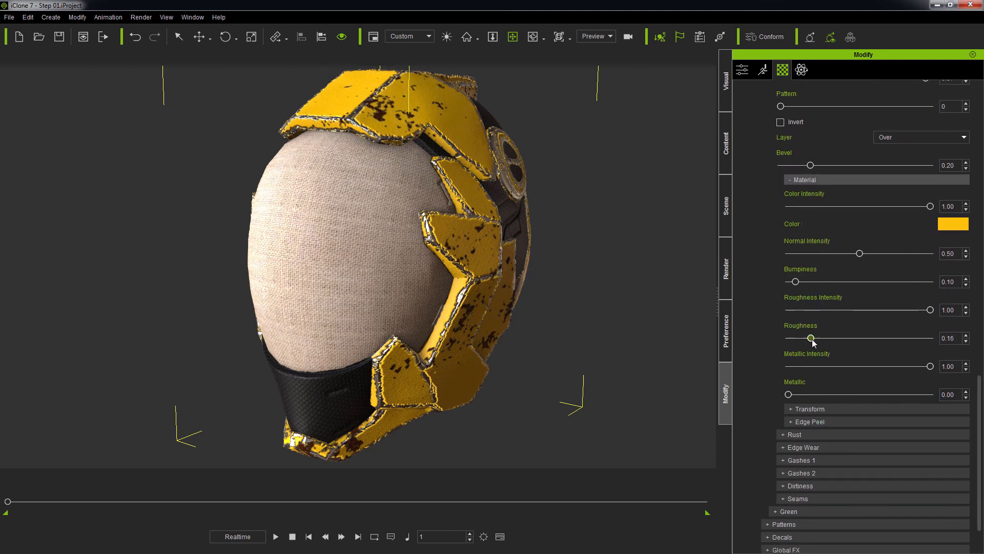
Set the Green material of the visor to the Embed - Metallic material type with the Pure Gold metallic type.
{"action": "scroll", "coordinate": [864, 294], "scroll_direction": "up", "scroll_amount": 5}
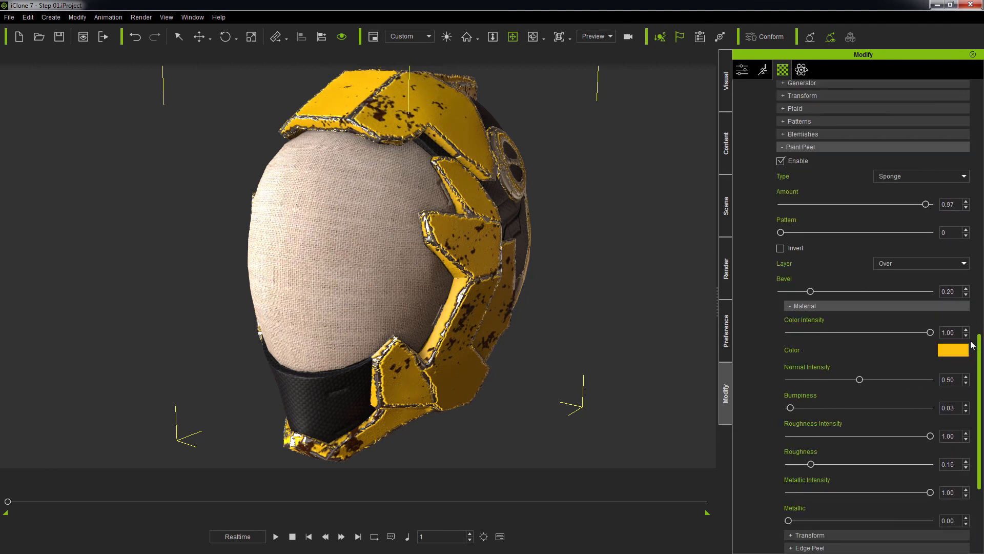
{"action": "left_click", "coordinate": [789, 249]}
{"action": "left_click", "coordinate": [779, 235]}
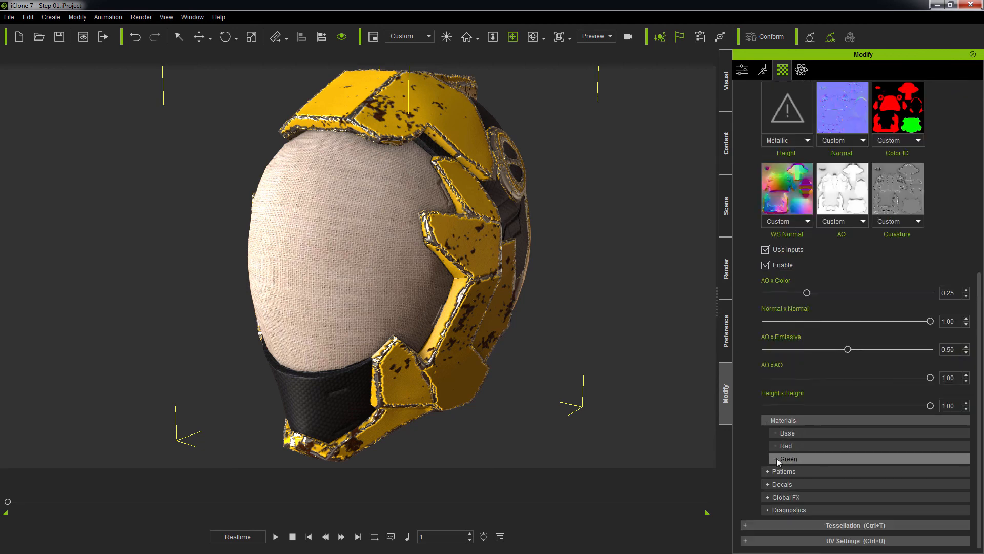
{"action": "left_click", "coordinate": [777, 458]}
{"action": "left_click", "coordinate": [897, 291]}
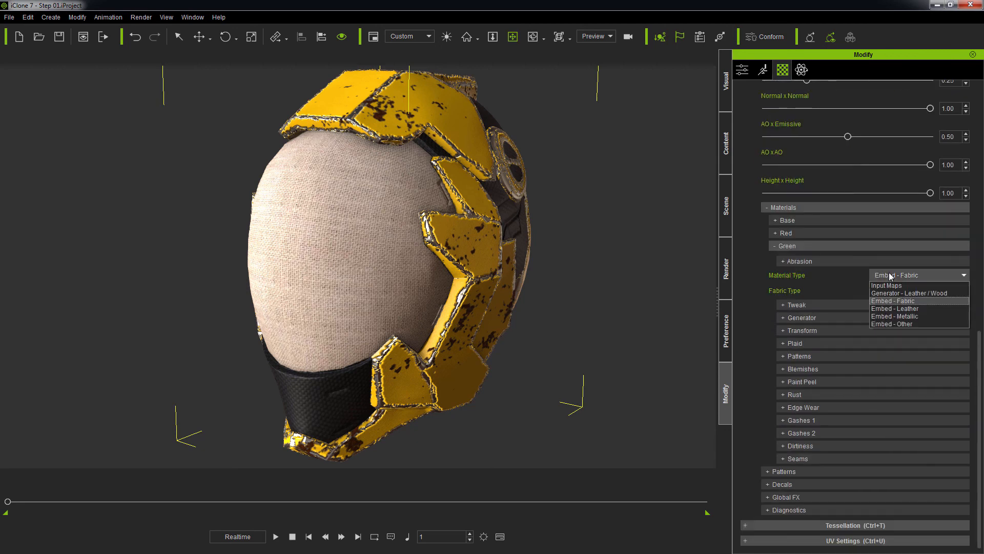
{"action": "left_click", "coordinate": [896, 309]}
{"action": "left_click", "coordinate": [887, 290]}
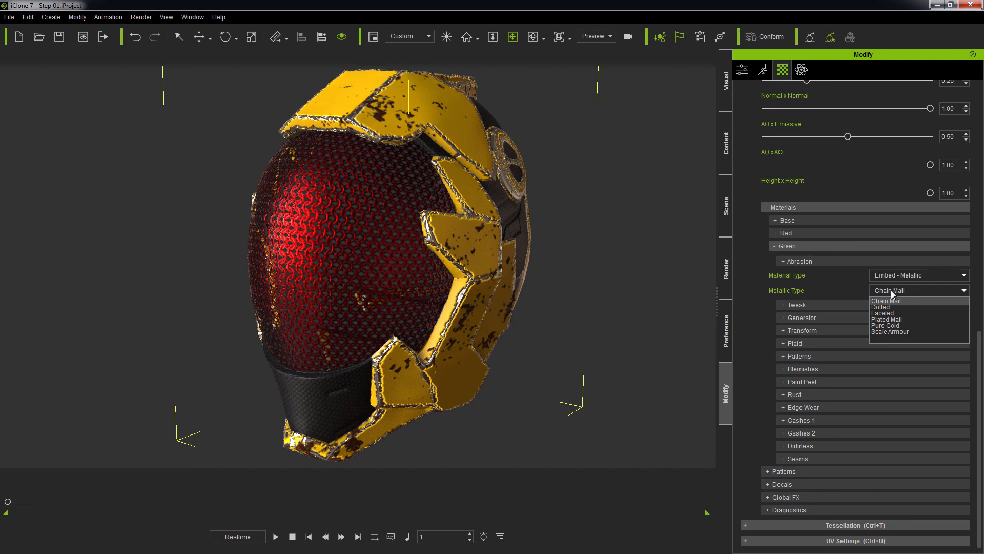
{"action": "left_click", "coordinate": [890, 324]}
Enable Tweak on the Green material and set its color hue to 0.00, saturation to 0.29 and luminosity to 0.72.
{"action": "left_click", "coordinate": [782, 305]}
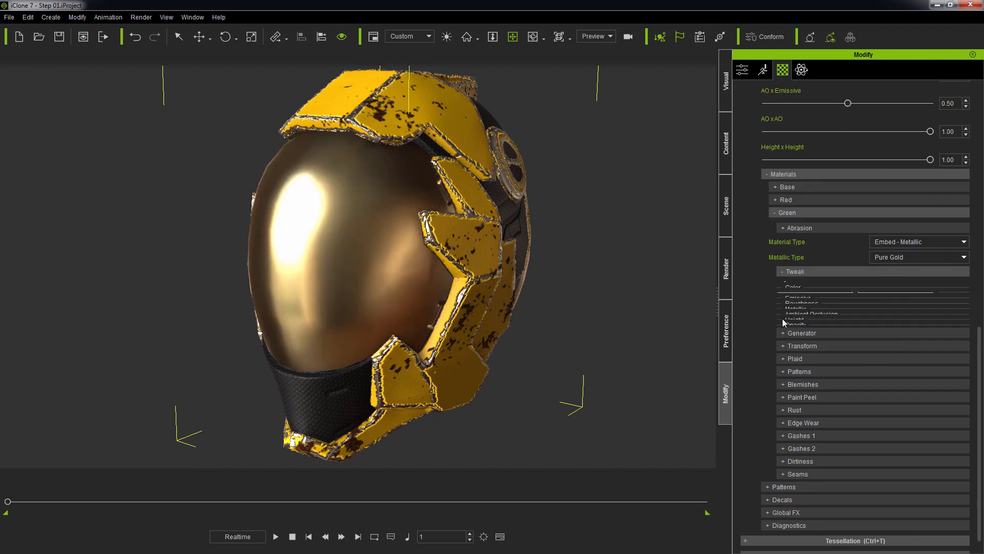
{"action": "left_click", "coordinate": [781, 319]}
{"action": "left_click_drag", "start_coordinate": [864, 380], "coordinate": [782, 385]}
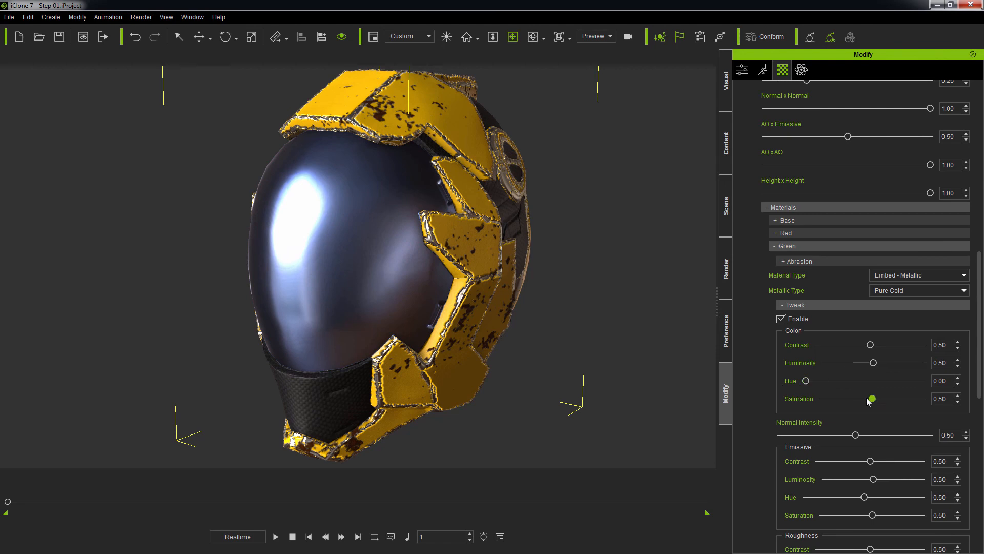
{"action": "left_click_drag", "start_coordinate": [872, 398], "coordinate": [850, 399]}
{"action": "left_click_drag", "start_coordinate": [874, 363], "coordinate": [897, 362]}
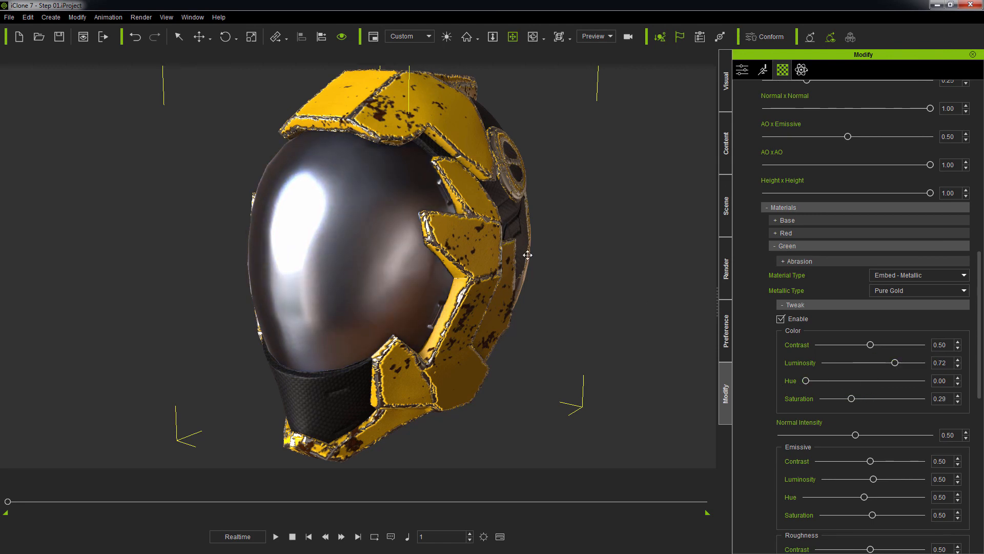
Set the Green material's metallic luminosity to 0.79 and its roughness luminosity to 0.08 for a glossier visor.
{"action": "right_click_drag", "start_coordinate": [527, 254], "coordinate": [600, 243]}
{"action": "scroll", "coordinate": [975, 297], "scroll_direction": "down", "scroll_amount": 6}
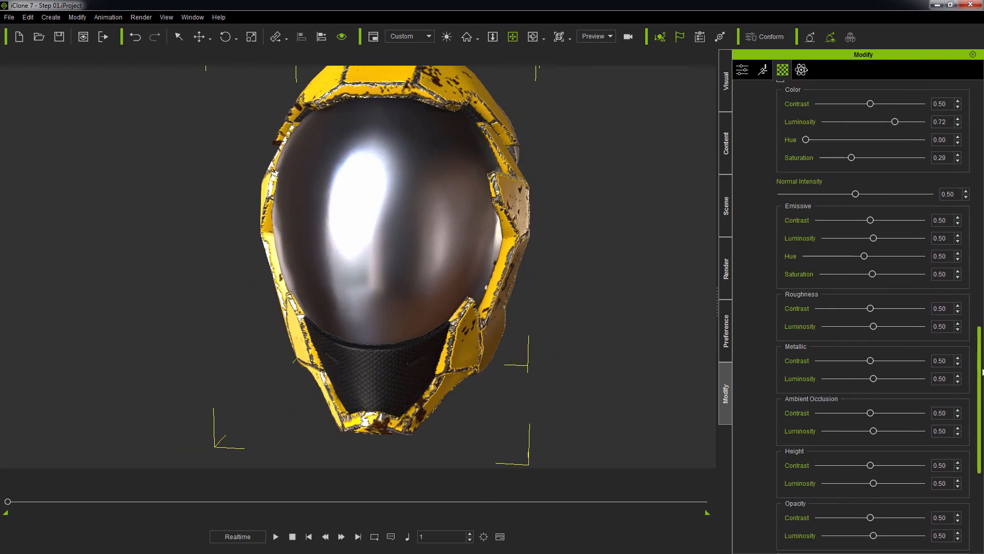
{"action": "left_click_drag", "start_coordinate": [873, 293], "coordinate": [906, 294]}
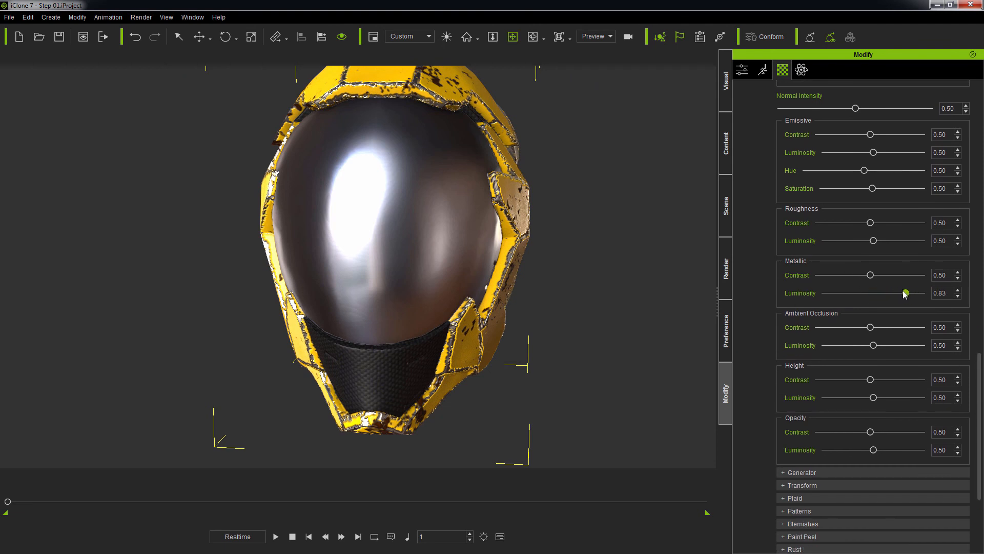
{"action": "left_click_drag", "start_coordinate": [873, 241], "coordinate": [844, 245]}
{"action": "left_click_drag", "start_coordinate": [837, 241], "coordinate": [833, 242]}
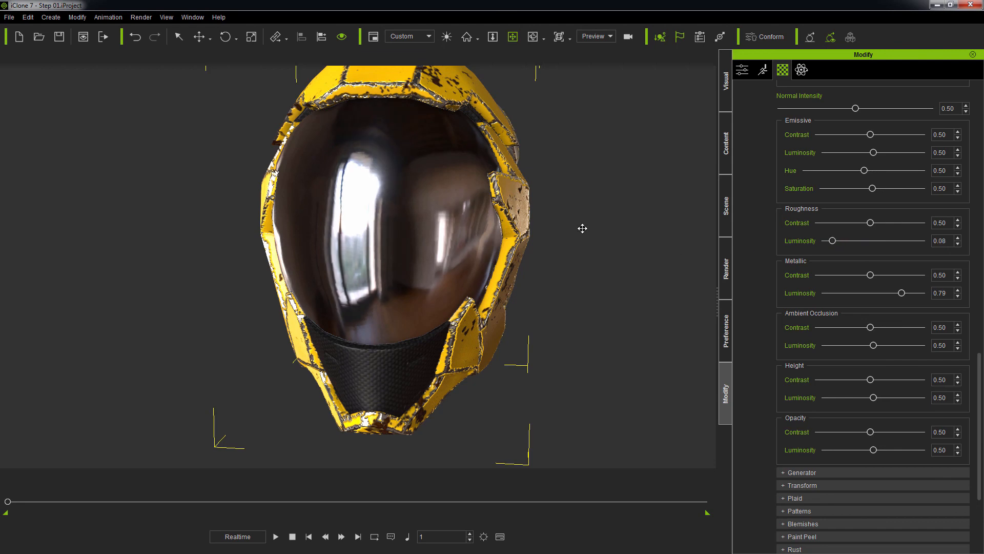
{"action": "left_click_drag", "start_coordinate": [583, 228], "coordinate": [276, 233], "text": "alt"}
{"action": "right_click_drag", "start_coordinate": [277, 233], "coordinate": [258, 276], "text": "alt"}
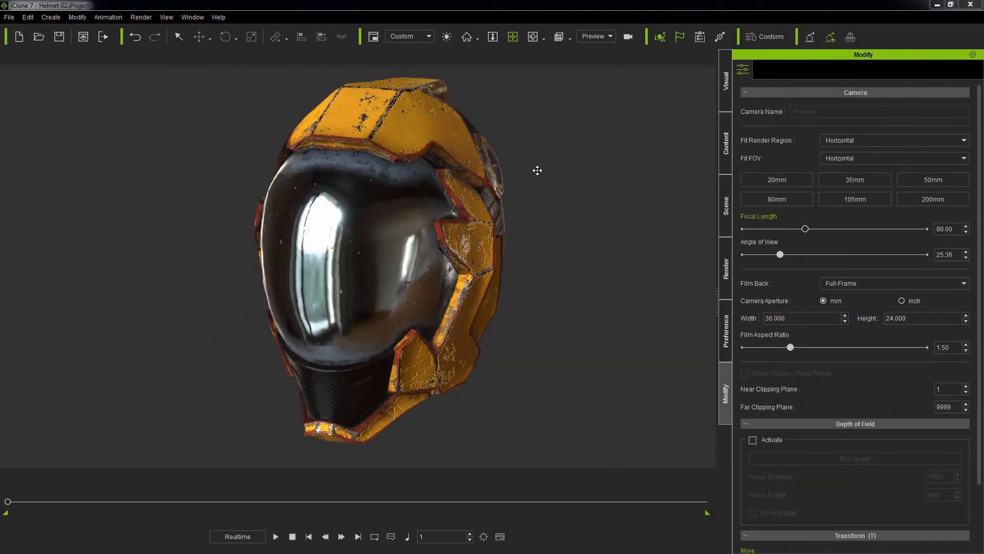
{"action": "right_click_drag", "start_coordinate": [539, 174], "coordinate": [612, 152]}
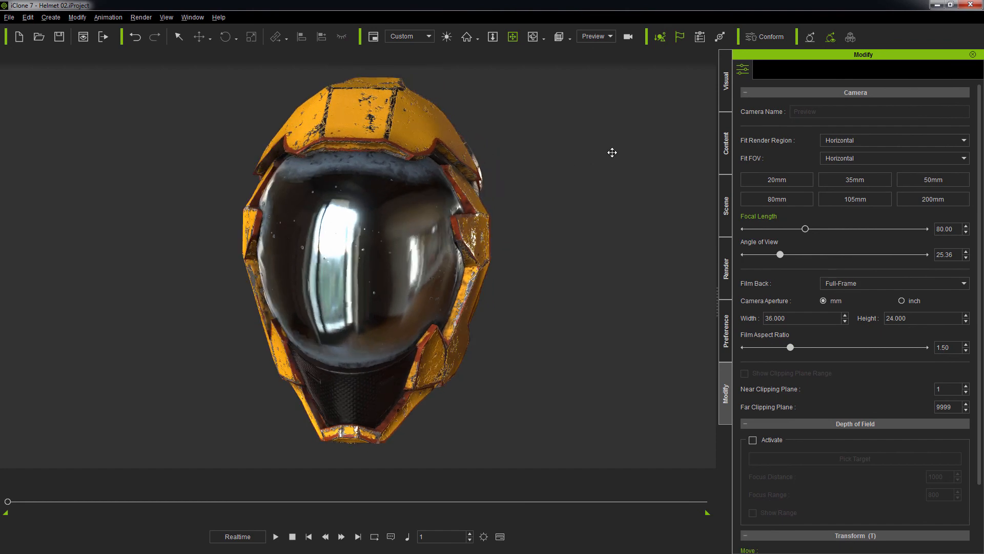
{"action": "right_click_drag", "start_coordinate": [540, 171], "coordinate": [566, 157]}
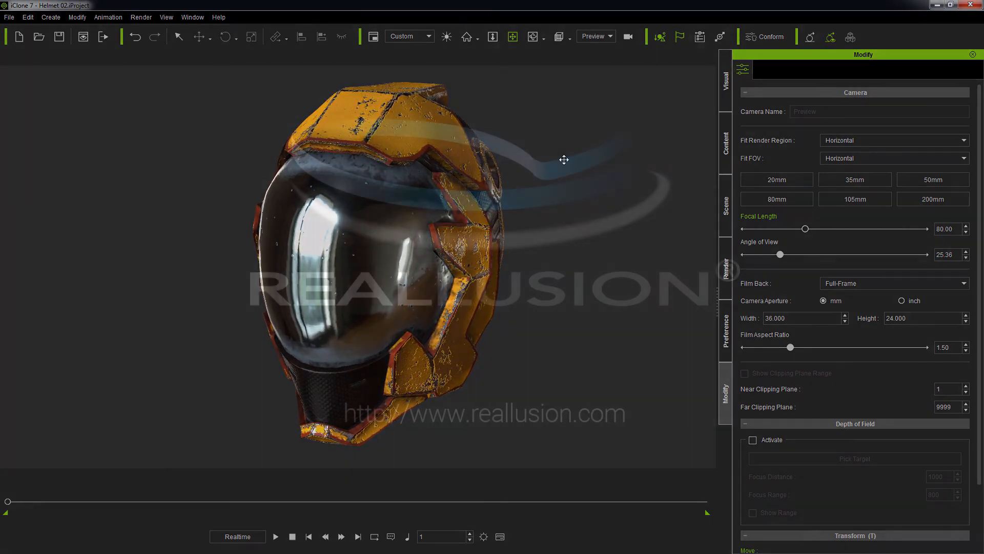